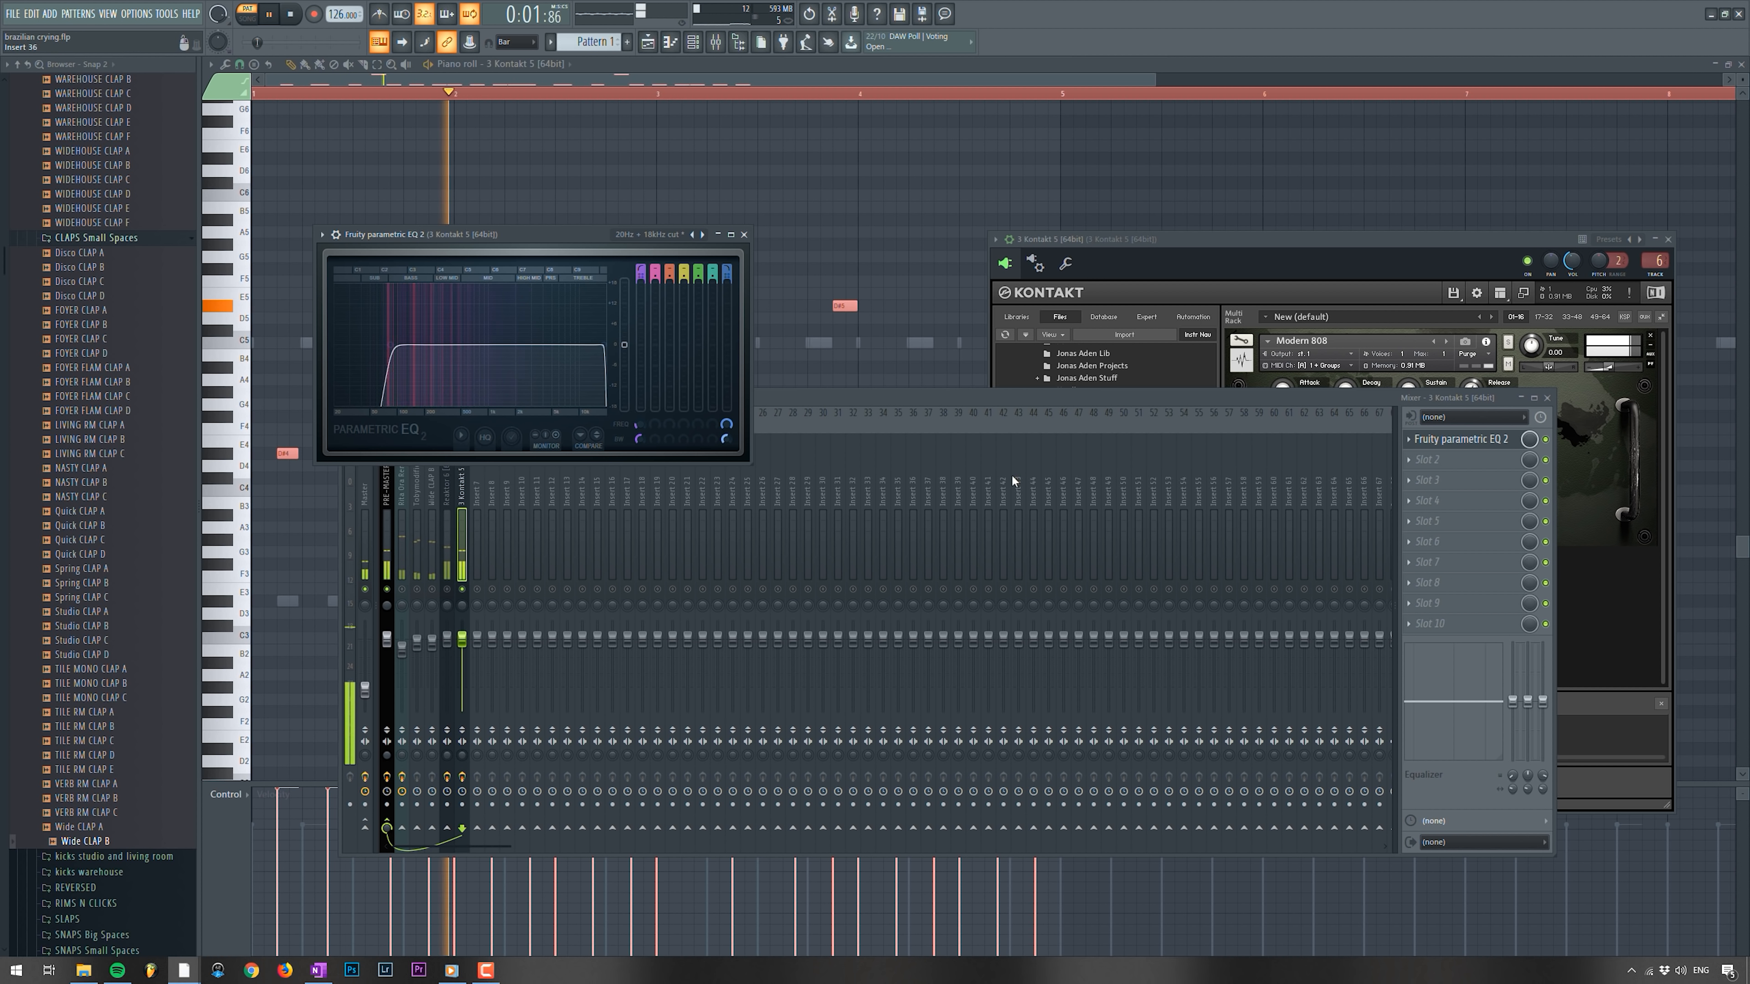
- Audition the Kontakt bass track soloed and in the full mix, and move its Kickstart effect down to slot 3
left_click(460, 596)
key("space")
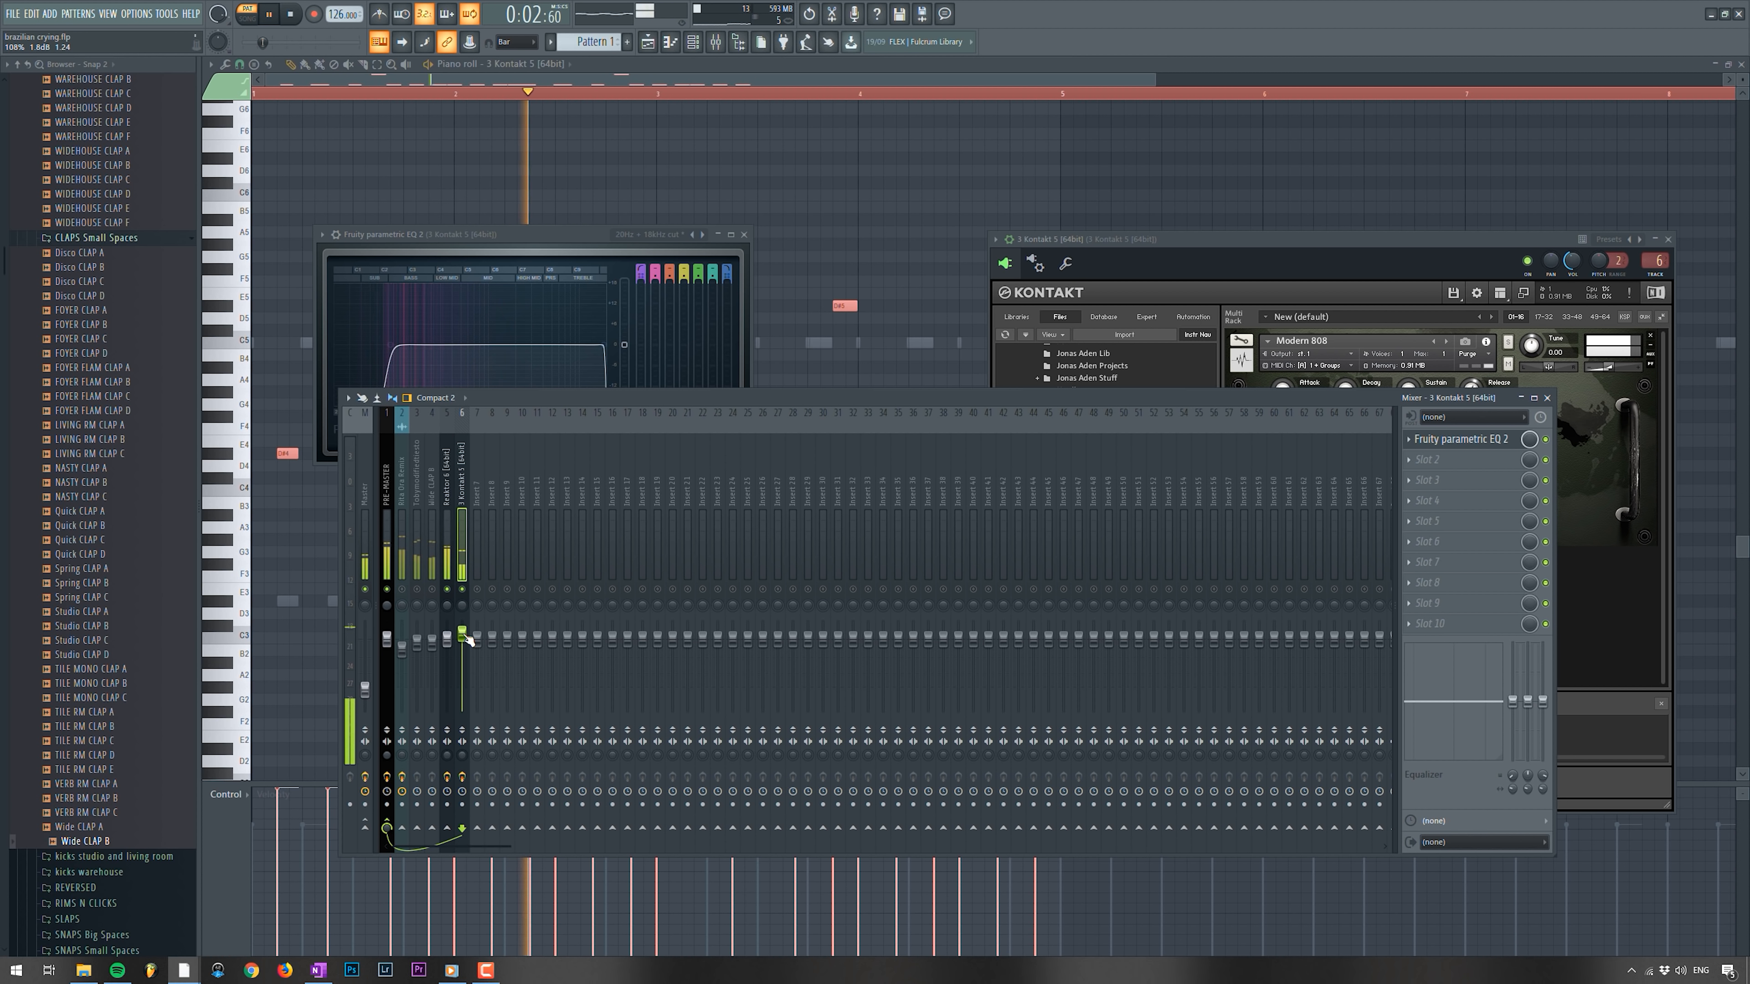
right_click(441, 591)
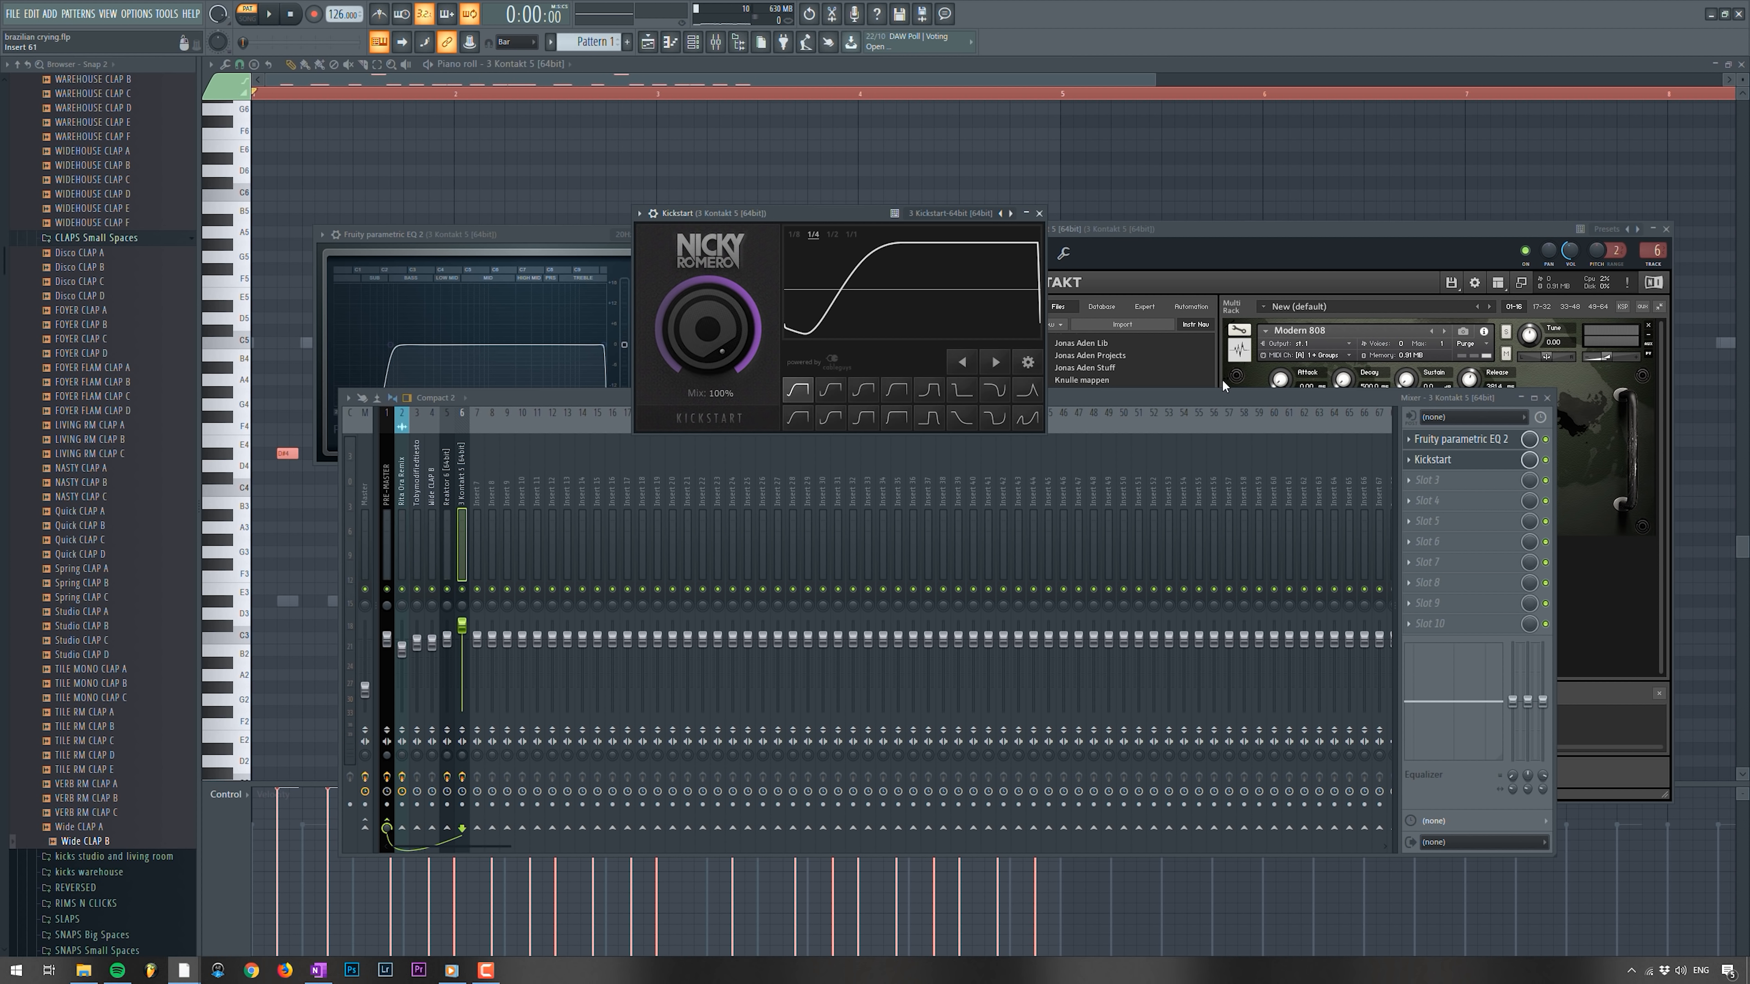
left_click_drag(1396, 459, 1396, 479)
key("space")
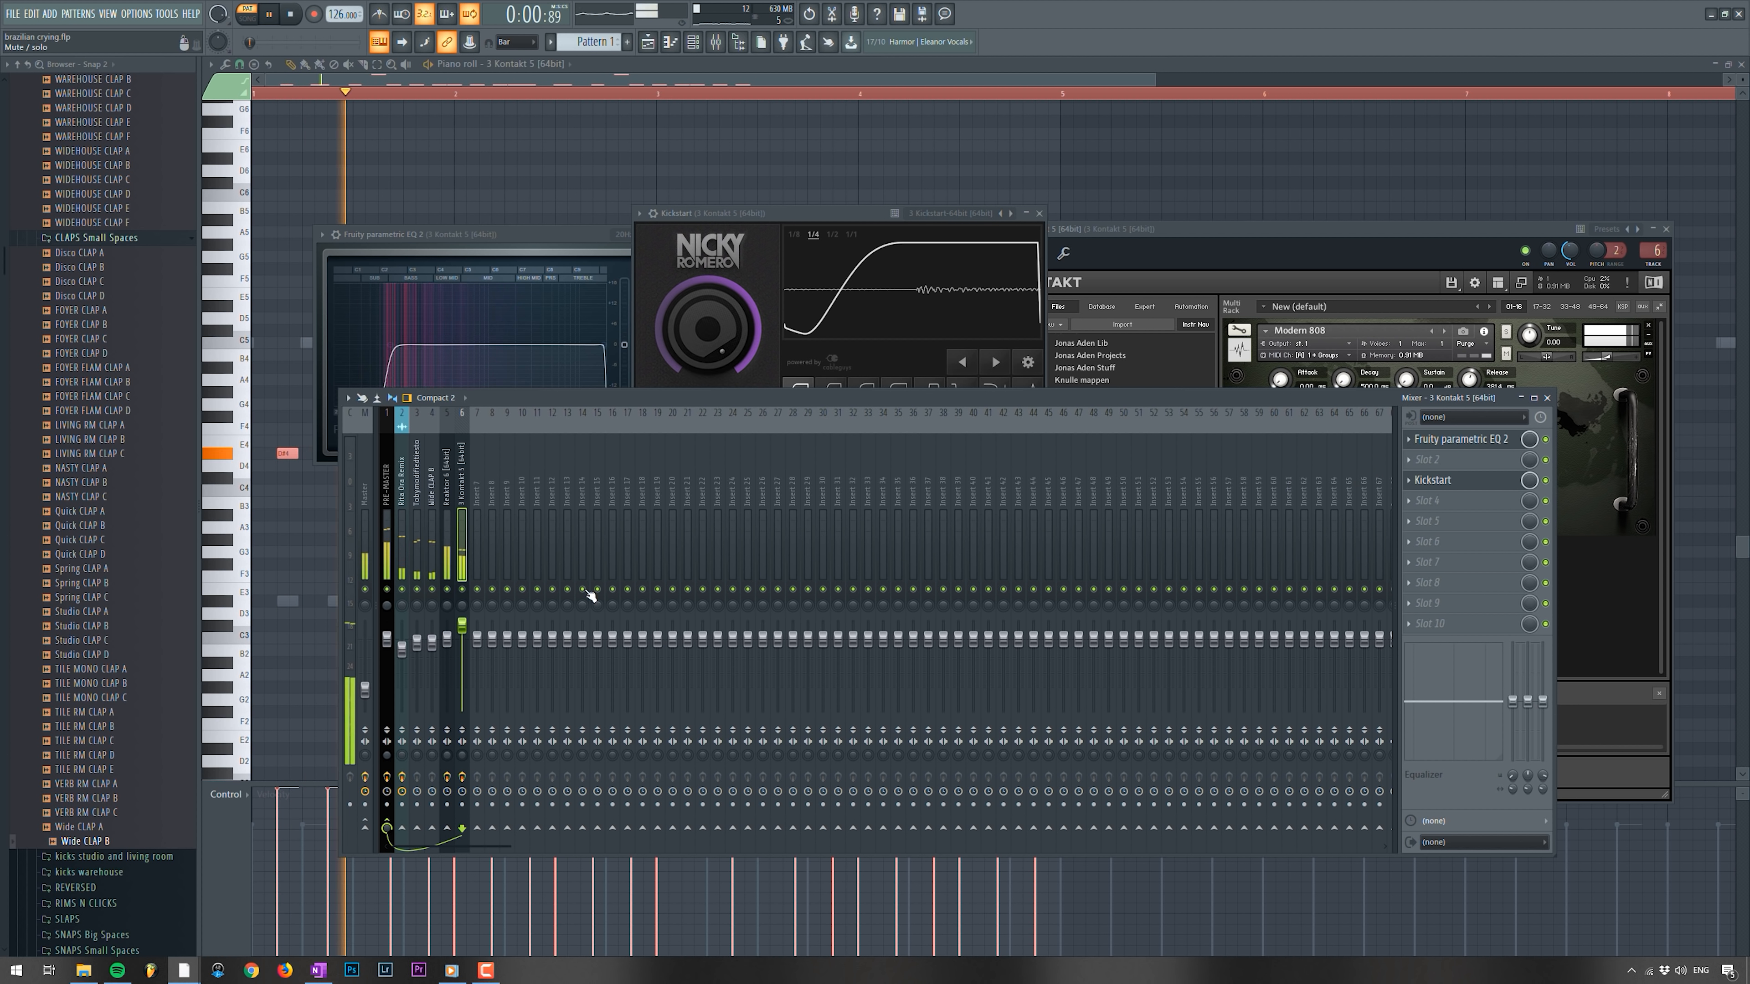
- Insert MAGNETIC II in slot 2 of the Kontakt track, raise its saturation to maximum and lower the track's fader
left_click(1417, 459)
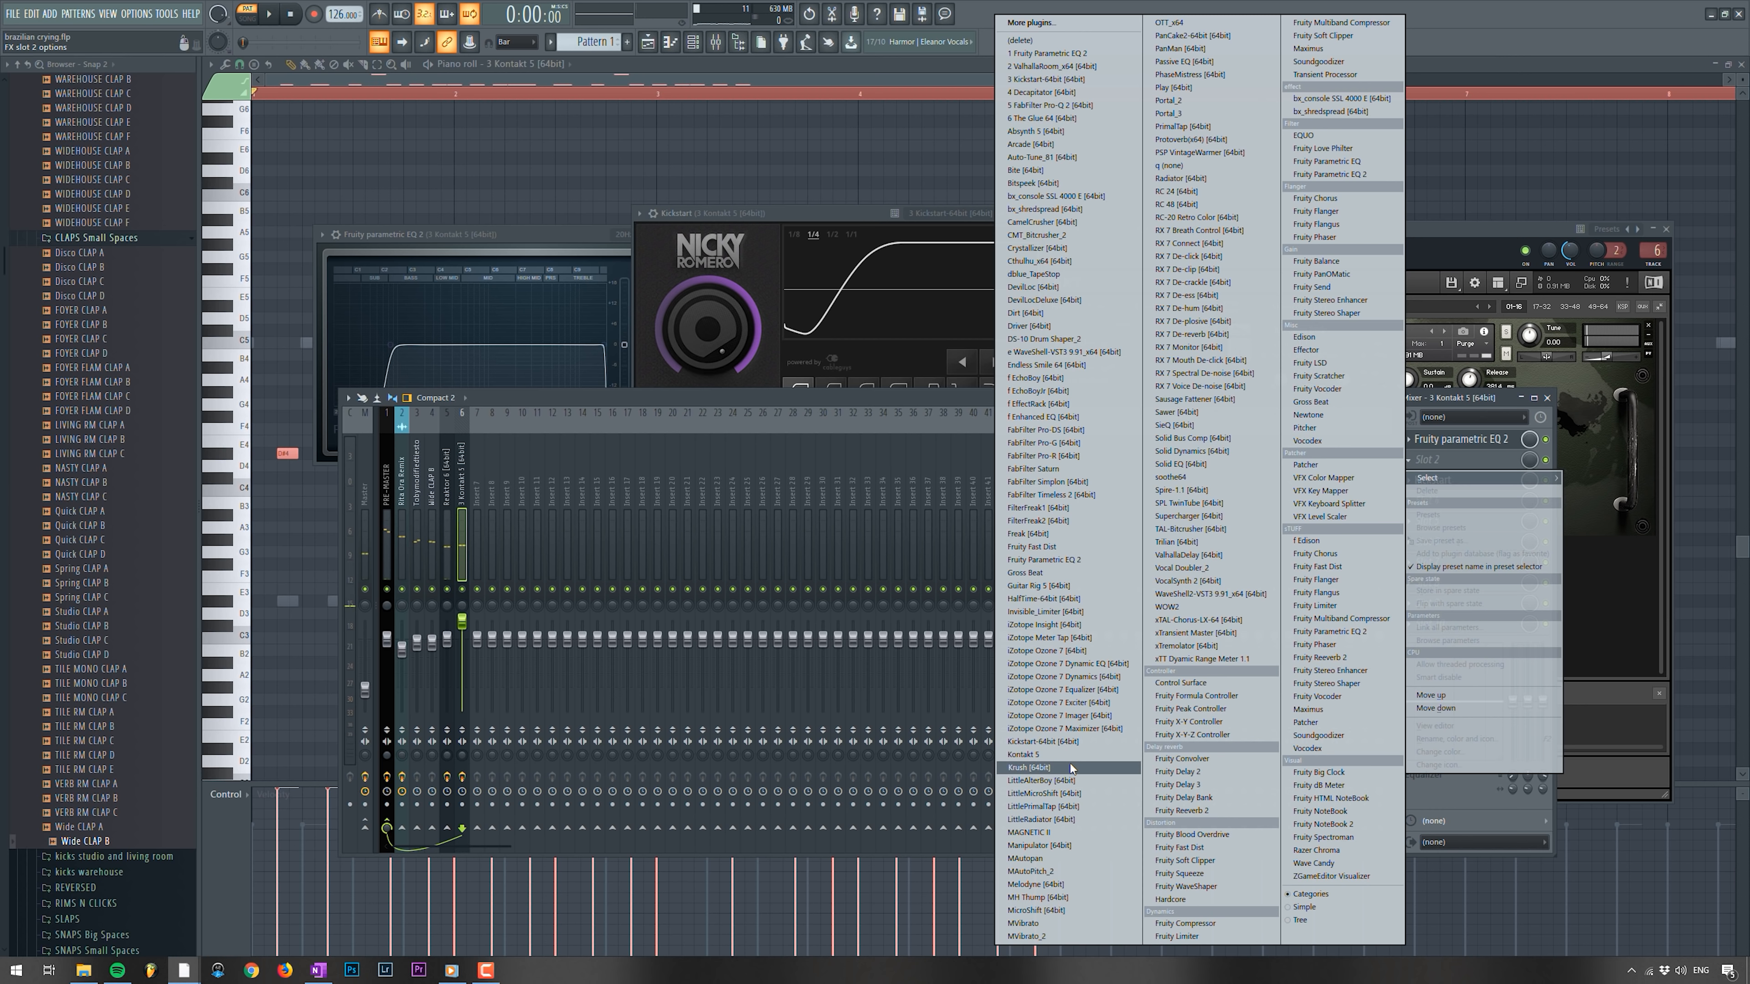
left_click(1061, 830)
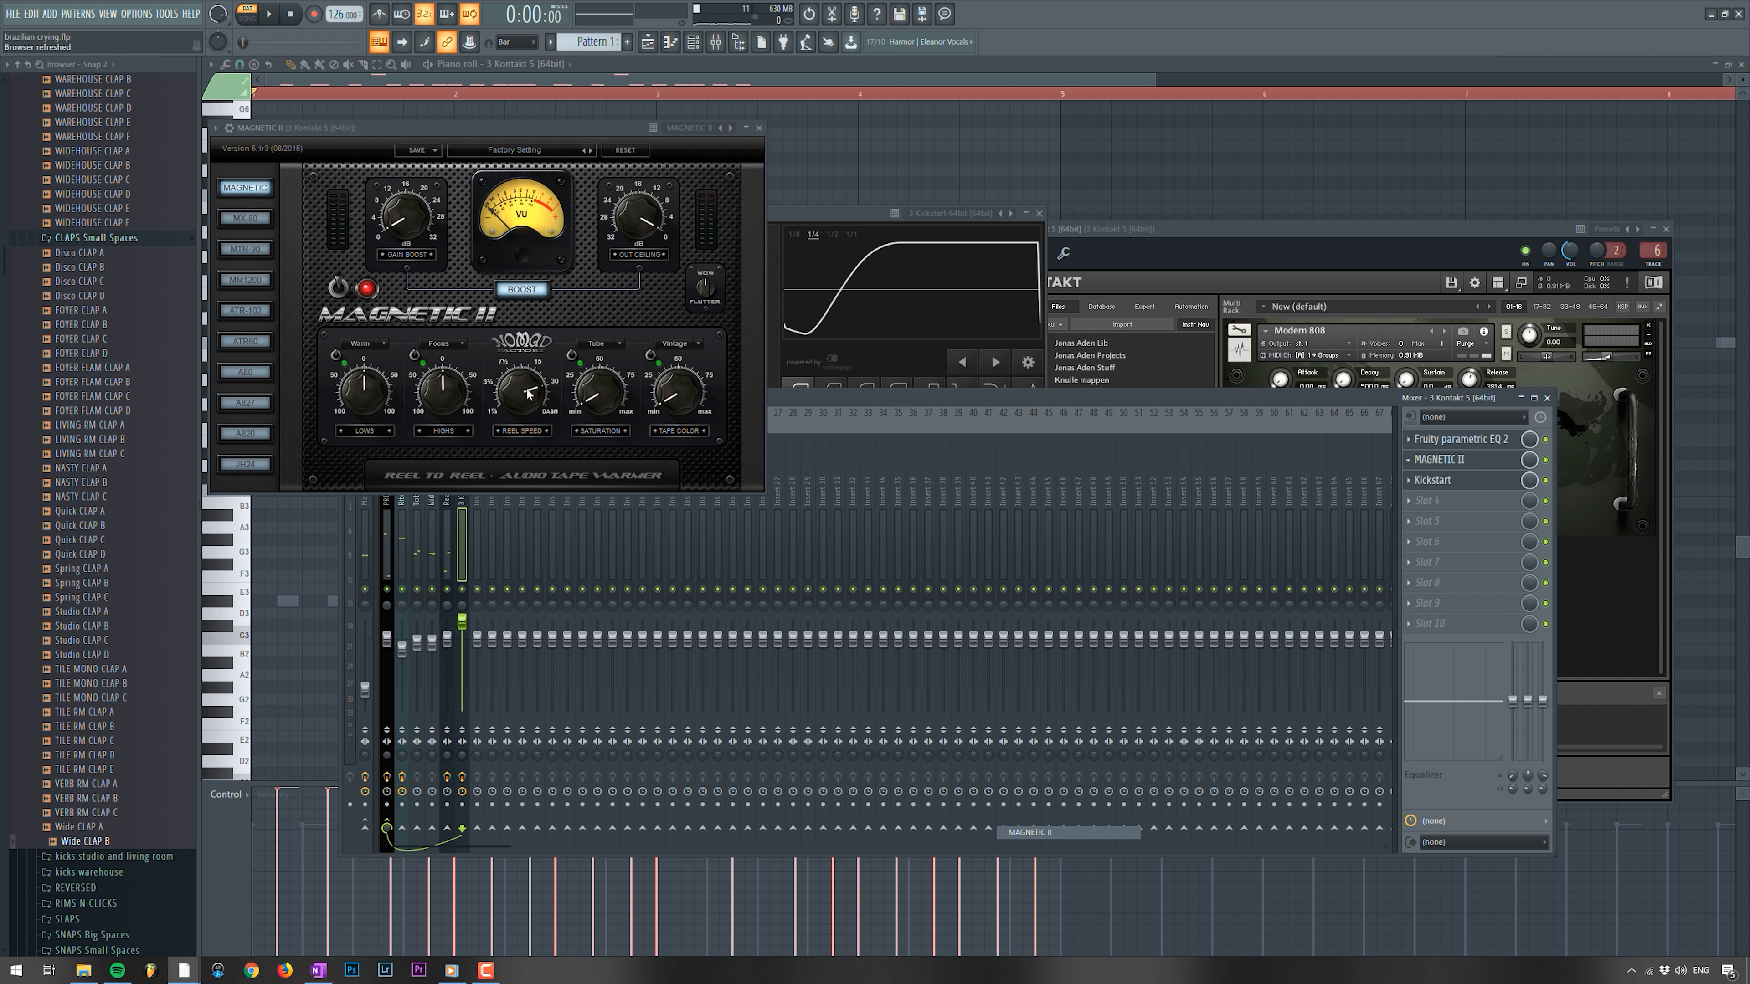
left_click_drag(594, 408, 601, 310)
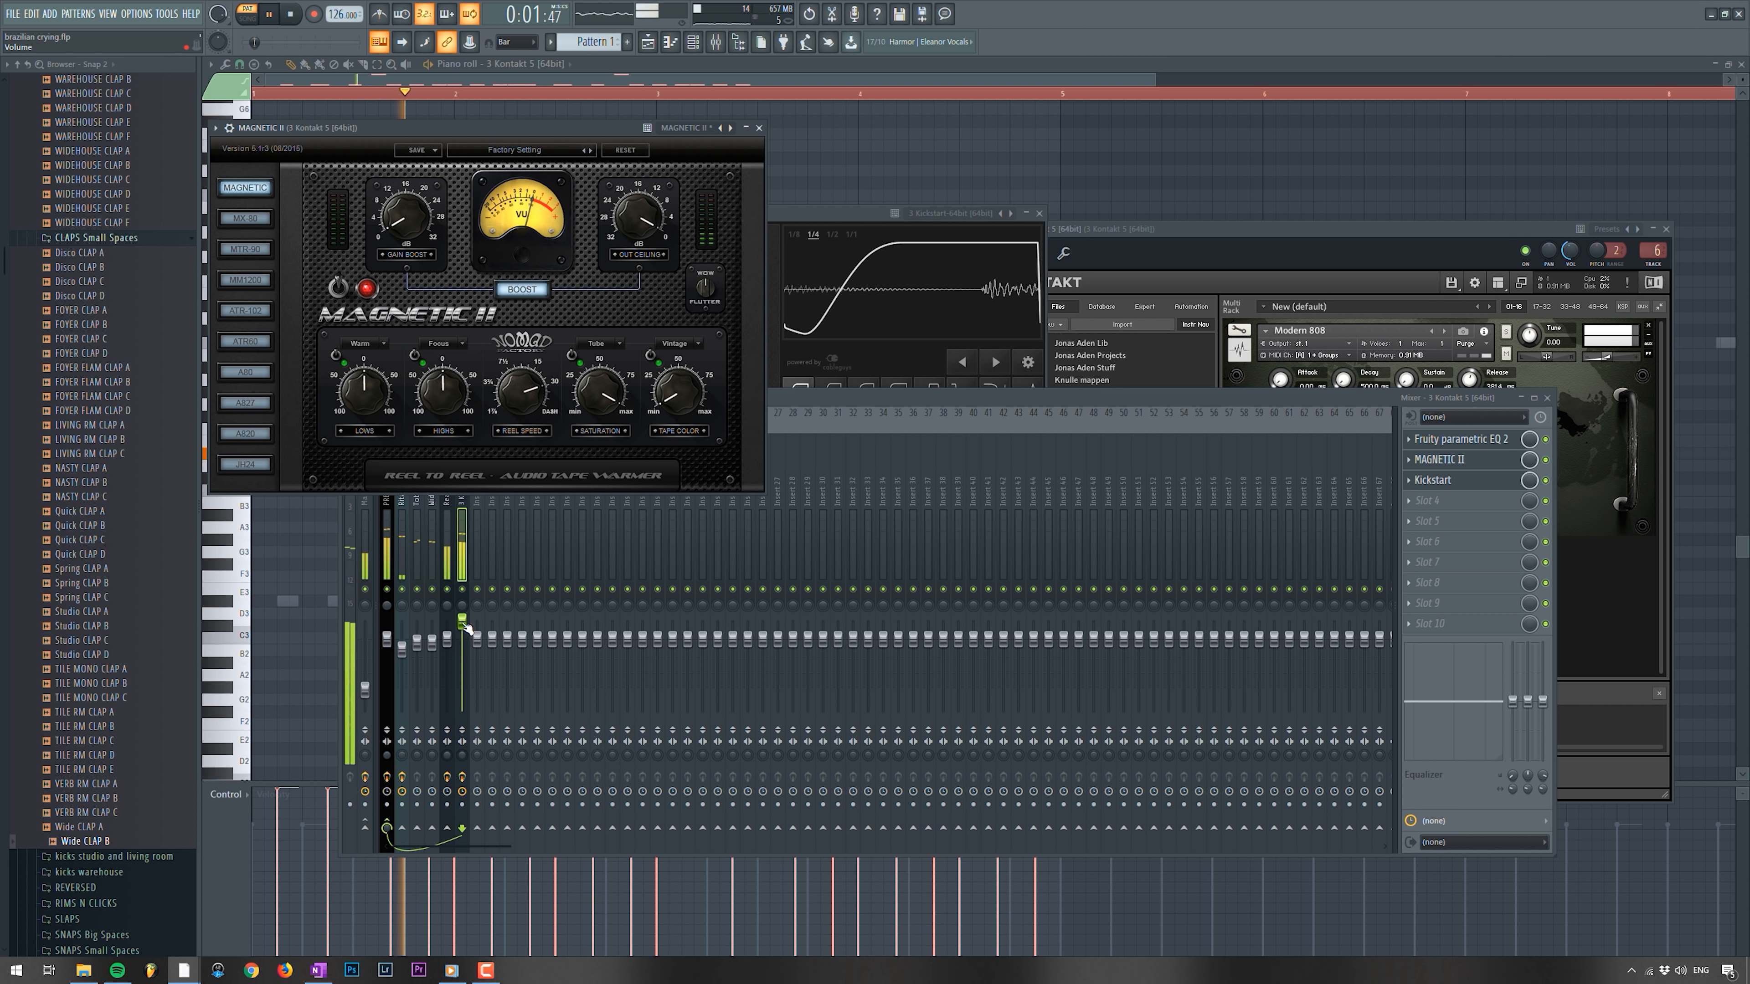
left_click_drag(466, 627, 466, 646)
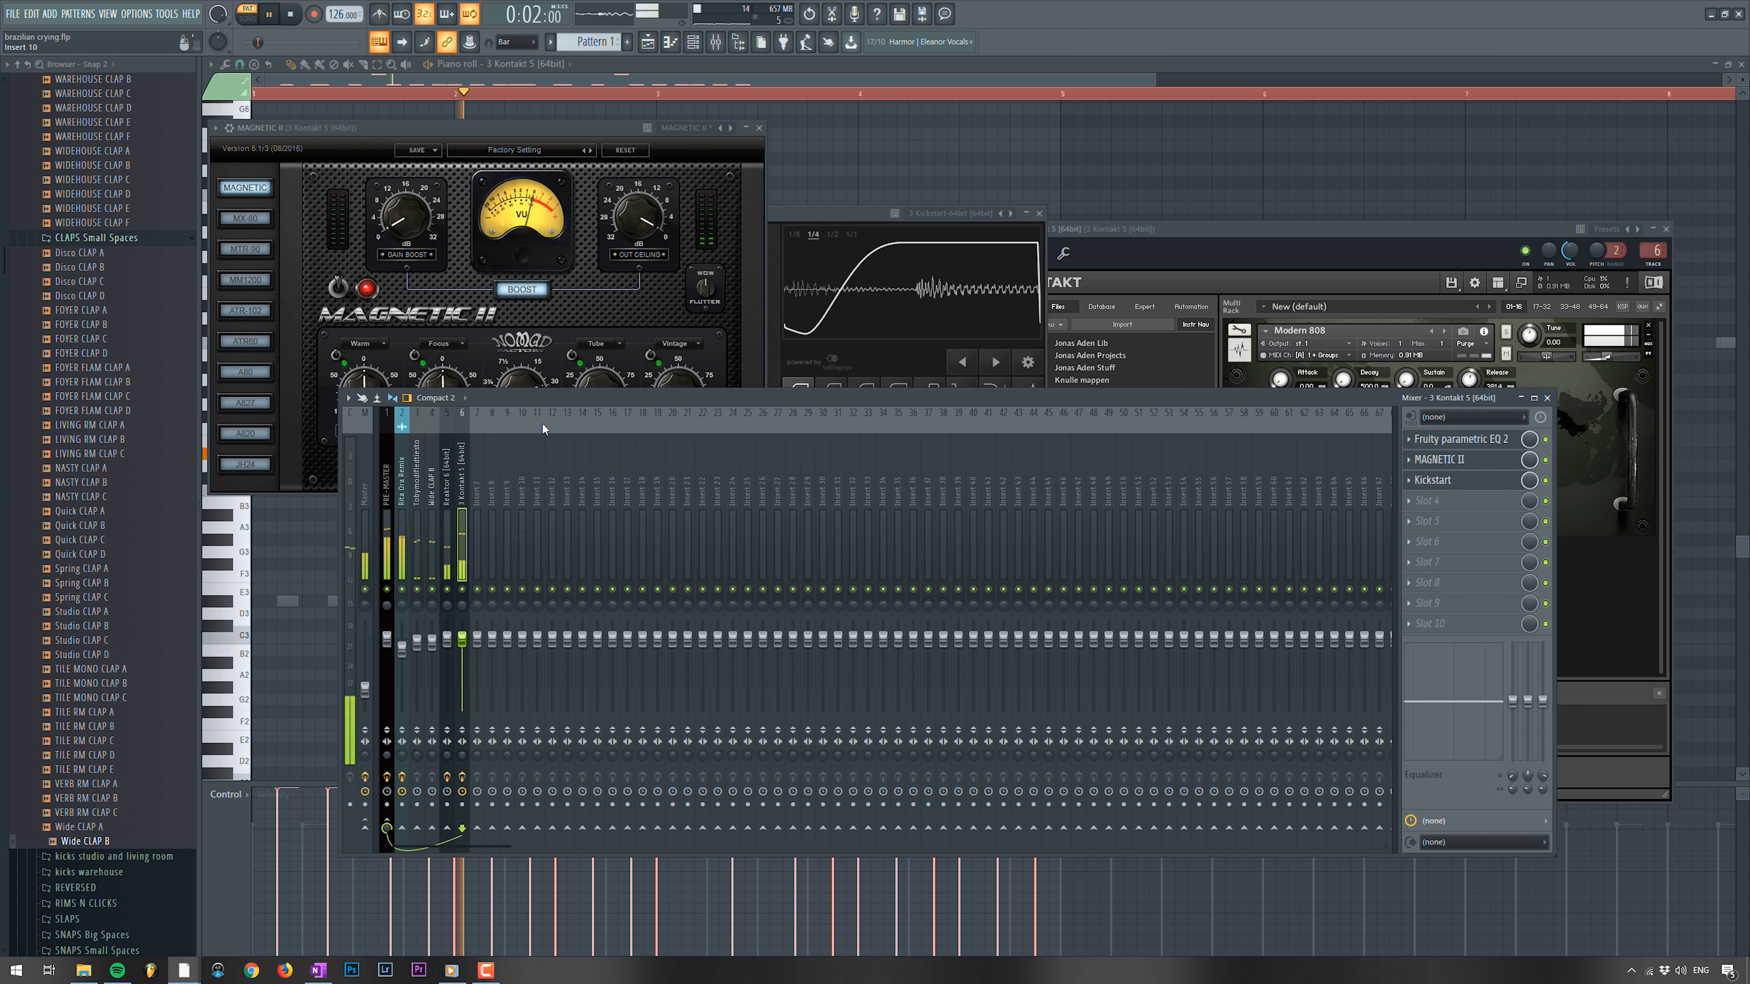
left_click(619, 201)
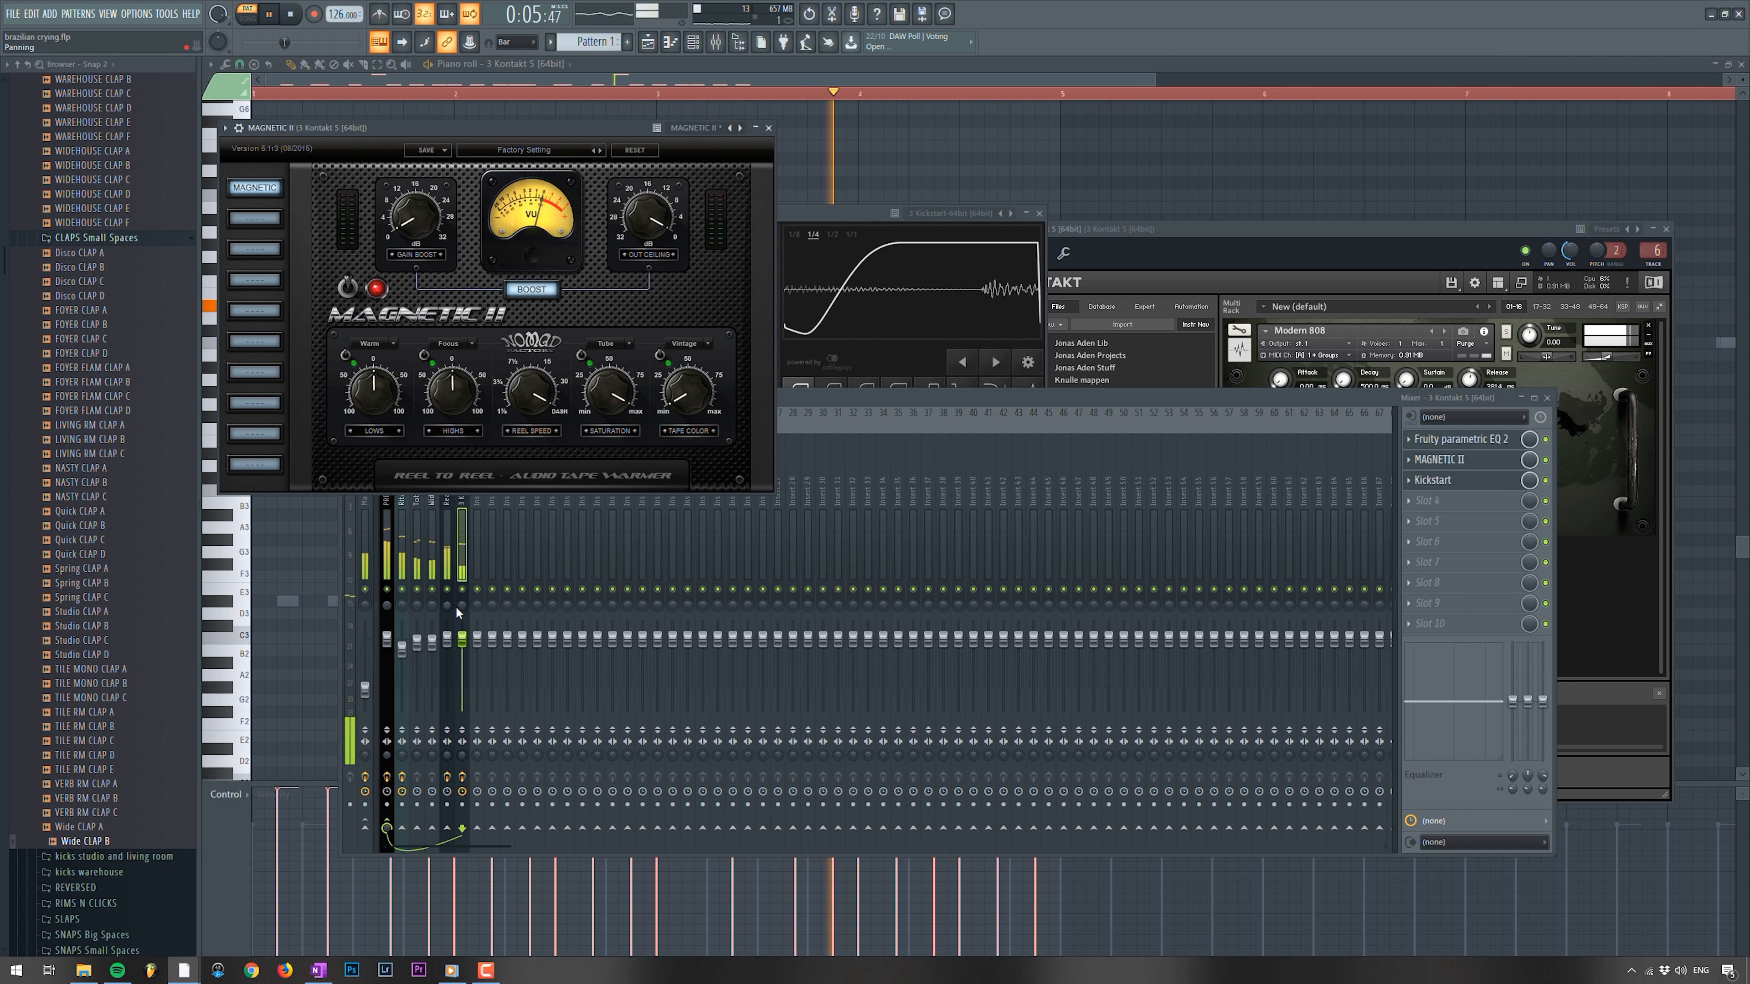
left_click(473, 641)
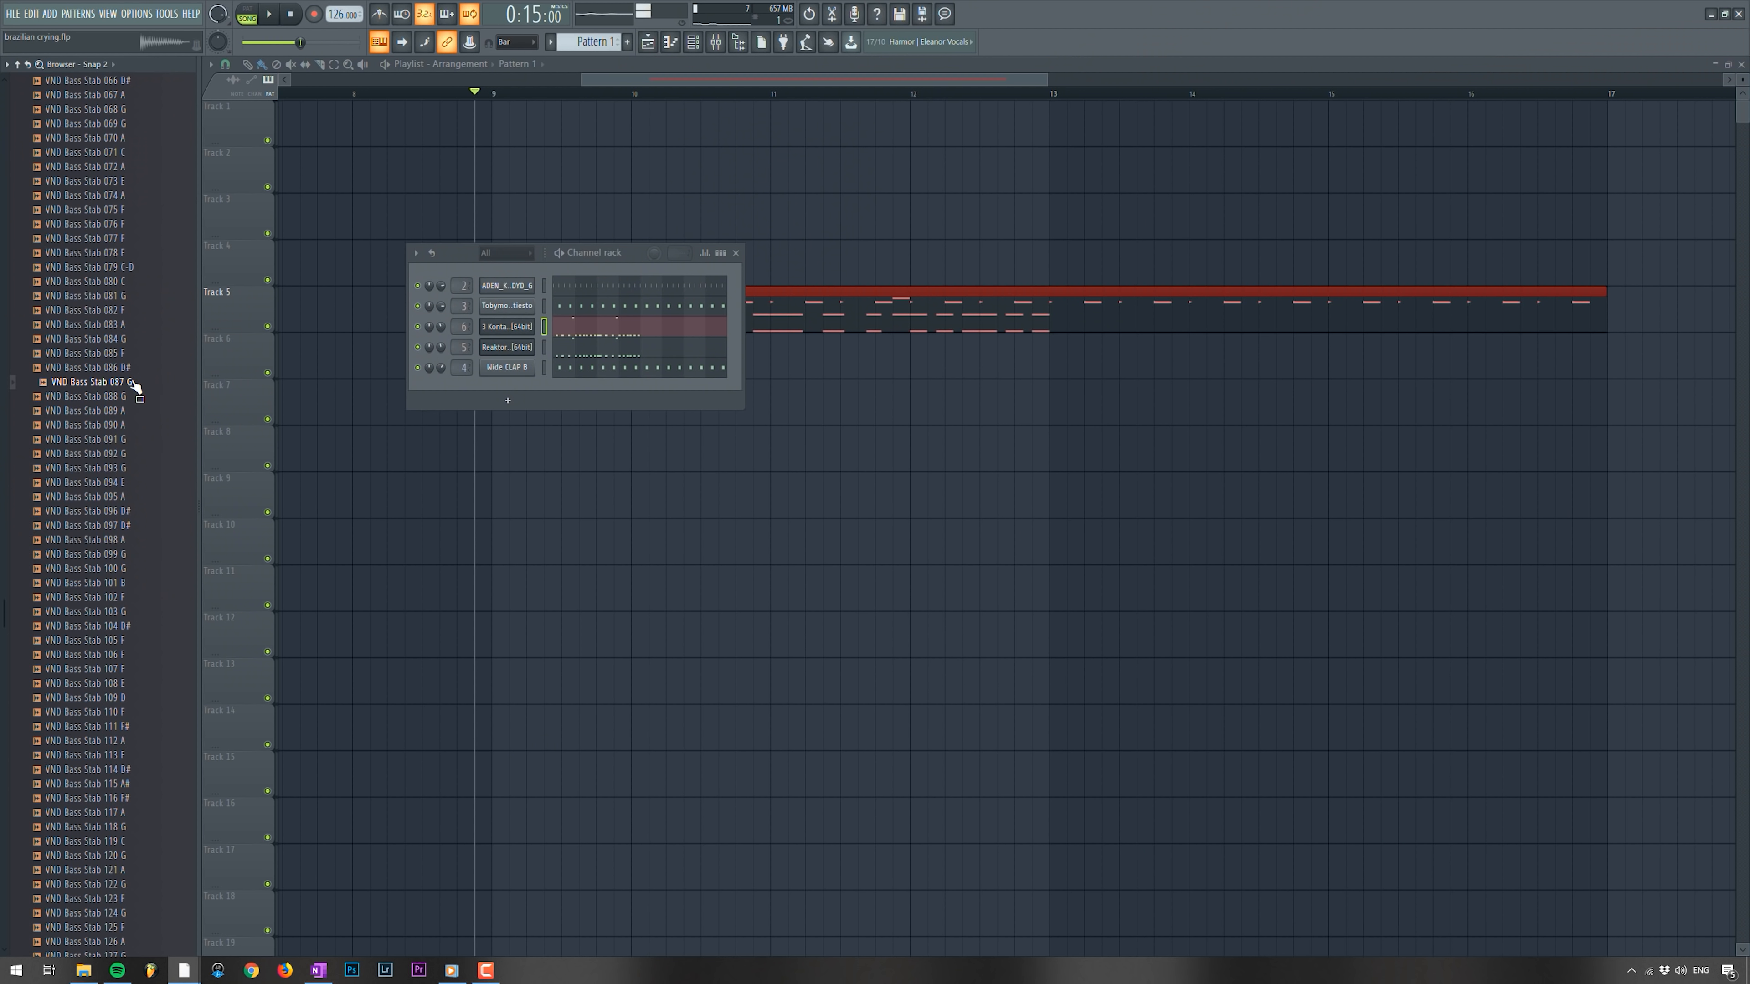
- Add the VND Bass Stab 087 G sample as a new channel at the top of the channel rack and play it in the mix
left_click_drag(121, 390, 506, 290)
left_click(525, 288)
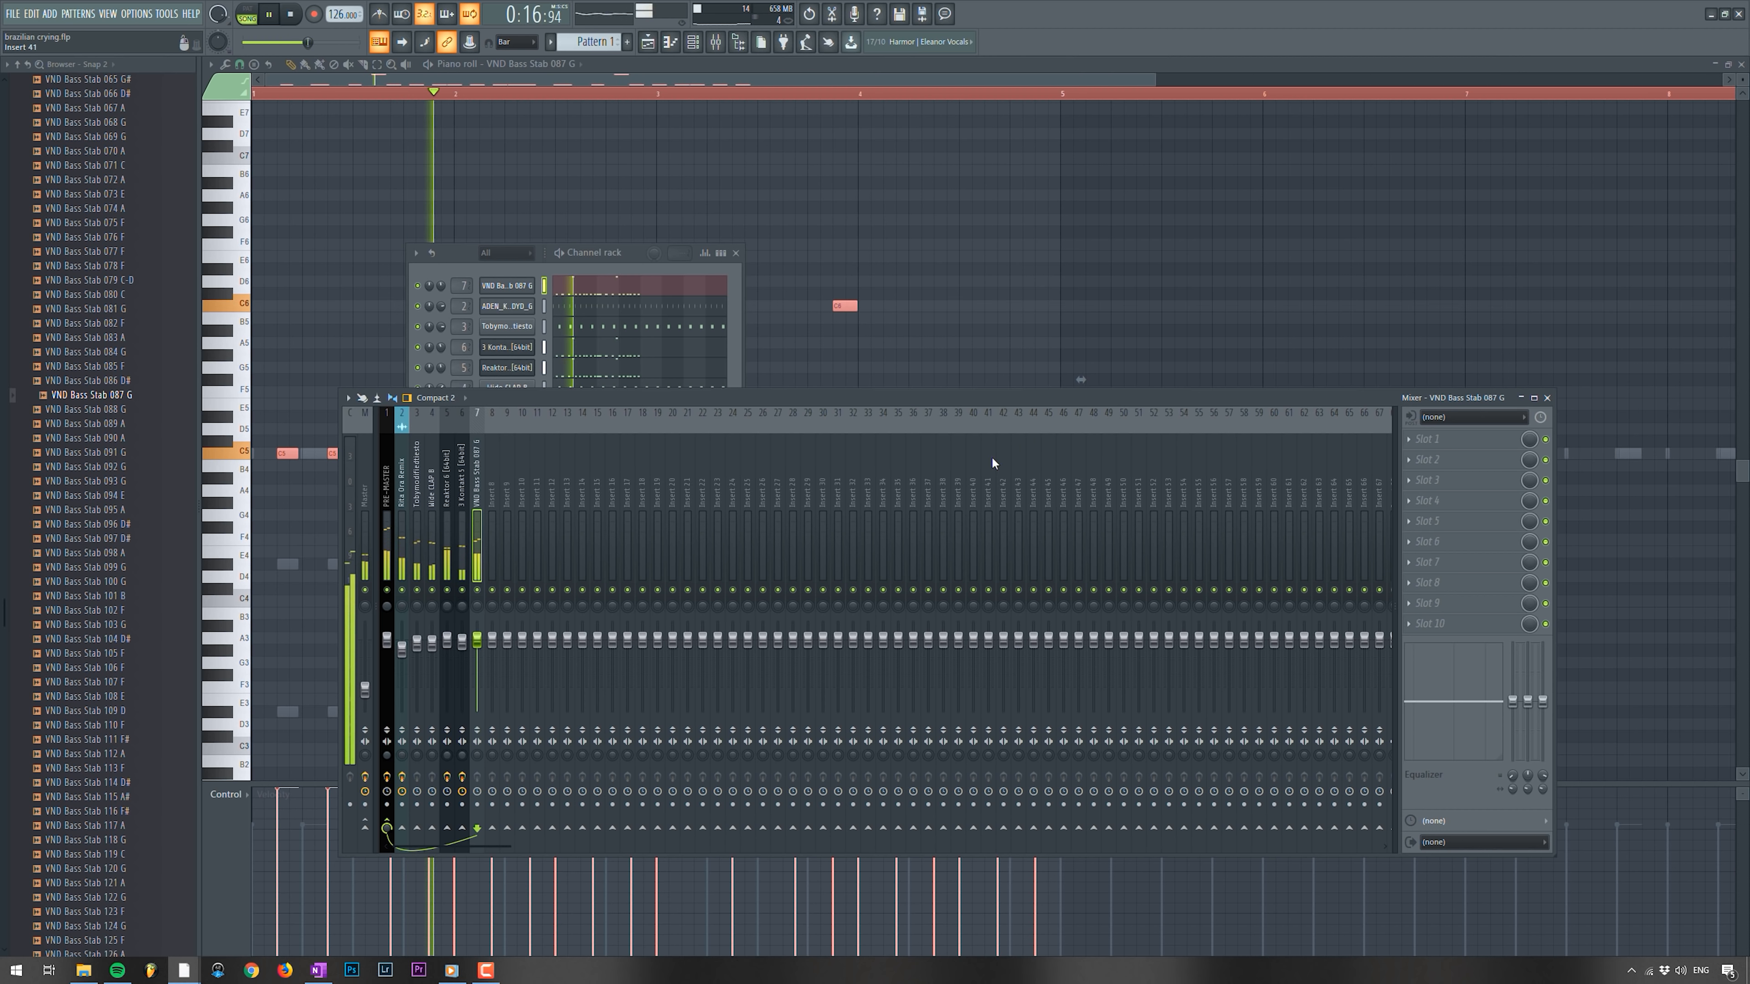
key("space")
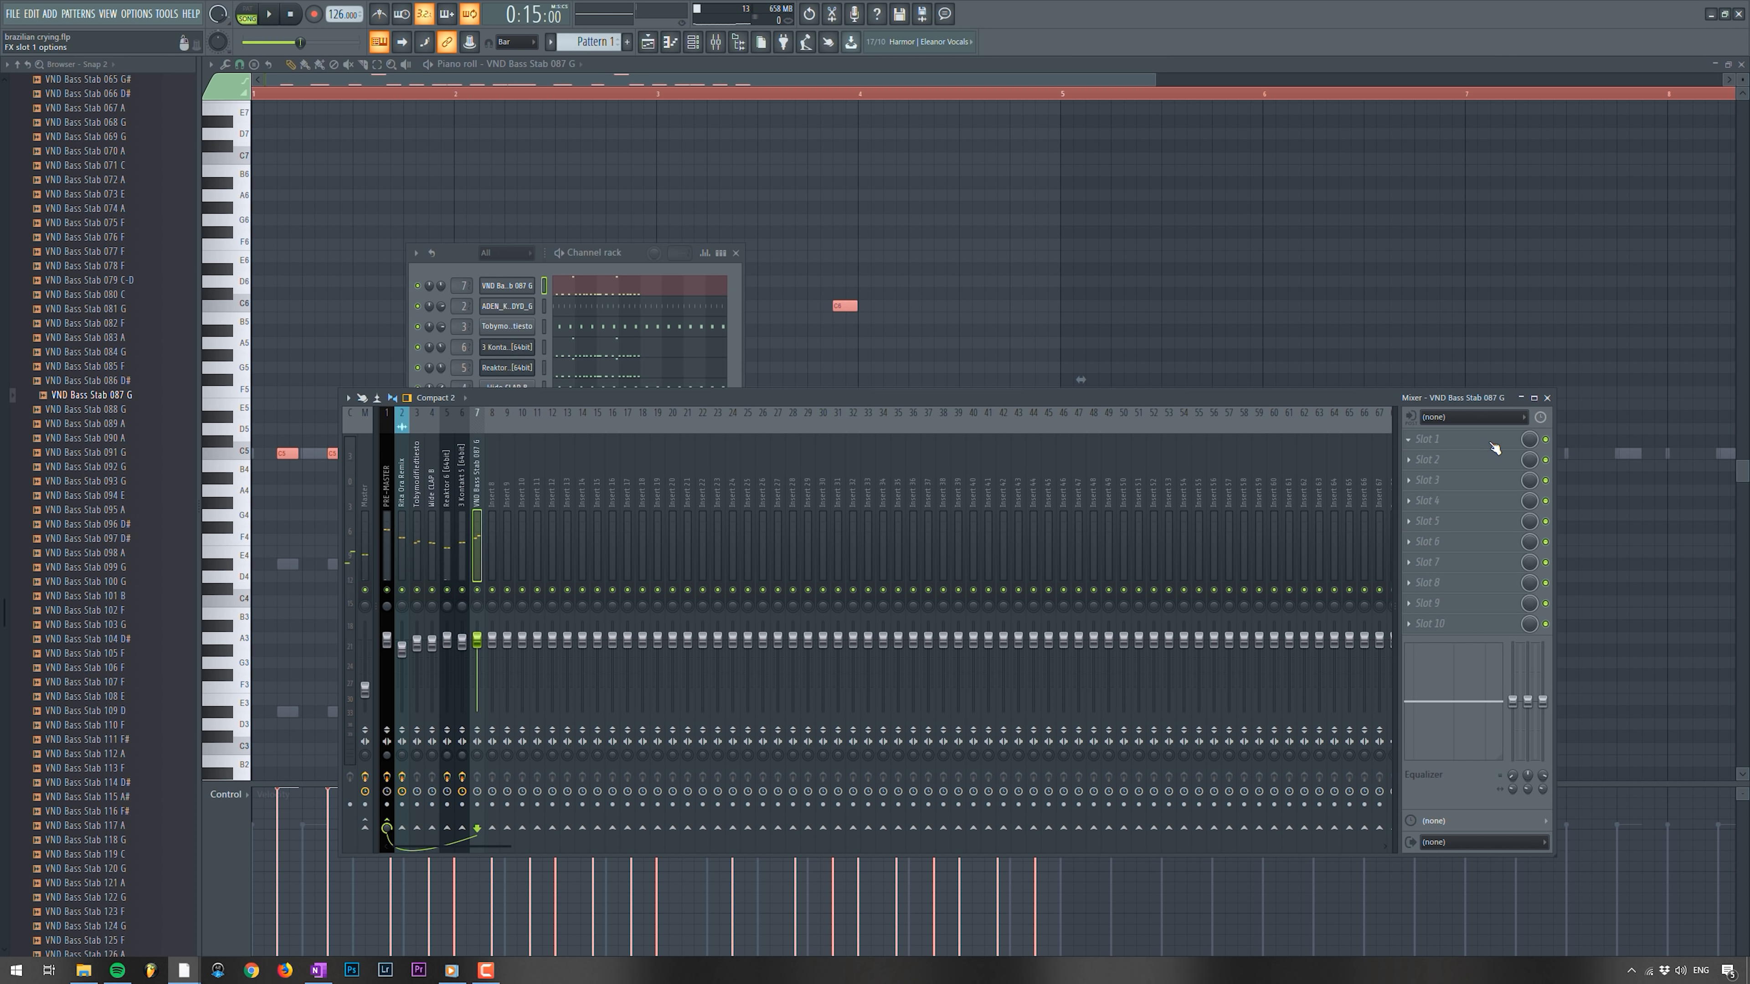
- Load the "big bass bus" mixer track preset onto the bass stab's mixer track and listen to the result
right_click(478, 471)
mouse_move(524, 469)
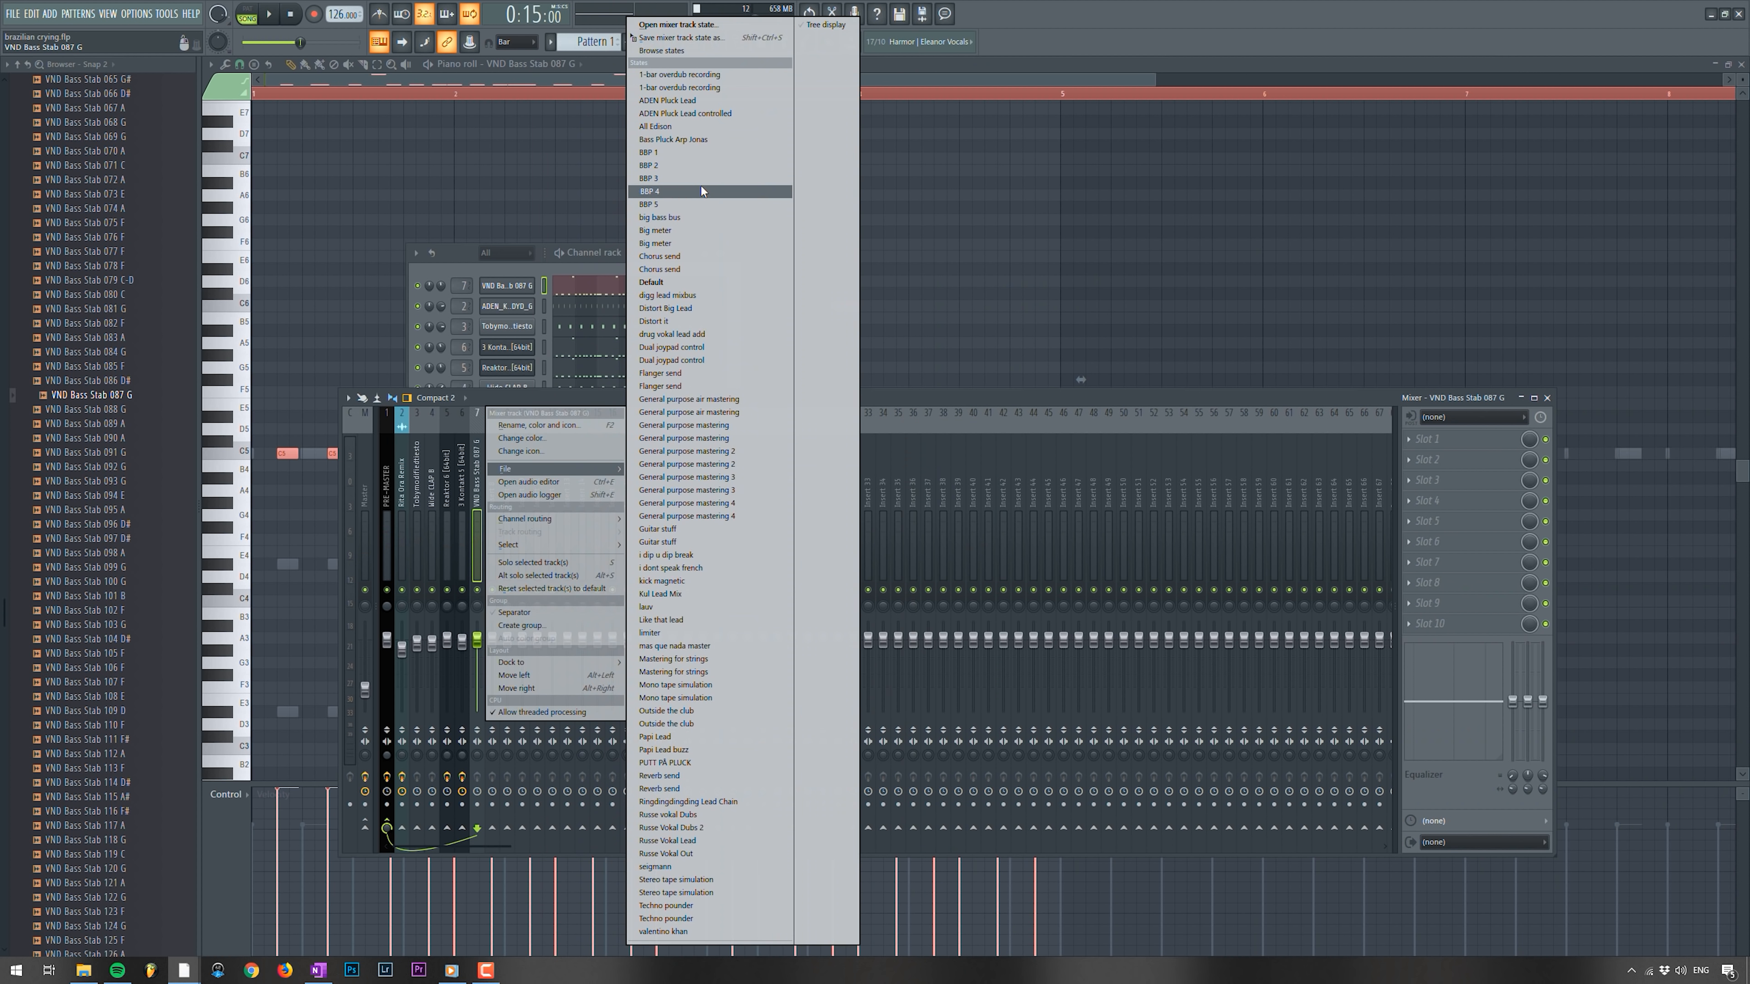
left_click(694, 219)
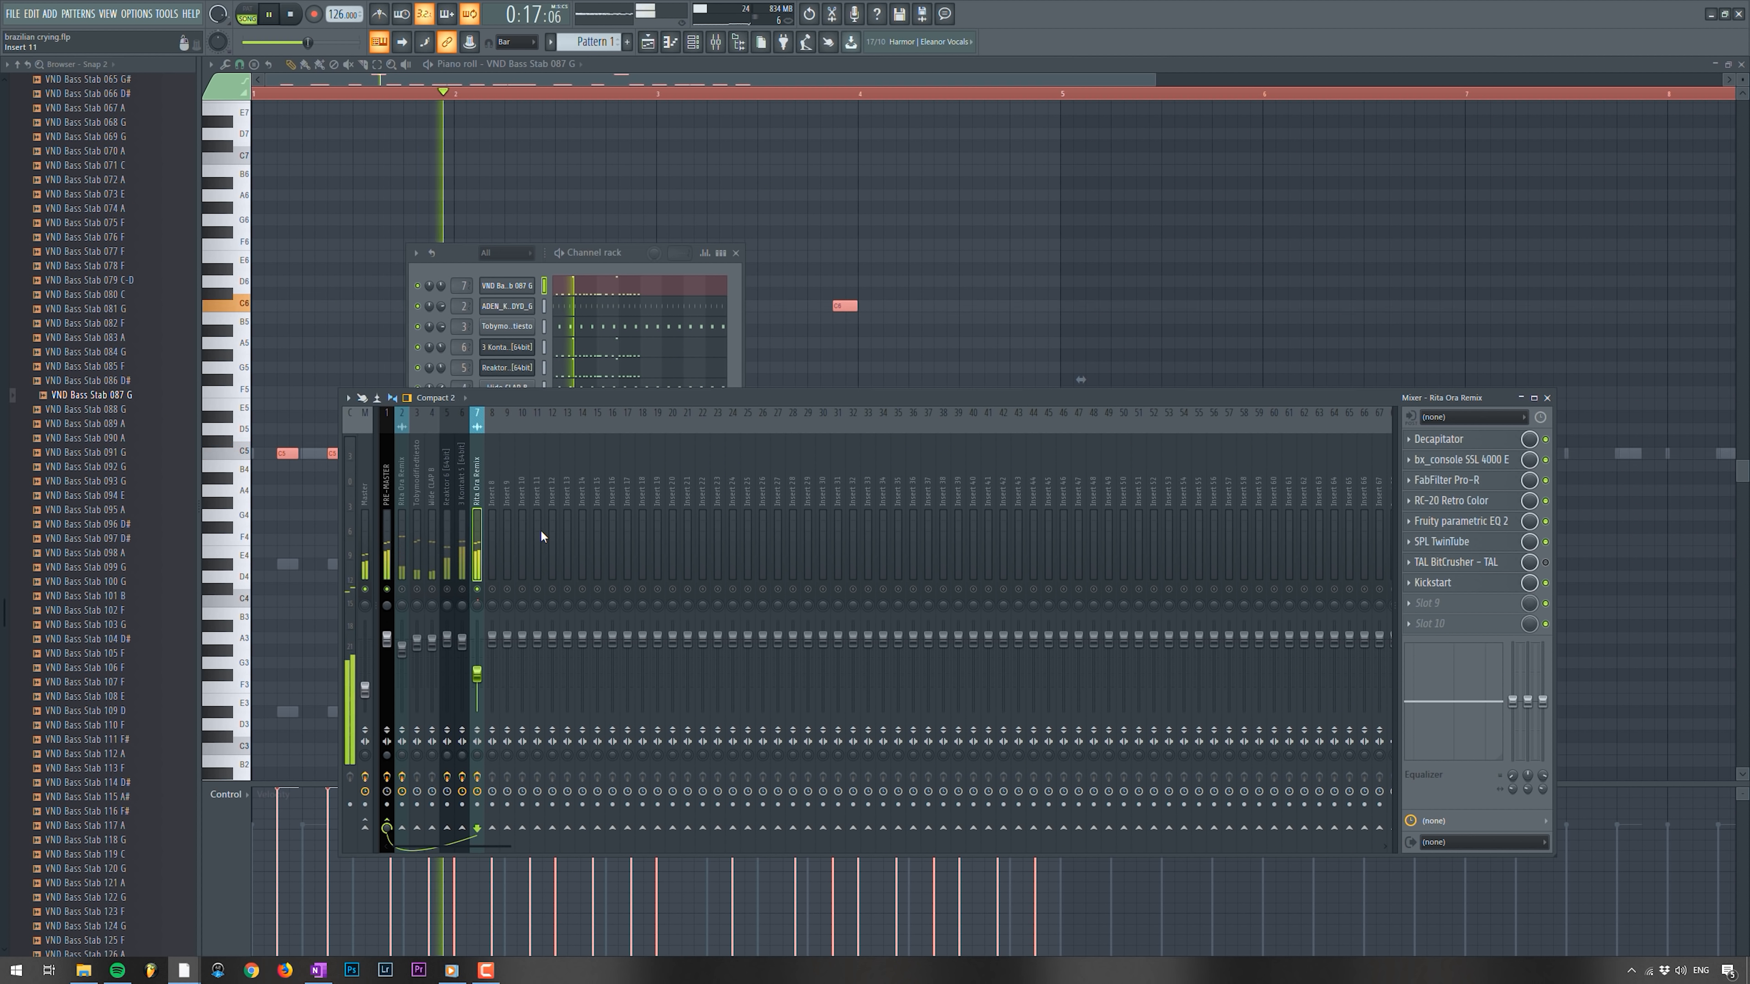
key("space")
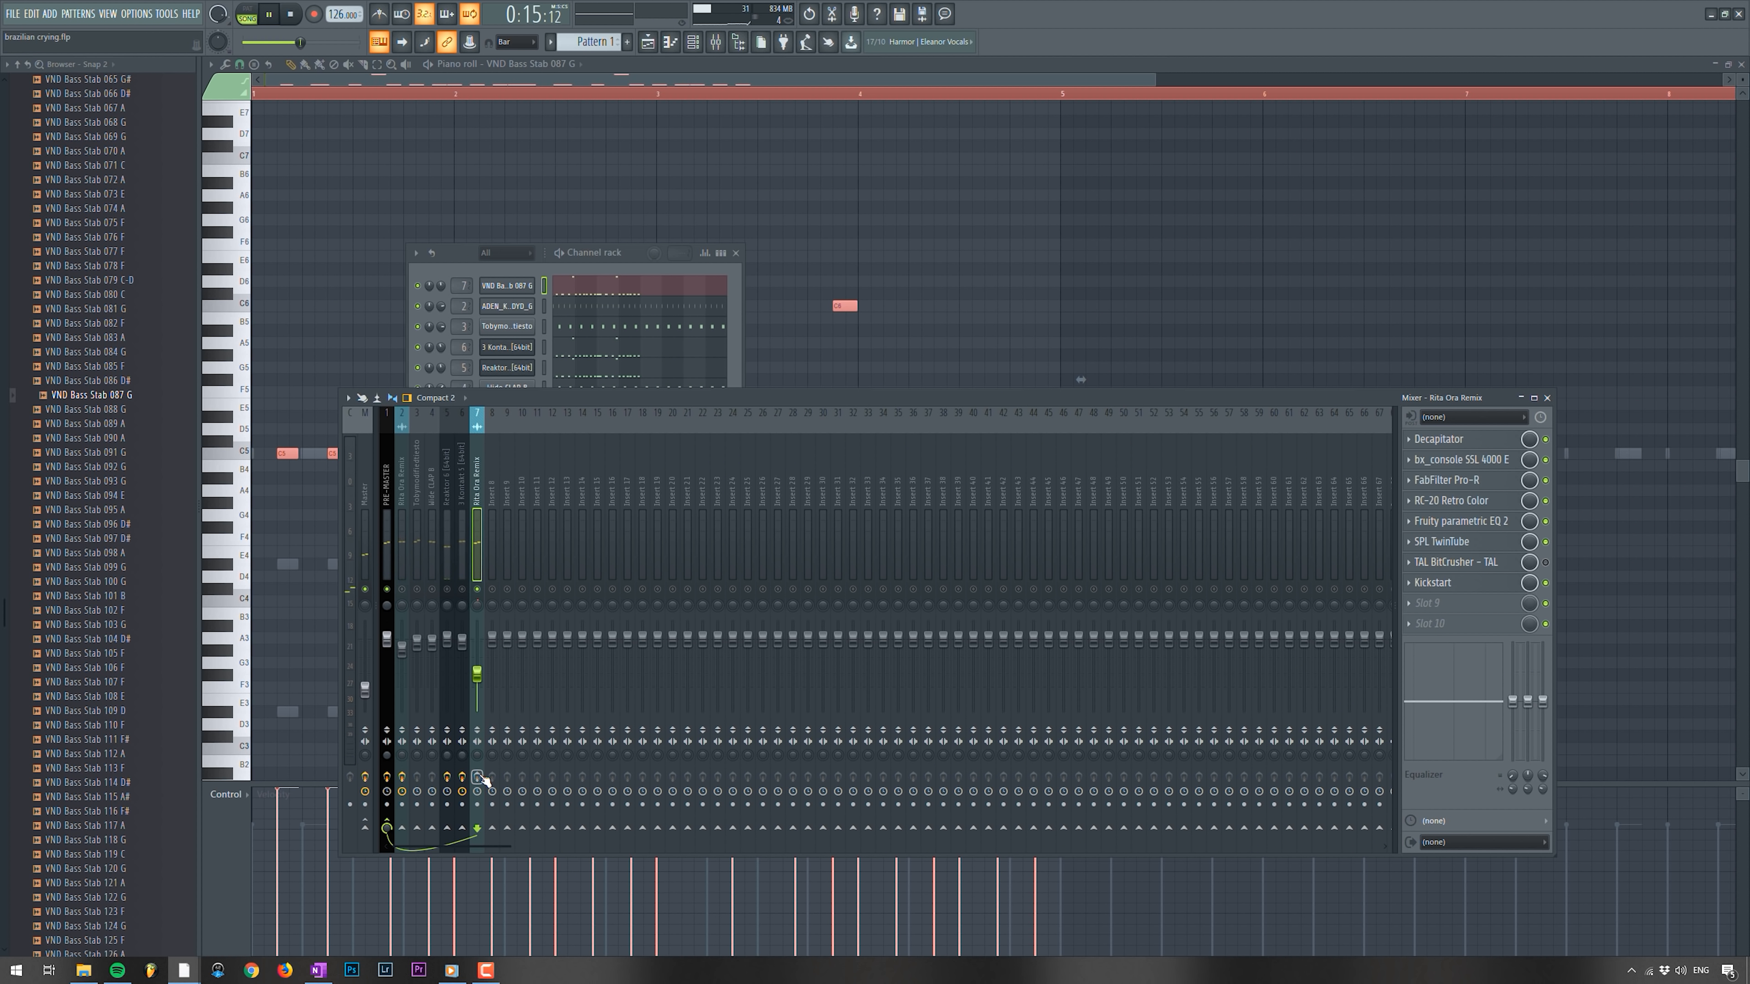
key("space")
key("space")
- Open Decapitator and bx_console SSL 4000 E on the bass stab track and audition them one after the other
left_click(1507, 442)
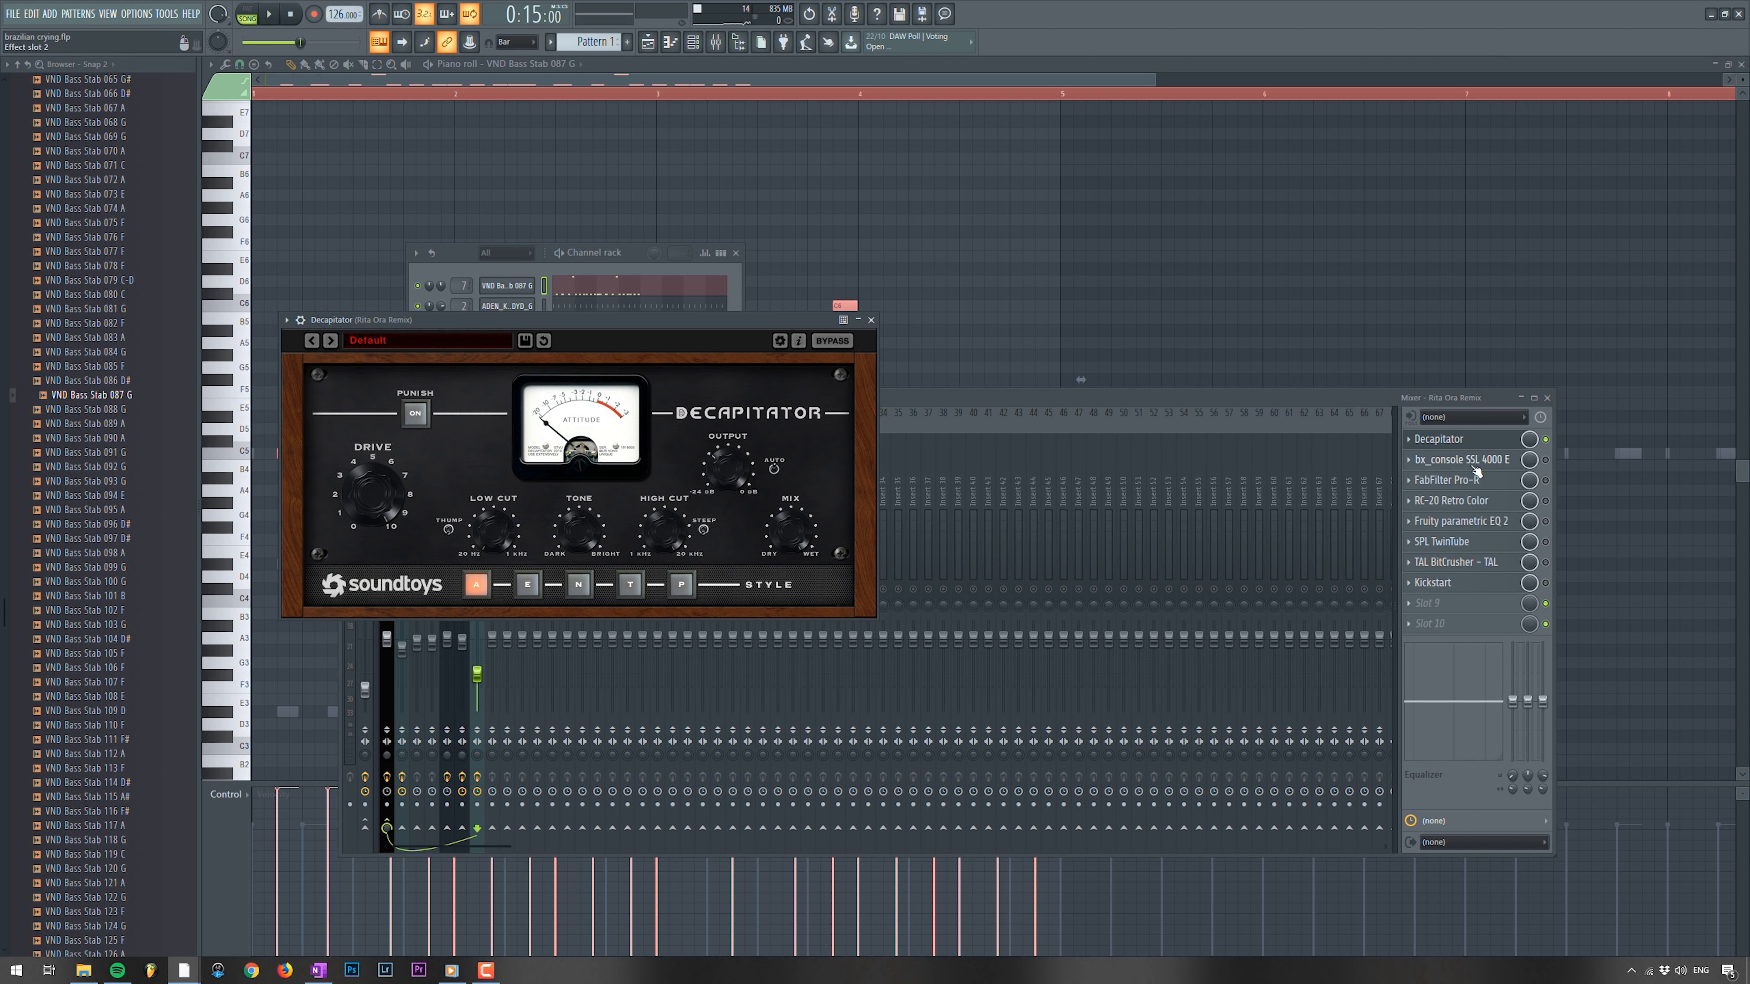
left_click_drag(616, 325, 1114, 316)
left_click(1489, 460)
key("space")
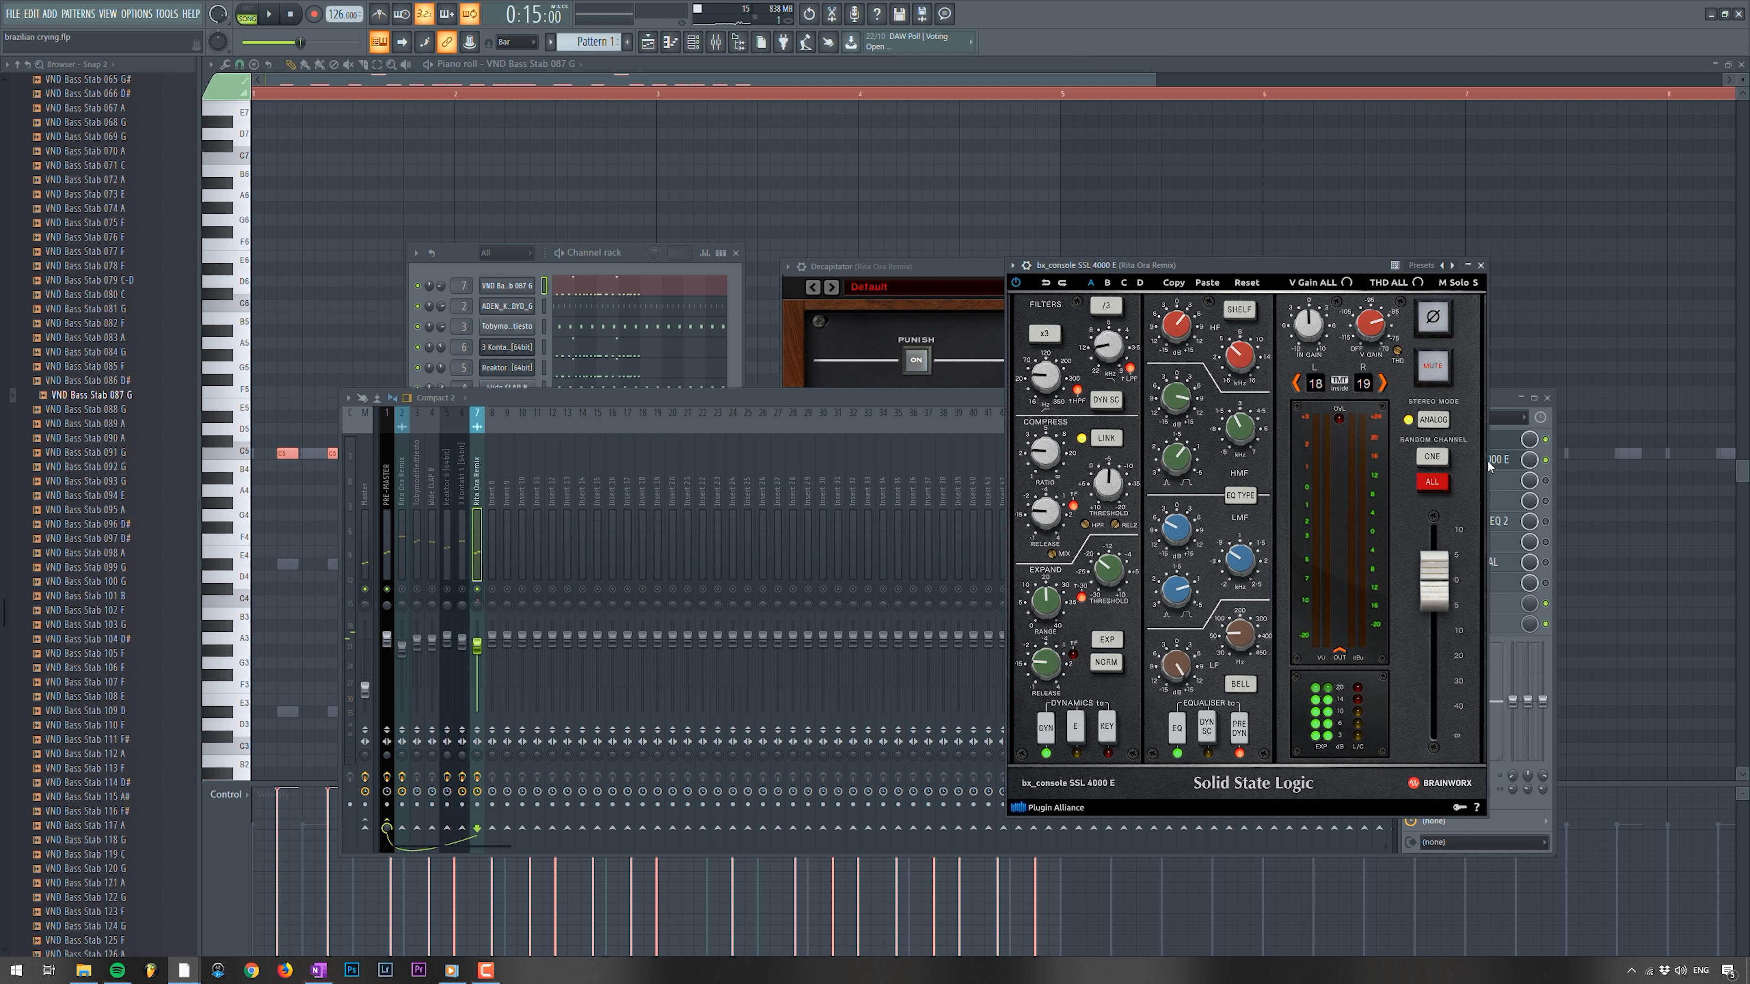
left_click_drag(1284, 267, 1134, 266)
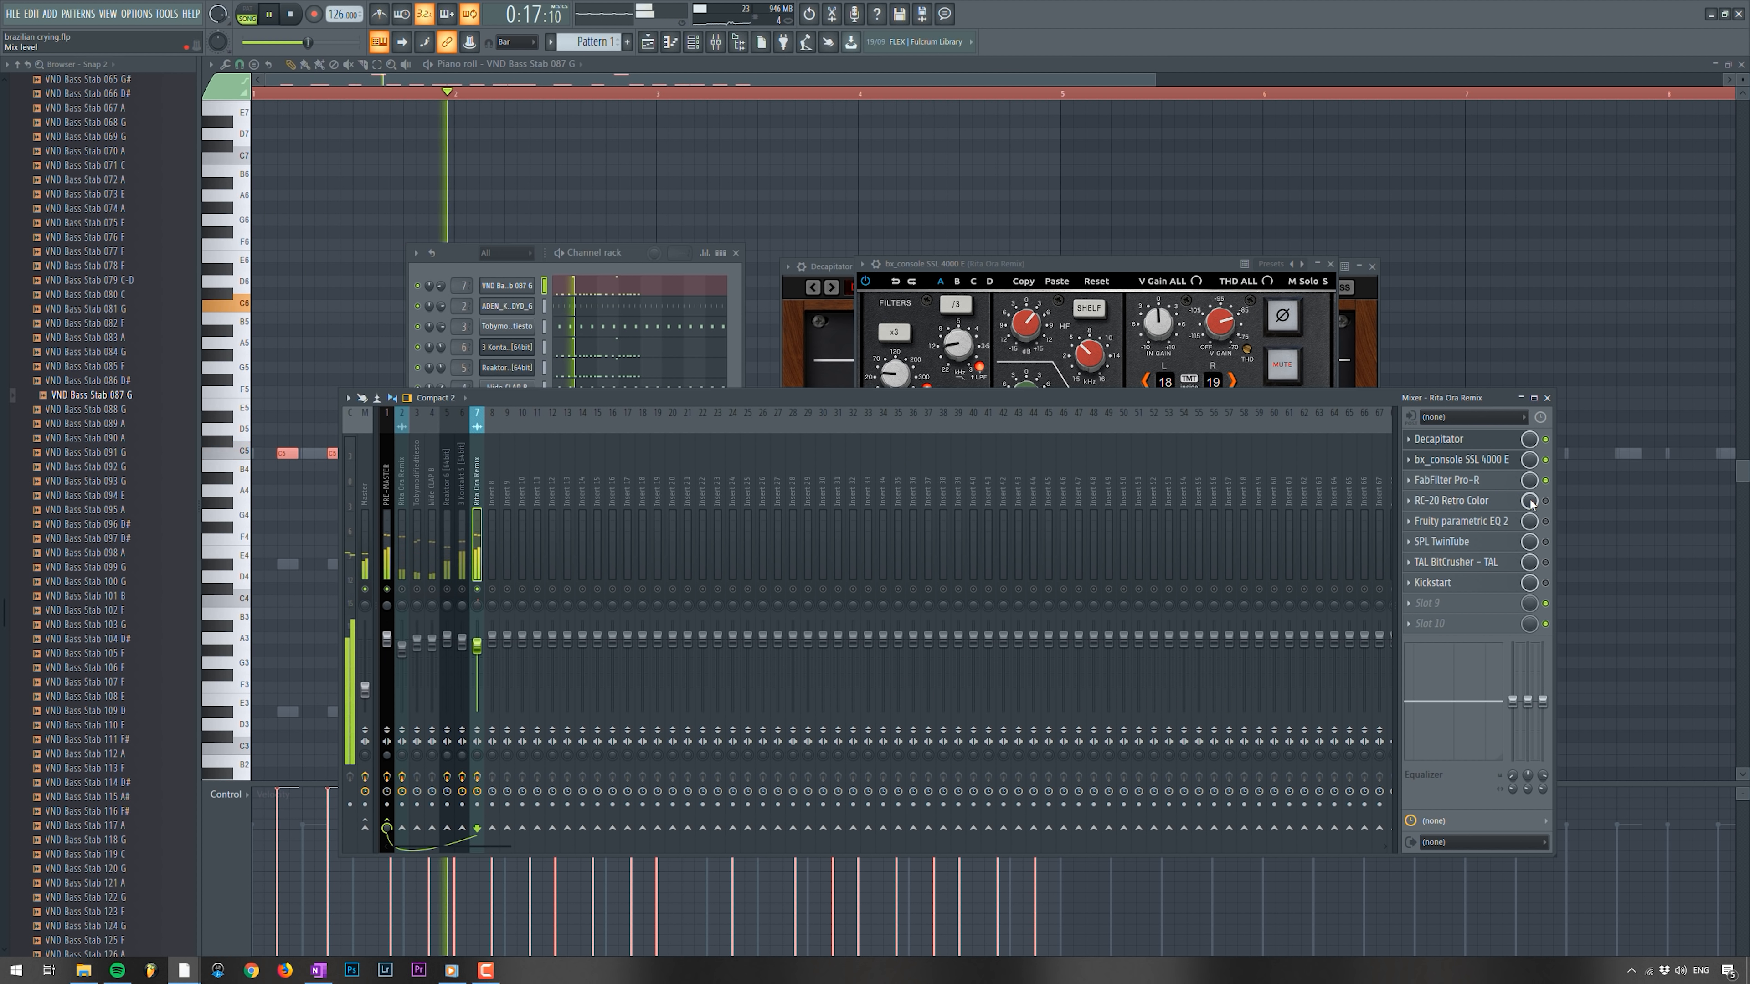
- Switch on the bass stab track's RC-20 Retro Color, Fruity parametric EQ 2, SPL TwinTube and TAL BitCrusher in turn, listening to each
left_click(1494, 504)
key("space")
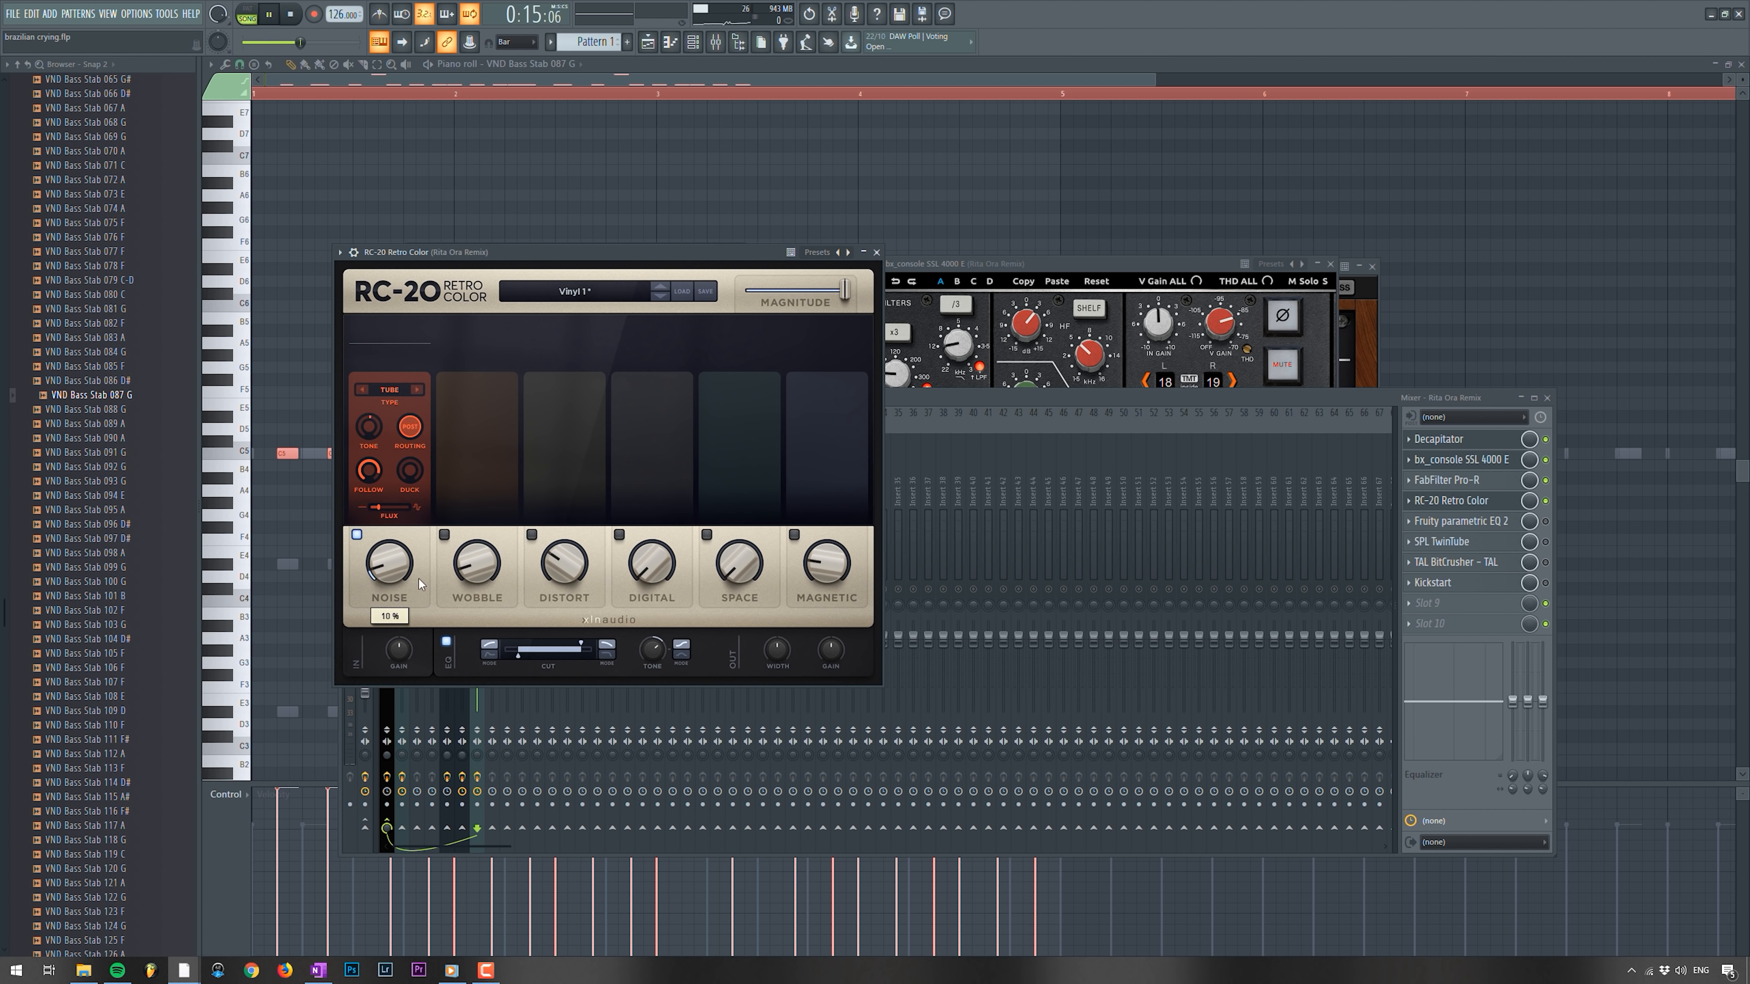
left_click(1544, 522)
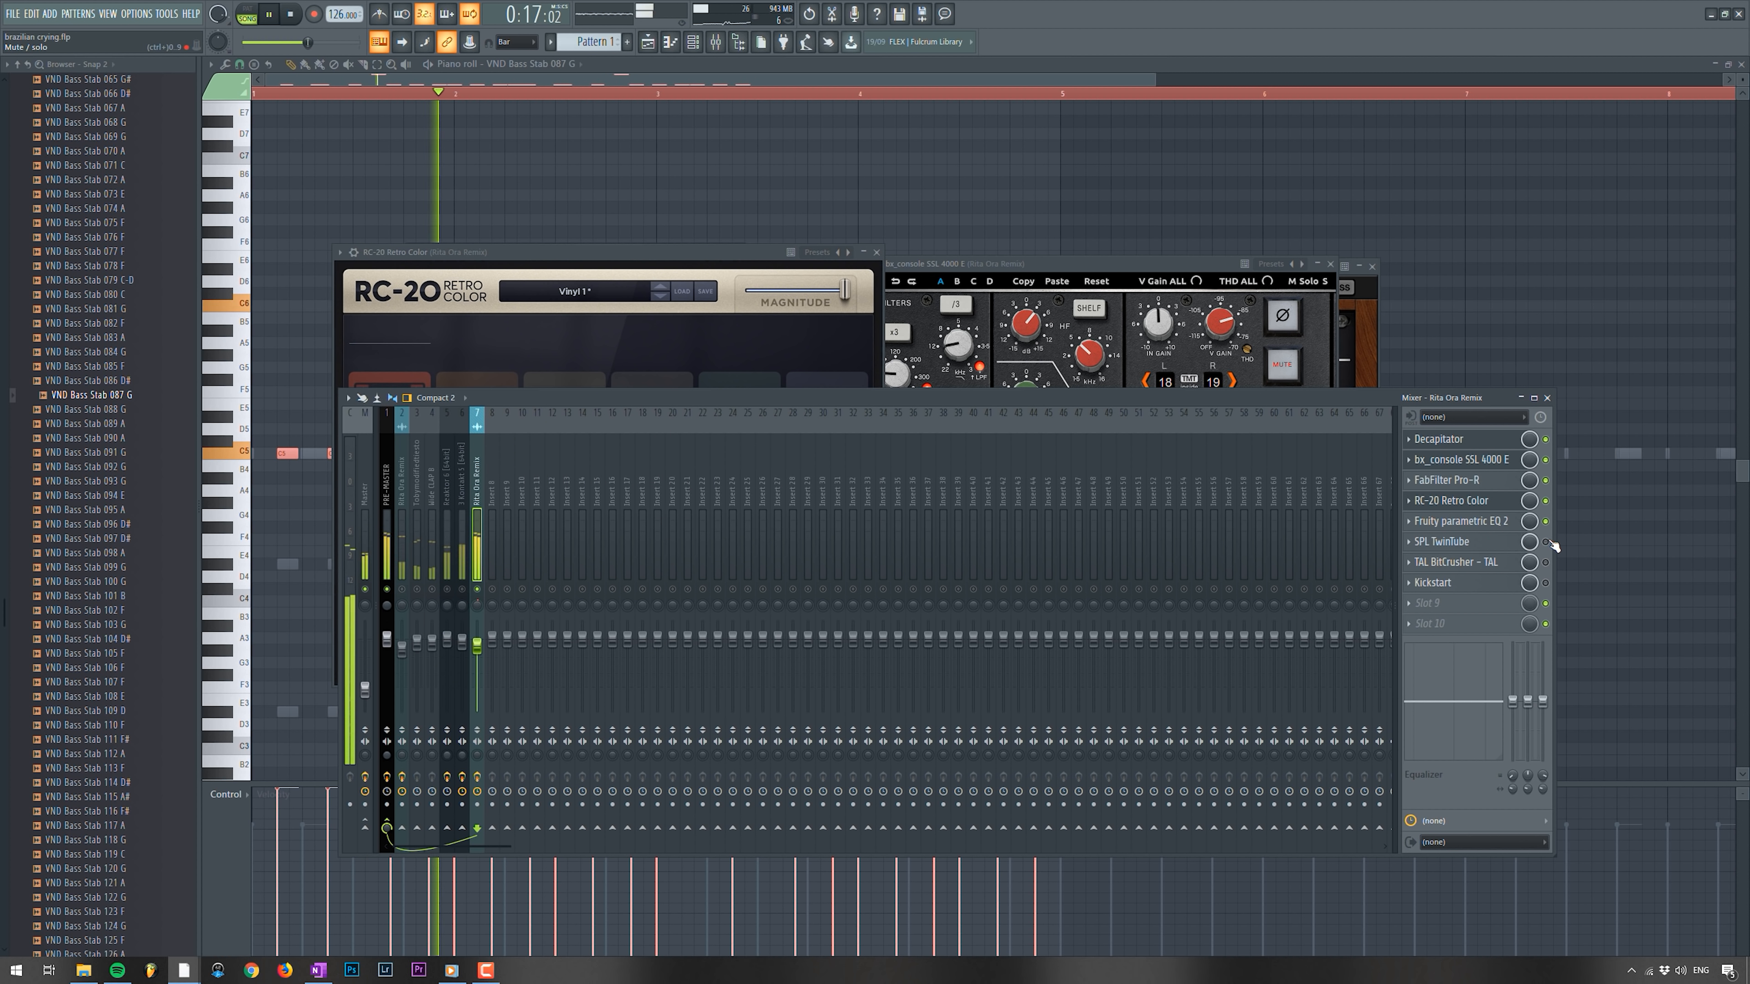
left_click(1462, 543)
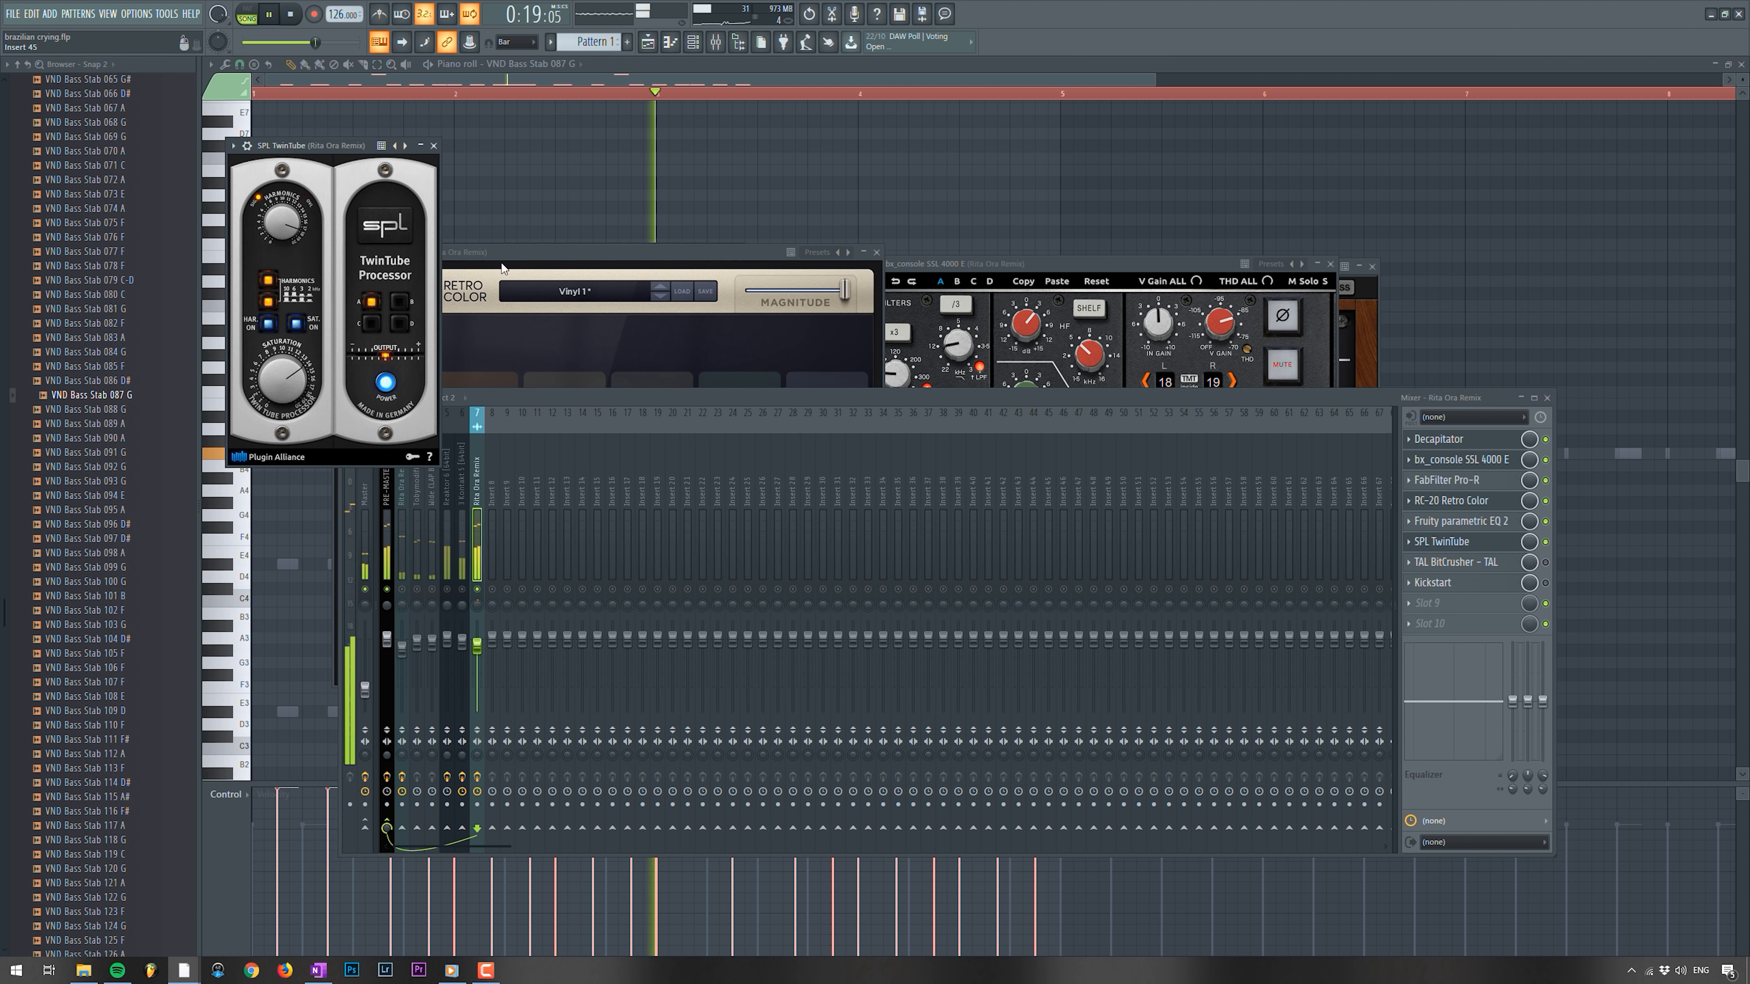
left_click_drag(291, 157, 533, 298)
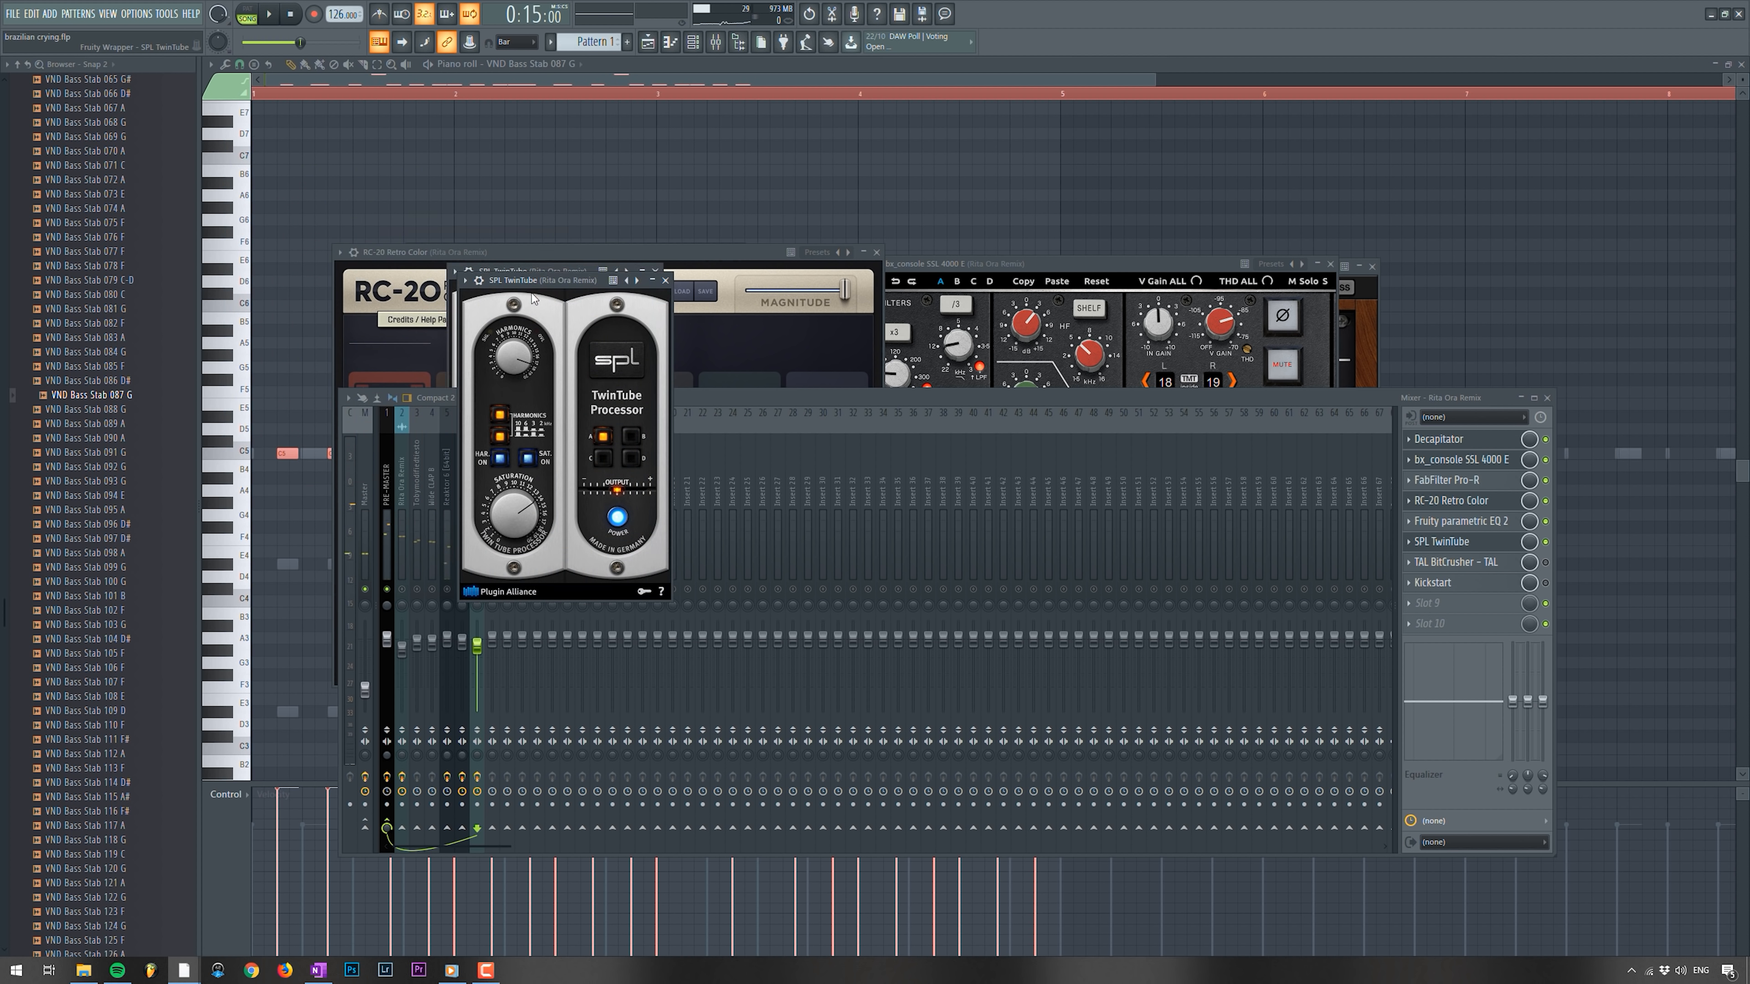
left_click(1546, 562)
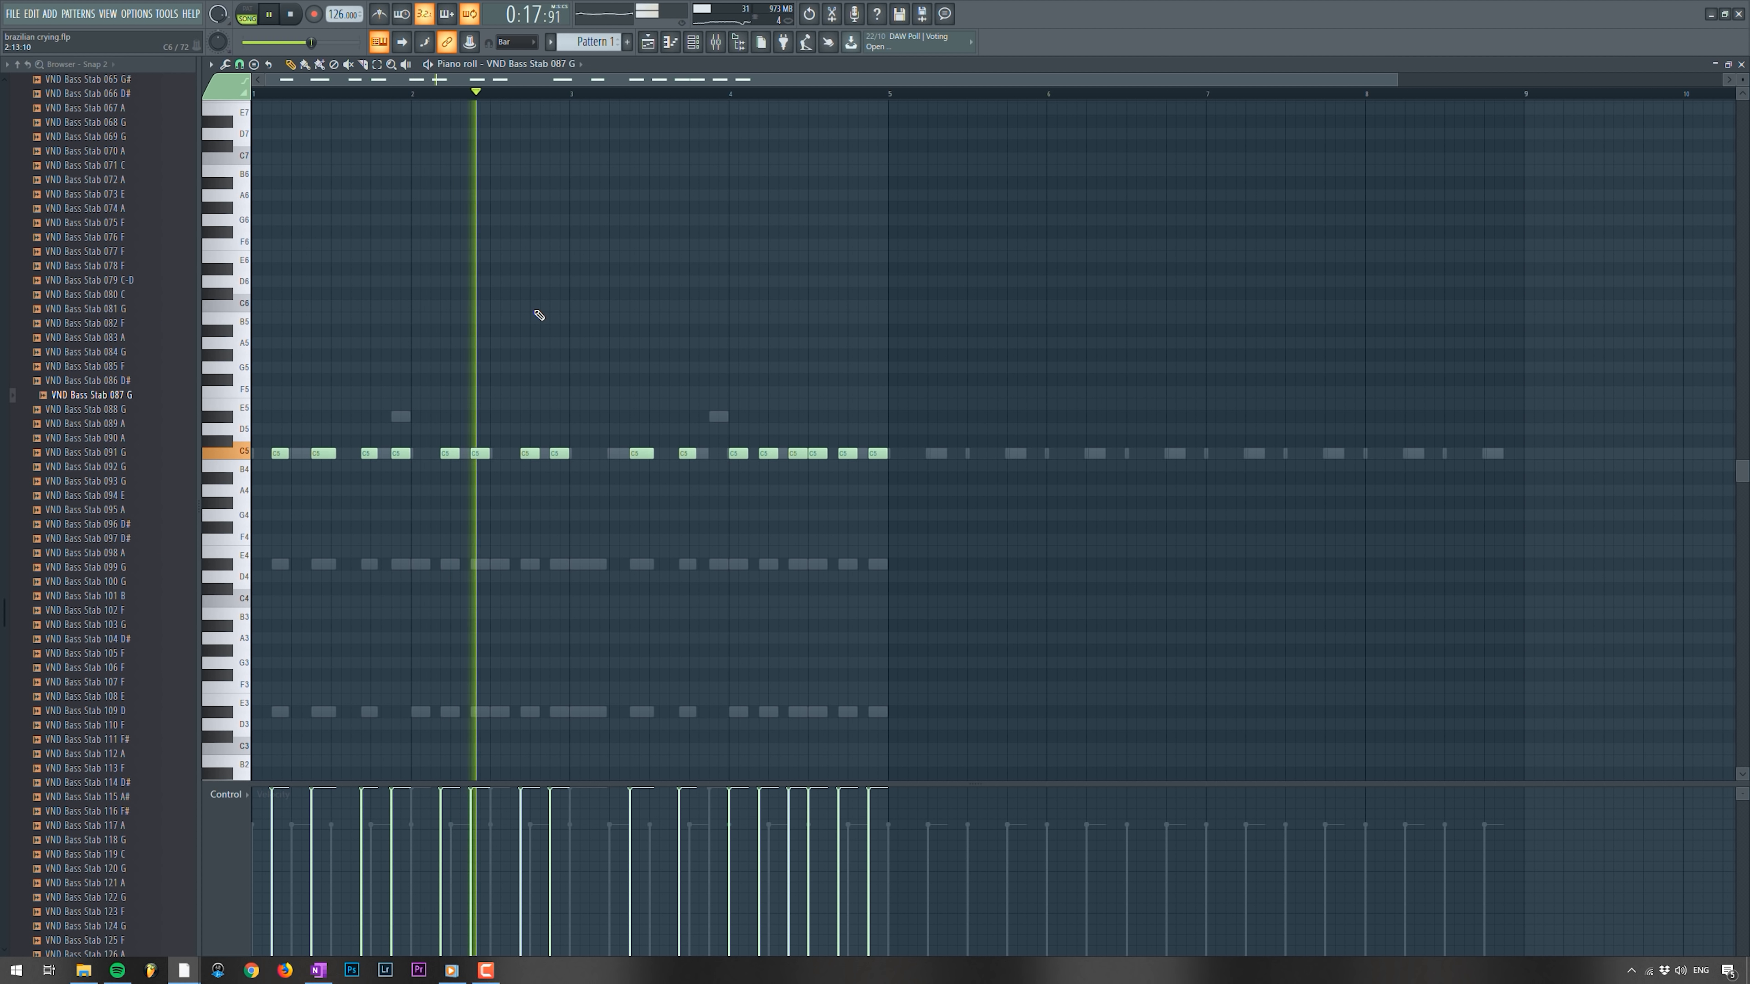
- Select the bass stab notes in bars 1 to 4 and duplicate them into the following four bars
key("space")
key("space")
left_click(457, 94)
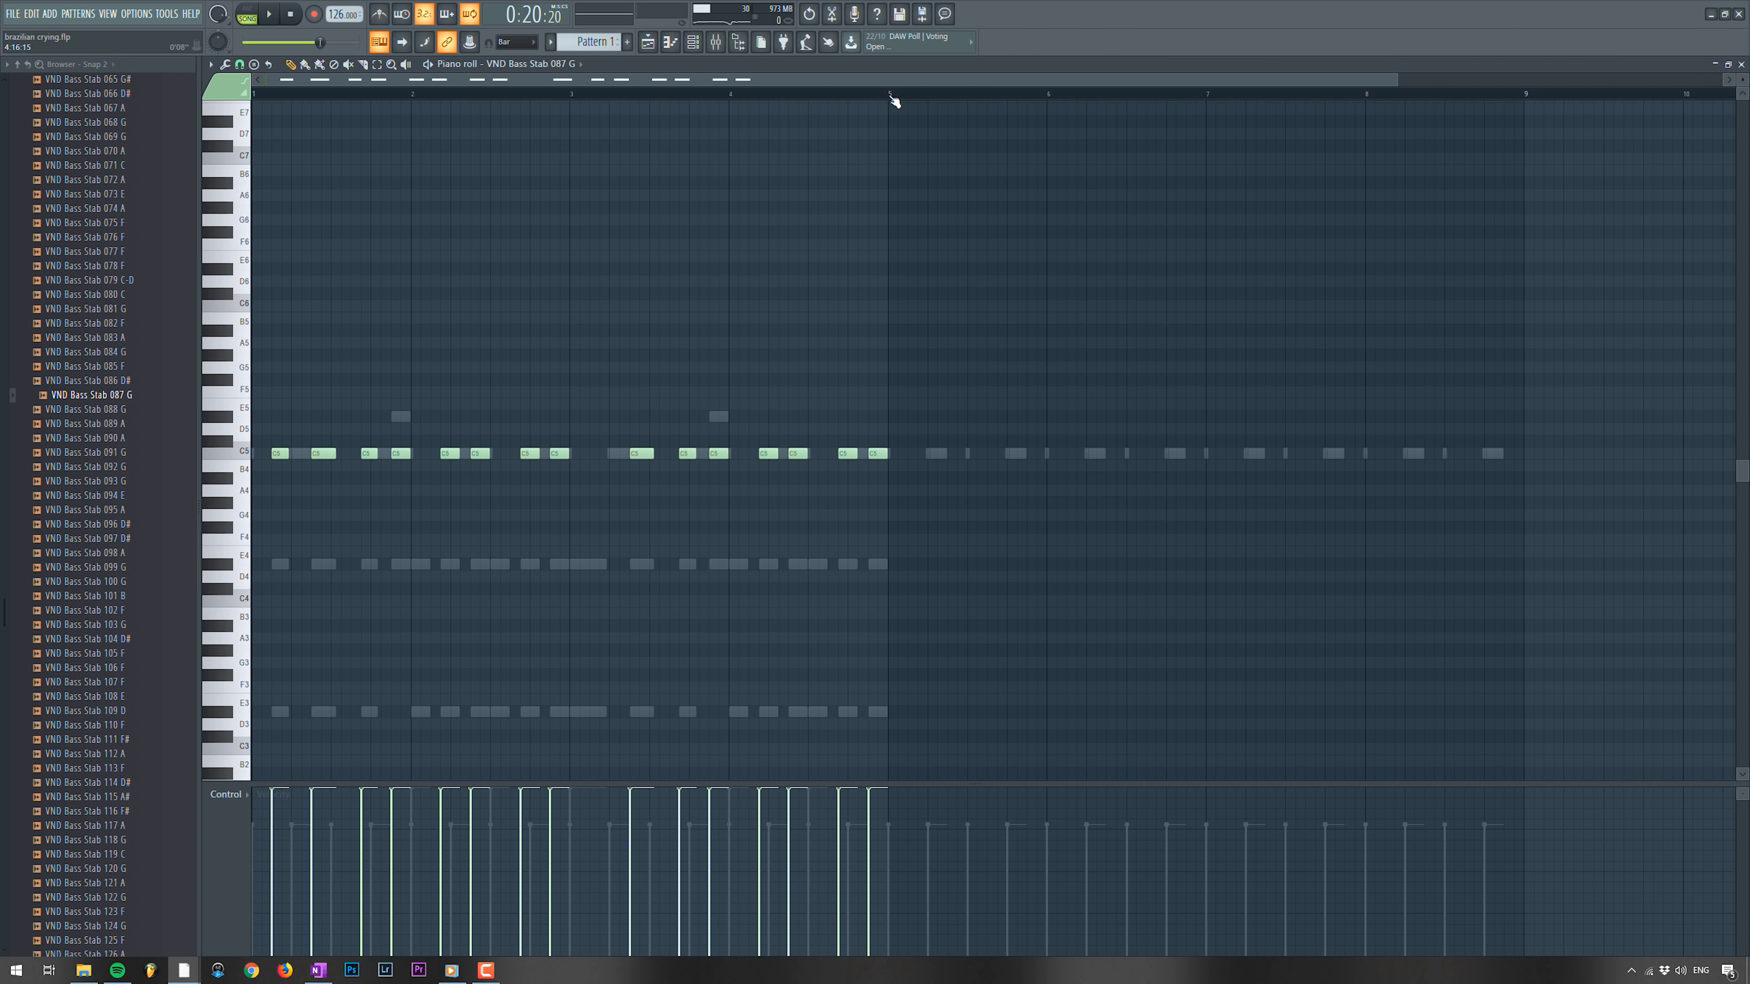
left_click_drag(894, 96, 253, 97)
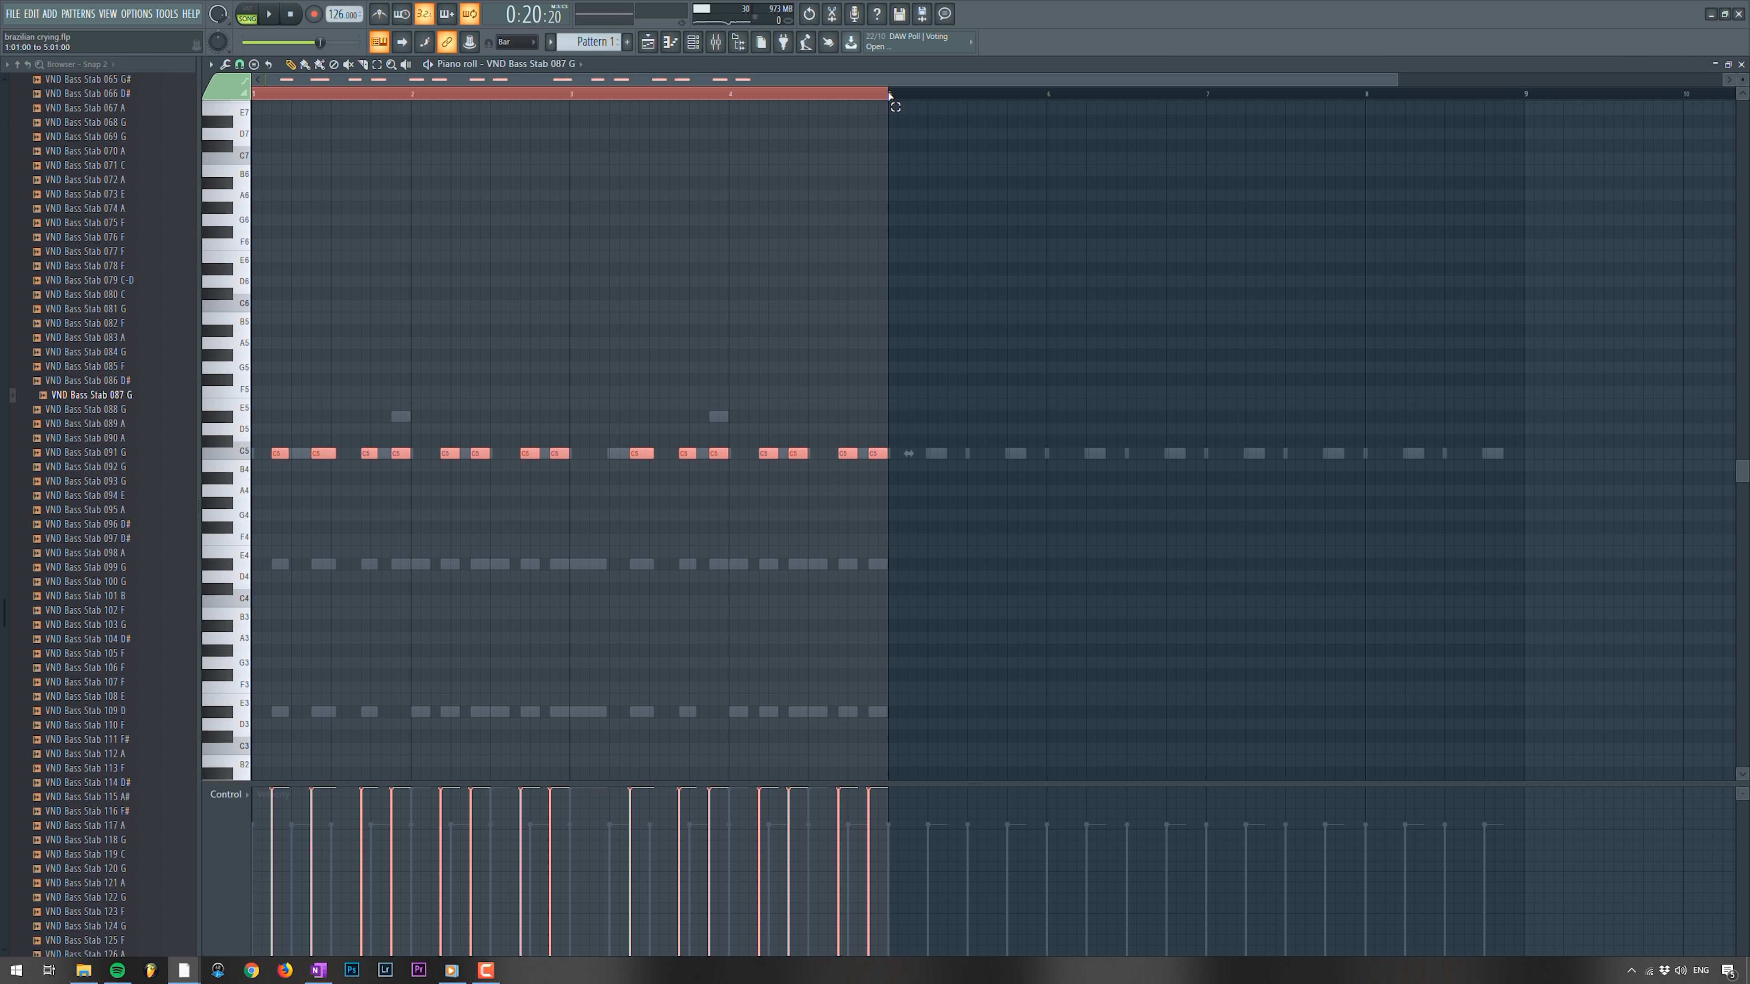
key("ctrl+b")
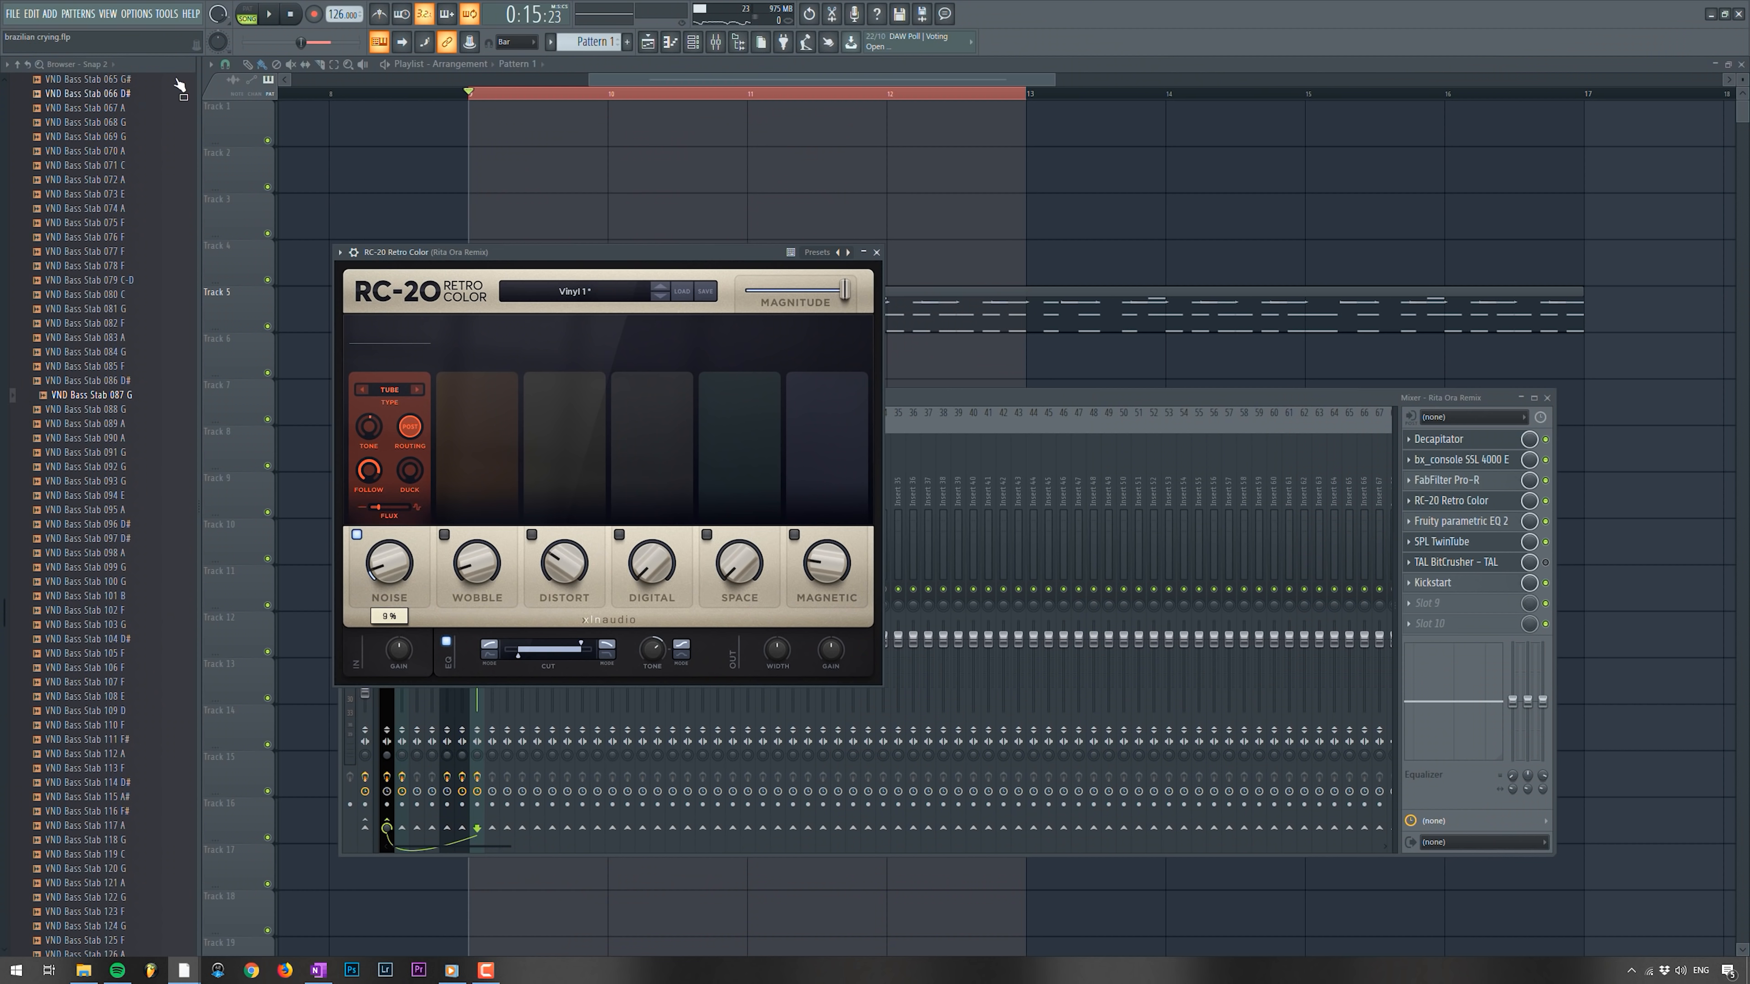
- Create an automation clip for the RC-20 Retro Color noise amount over playlist bars 9 to 12 and play it back
left_click(166, 13)
mouse_move(230, 183)
left_click(358, 237)
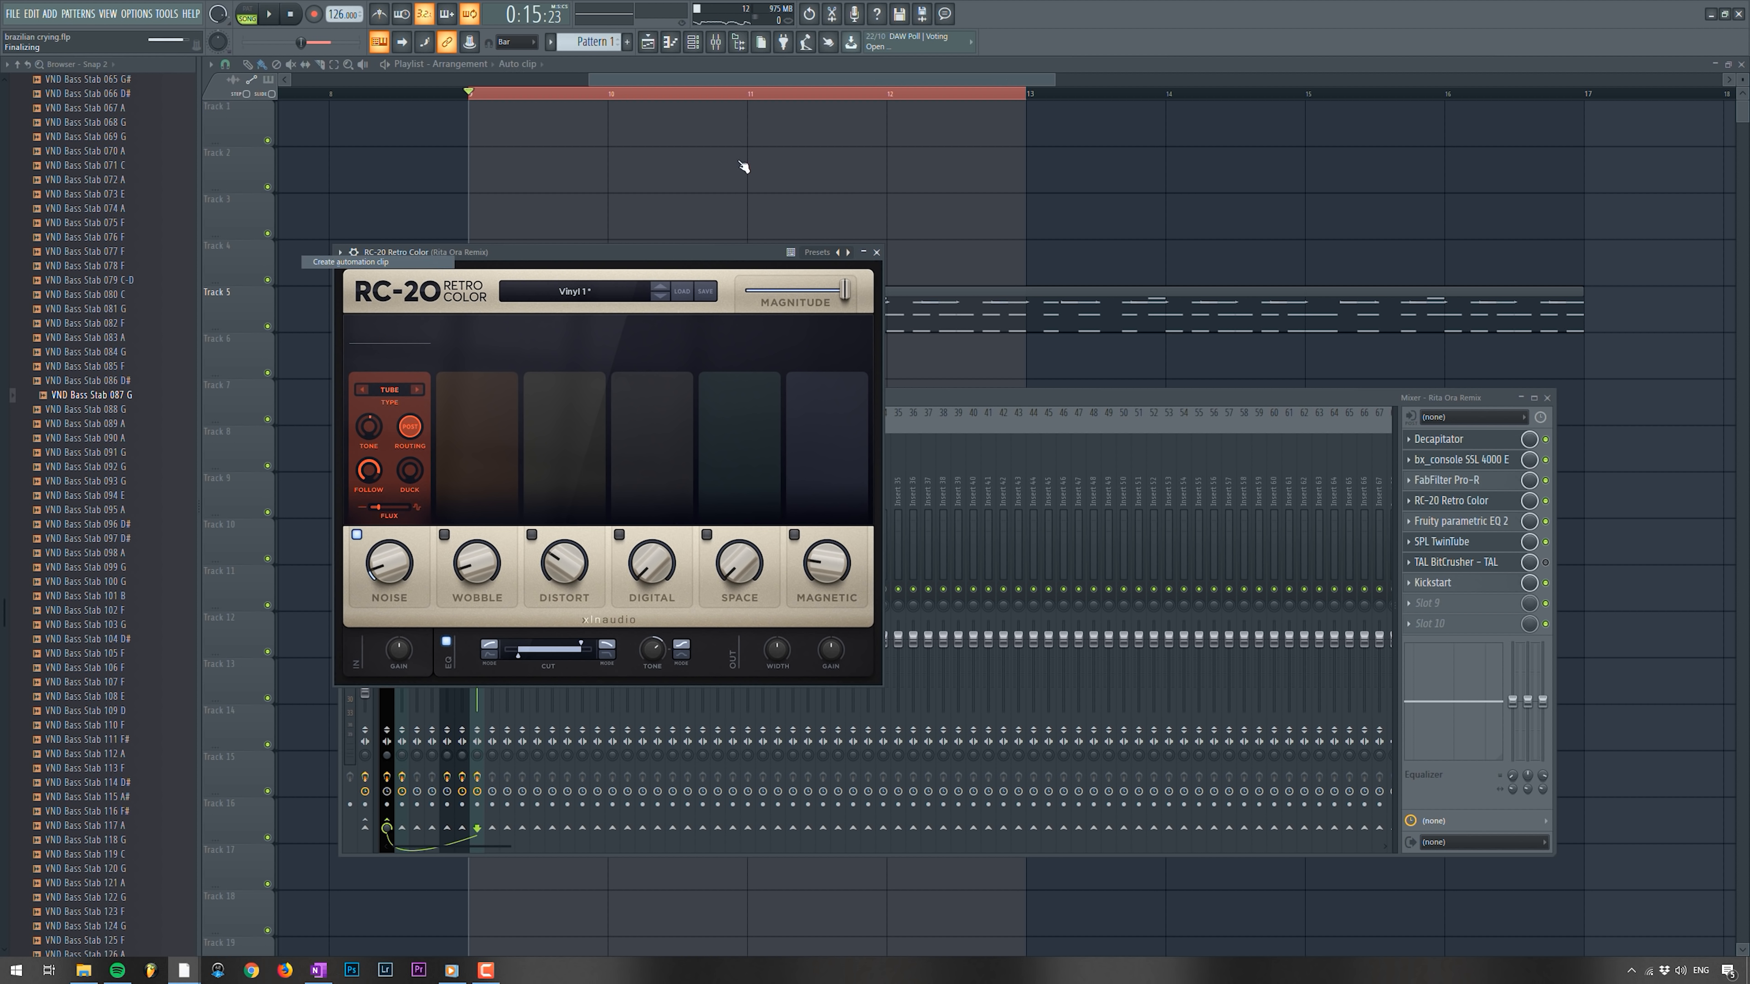
left_click(899, 84)
left_click(751, 93)
key("space")
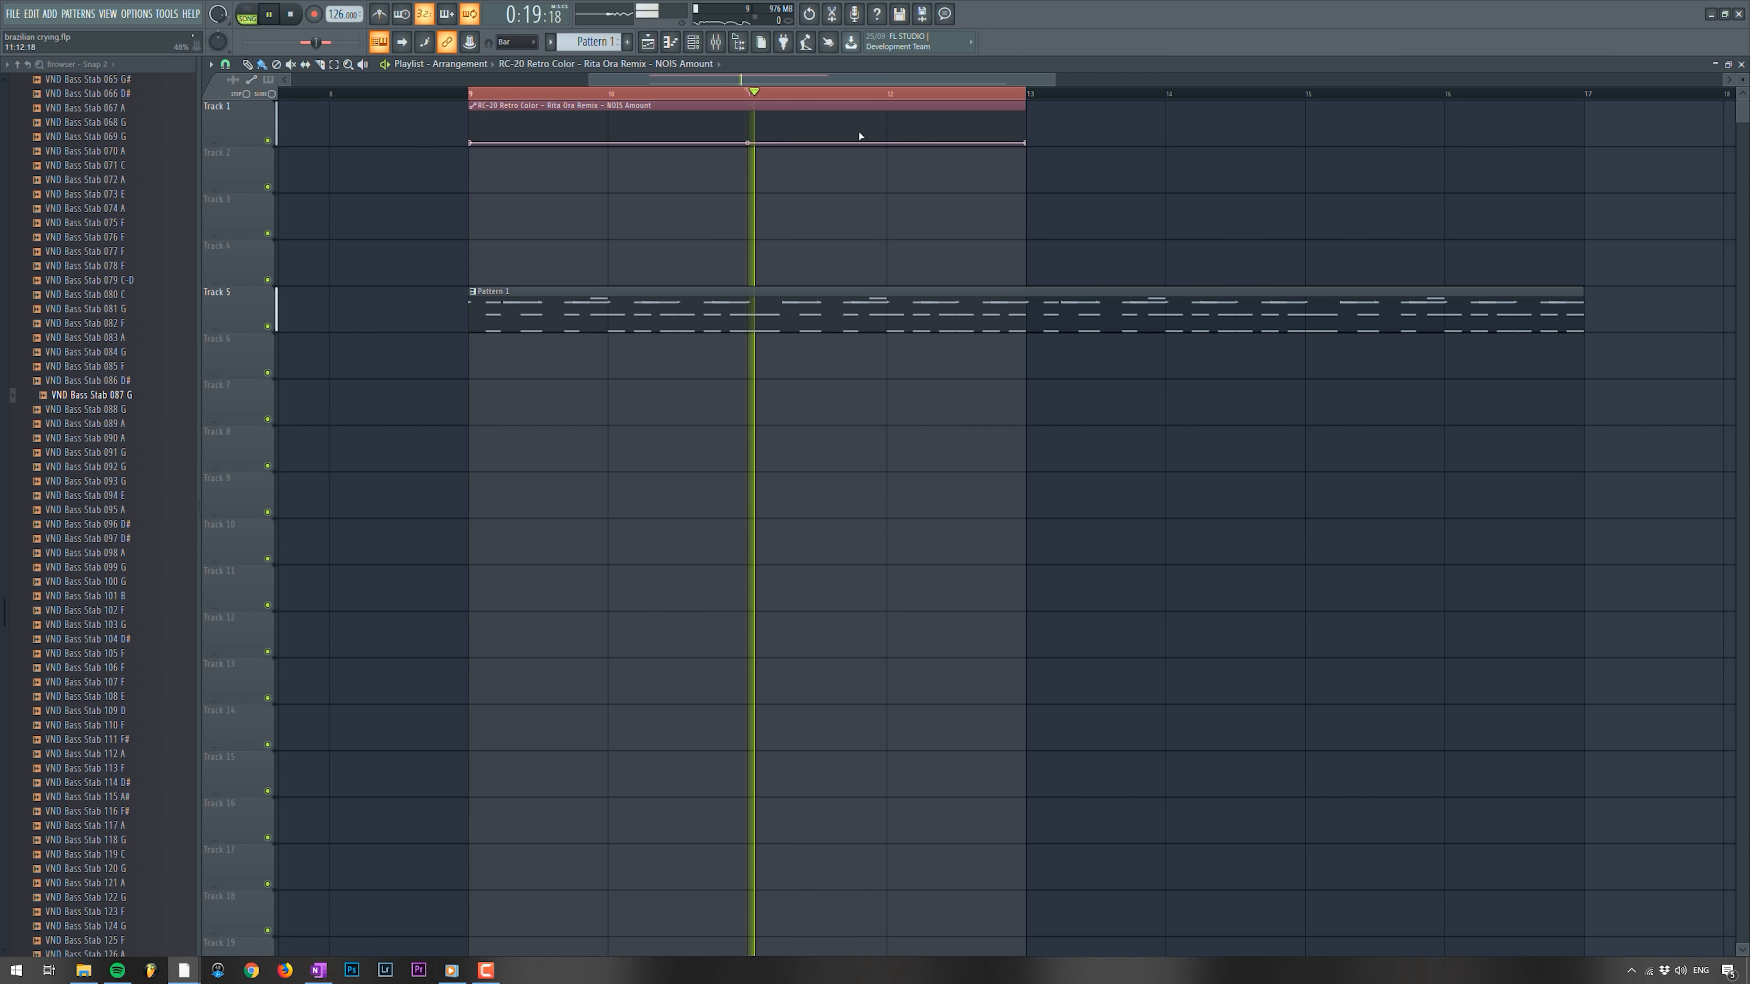
- Shape the RC-20 noise automation into a gently rising curve, duplicate the clip for bars 13 to 16 and listen to it
right_click(1003, 130)
left_click_drag(749, 137, 749, 142)
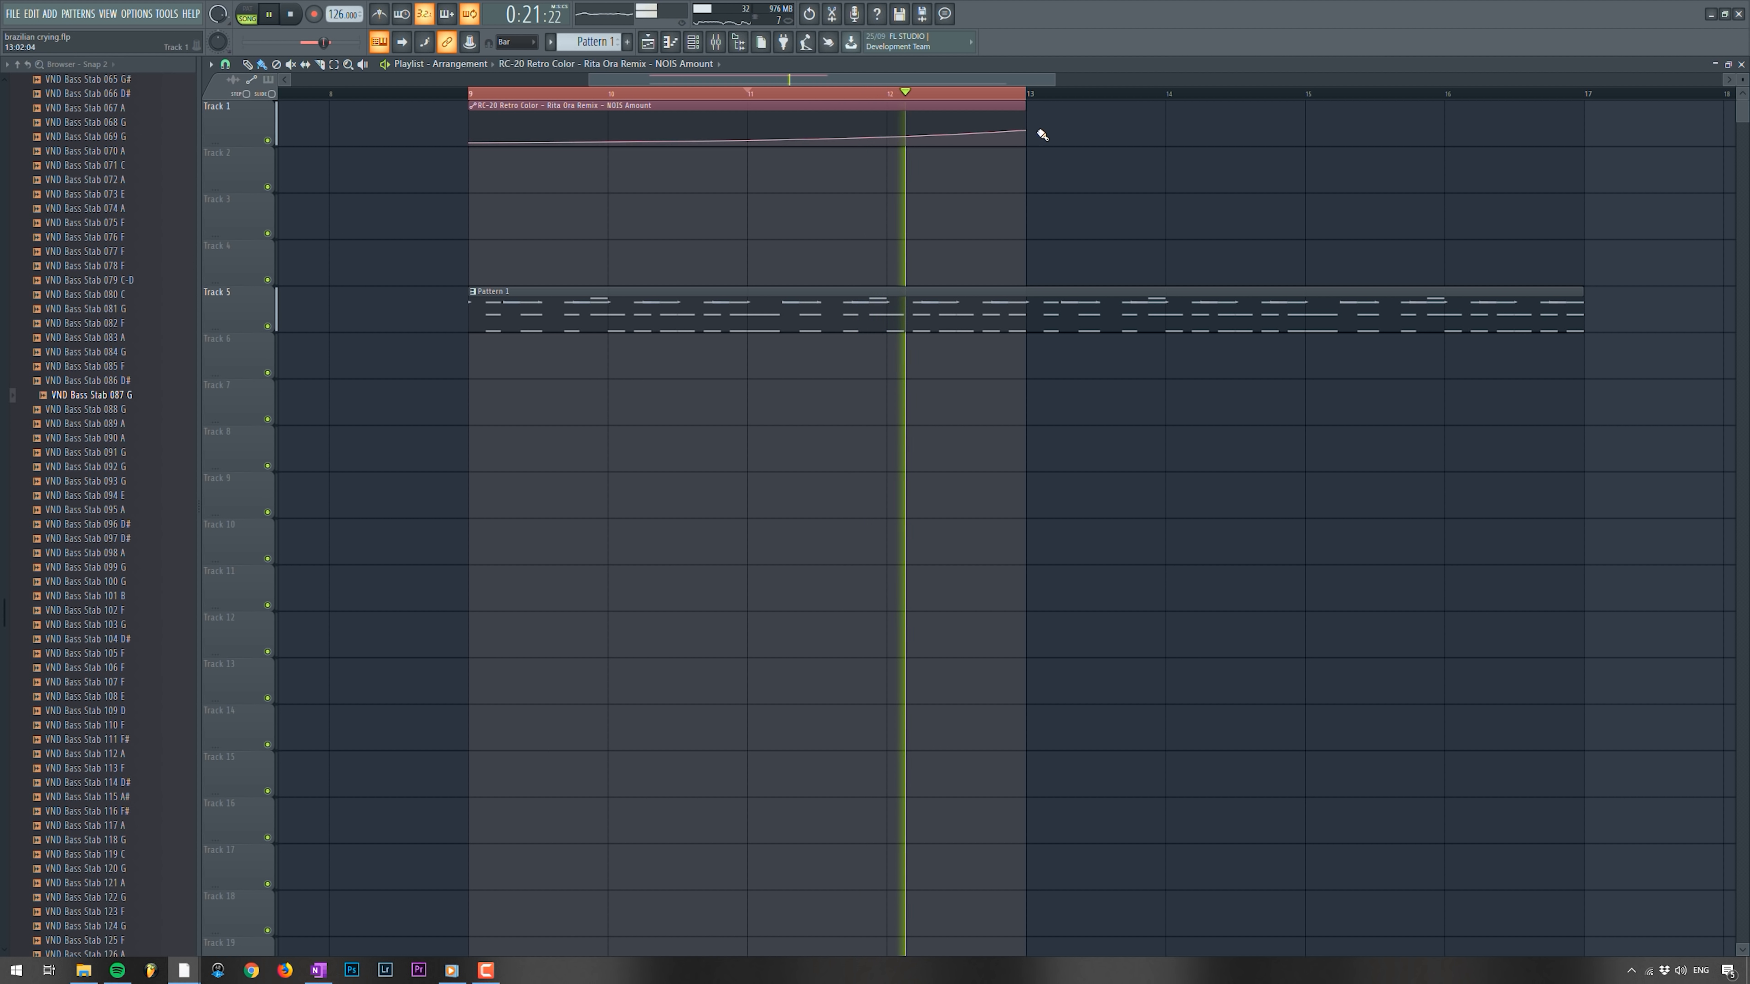
key("ctrl+b")
key("space")
key("space")
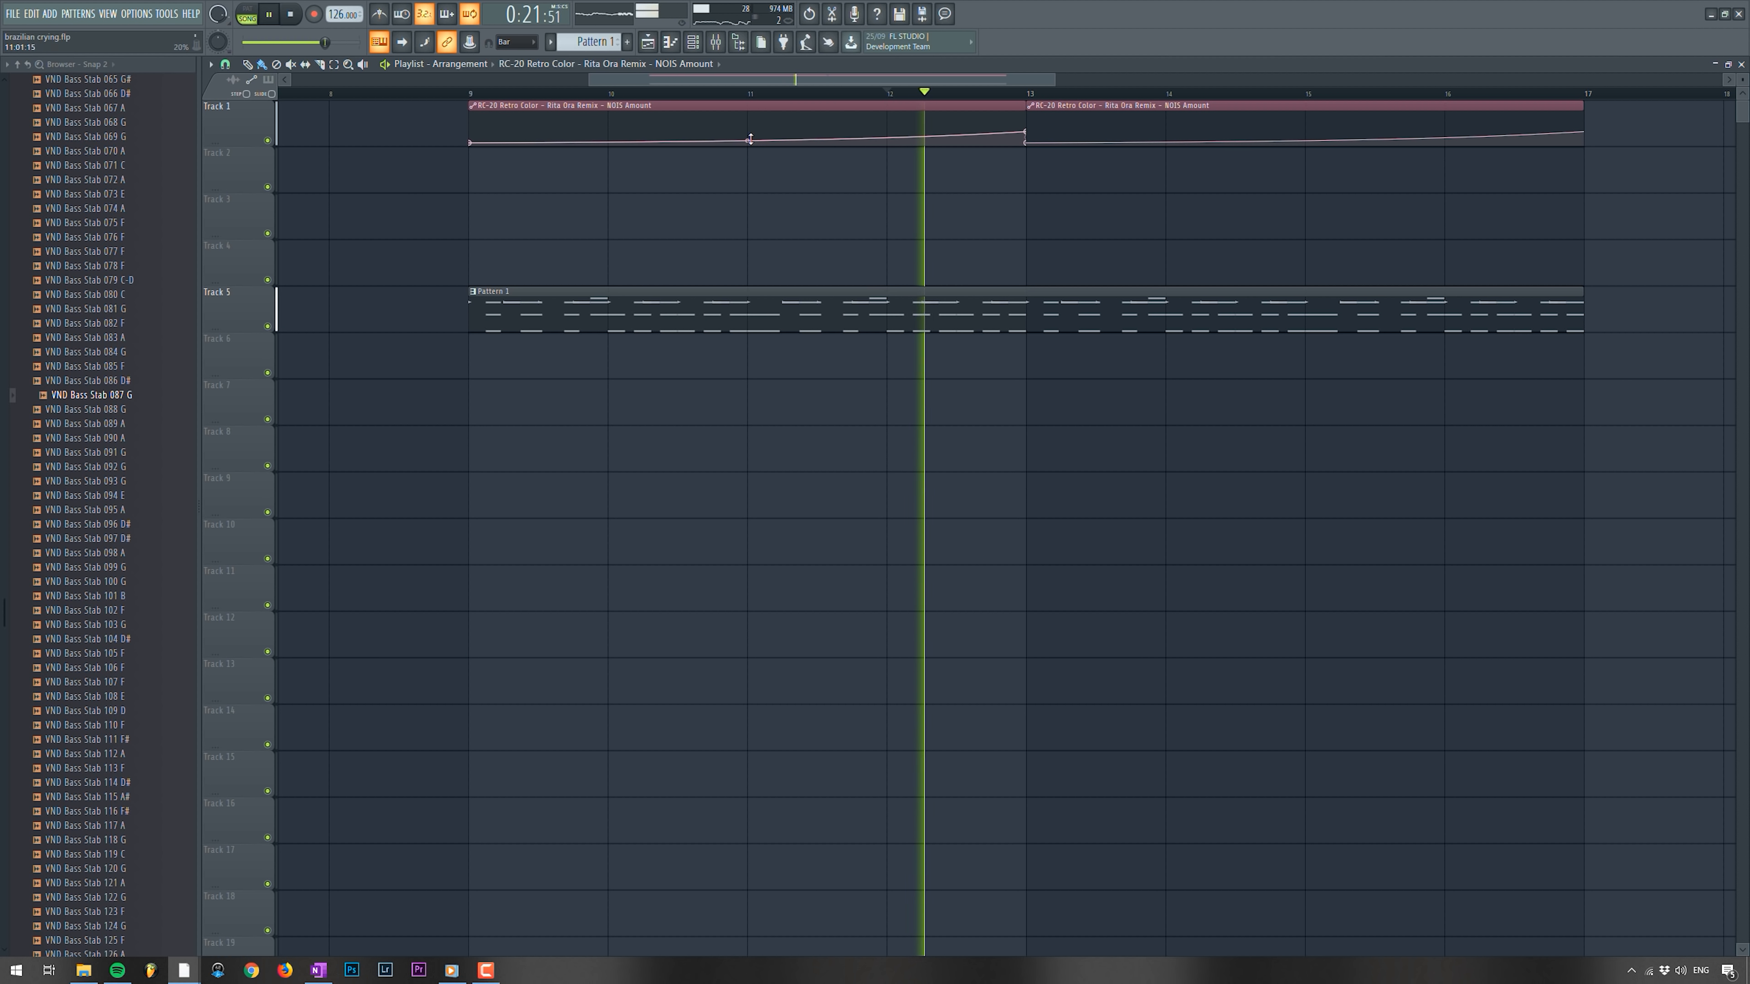
key("space")
key("space")
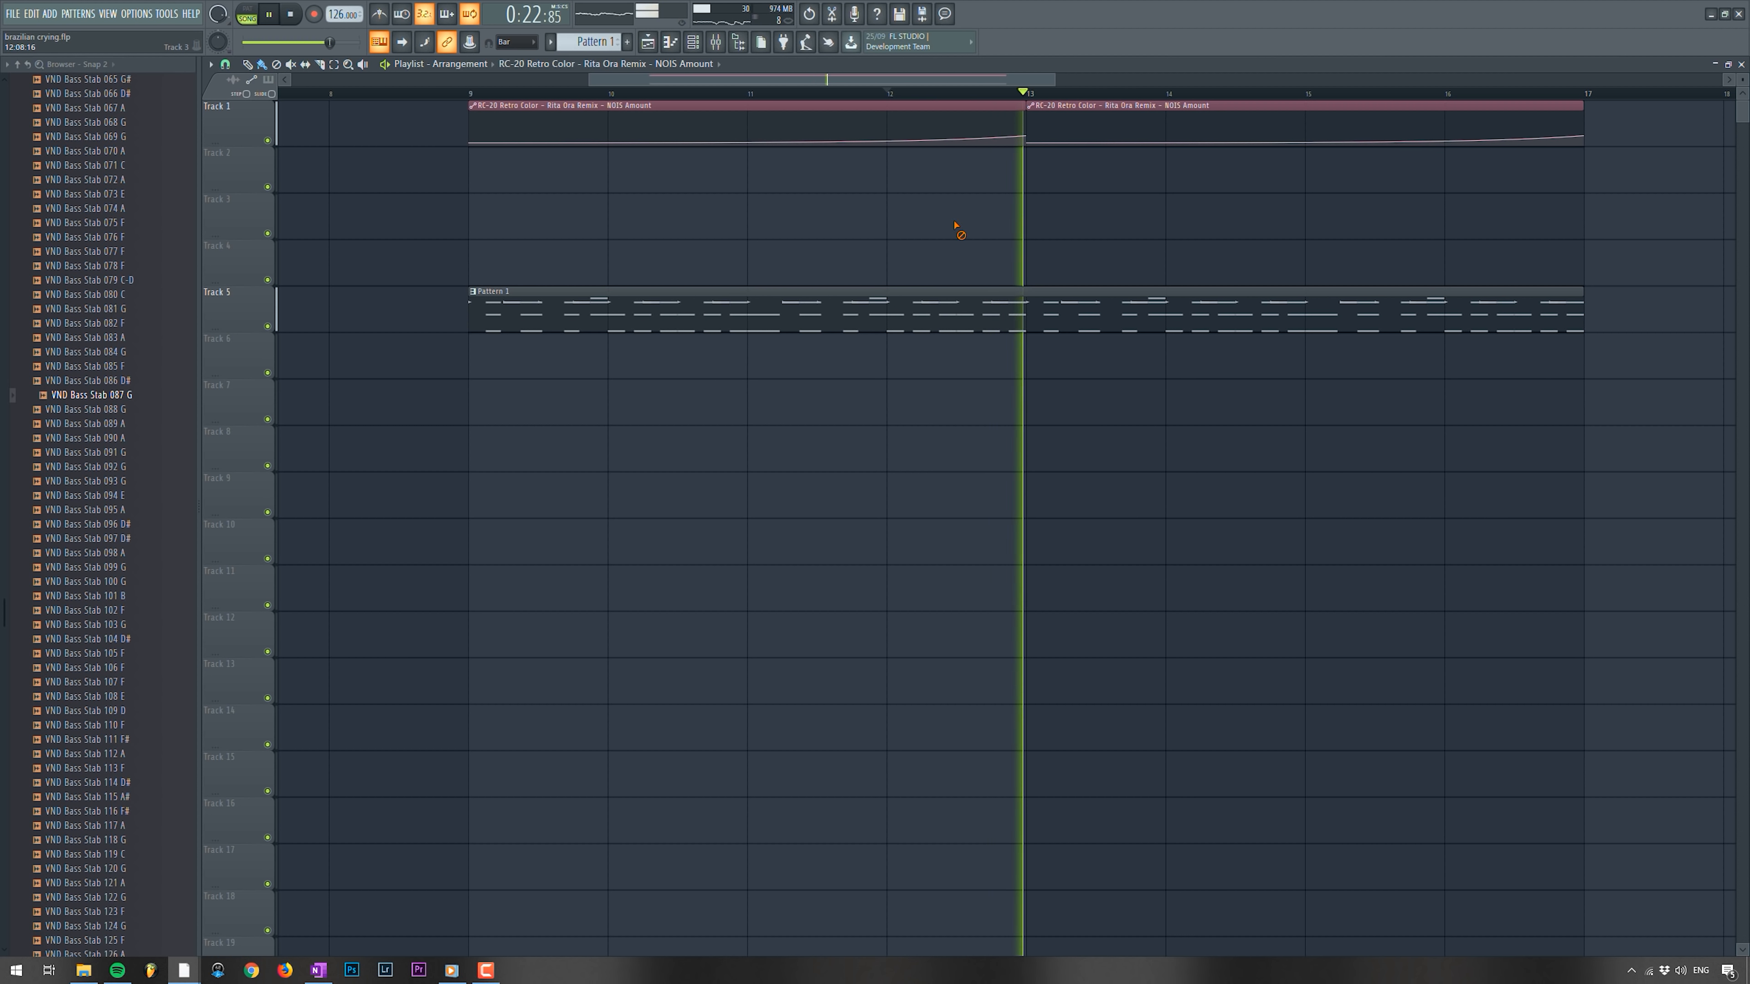
key("space")
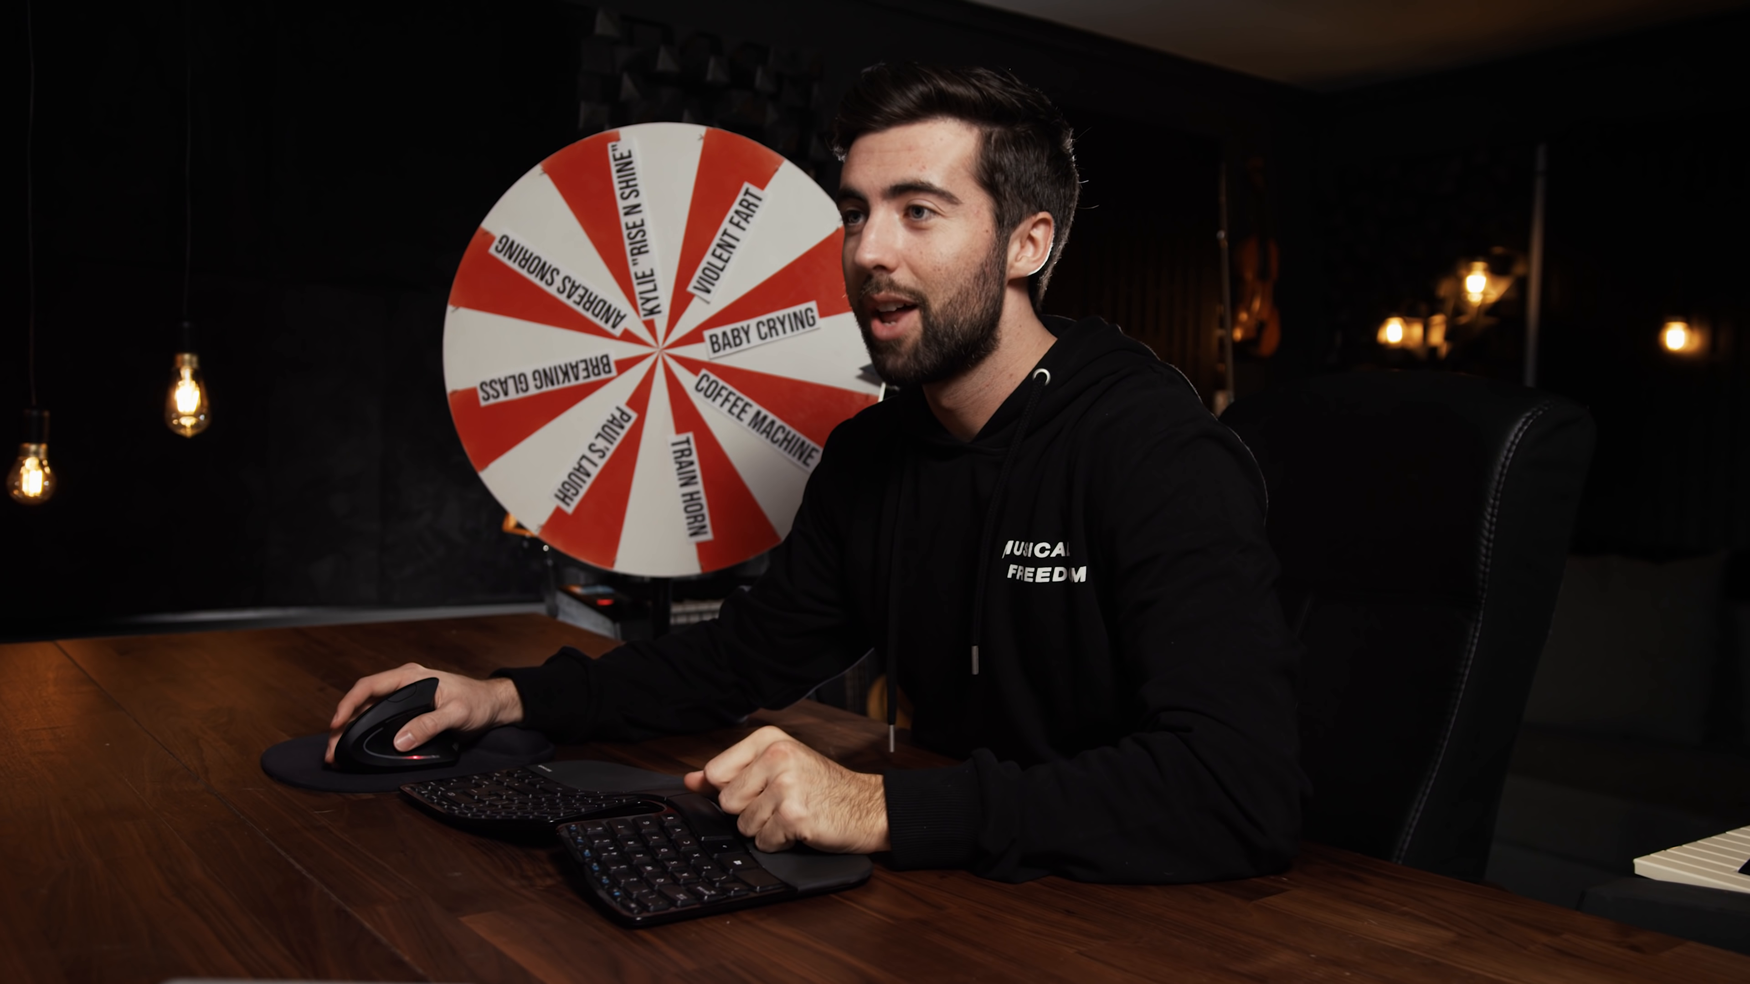
- Place the ADEN_Percs_TiestoRemix_01_126BPM sample on playlist track 11, leading into bar 9
left_click(125, 609)
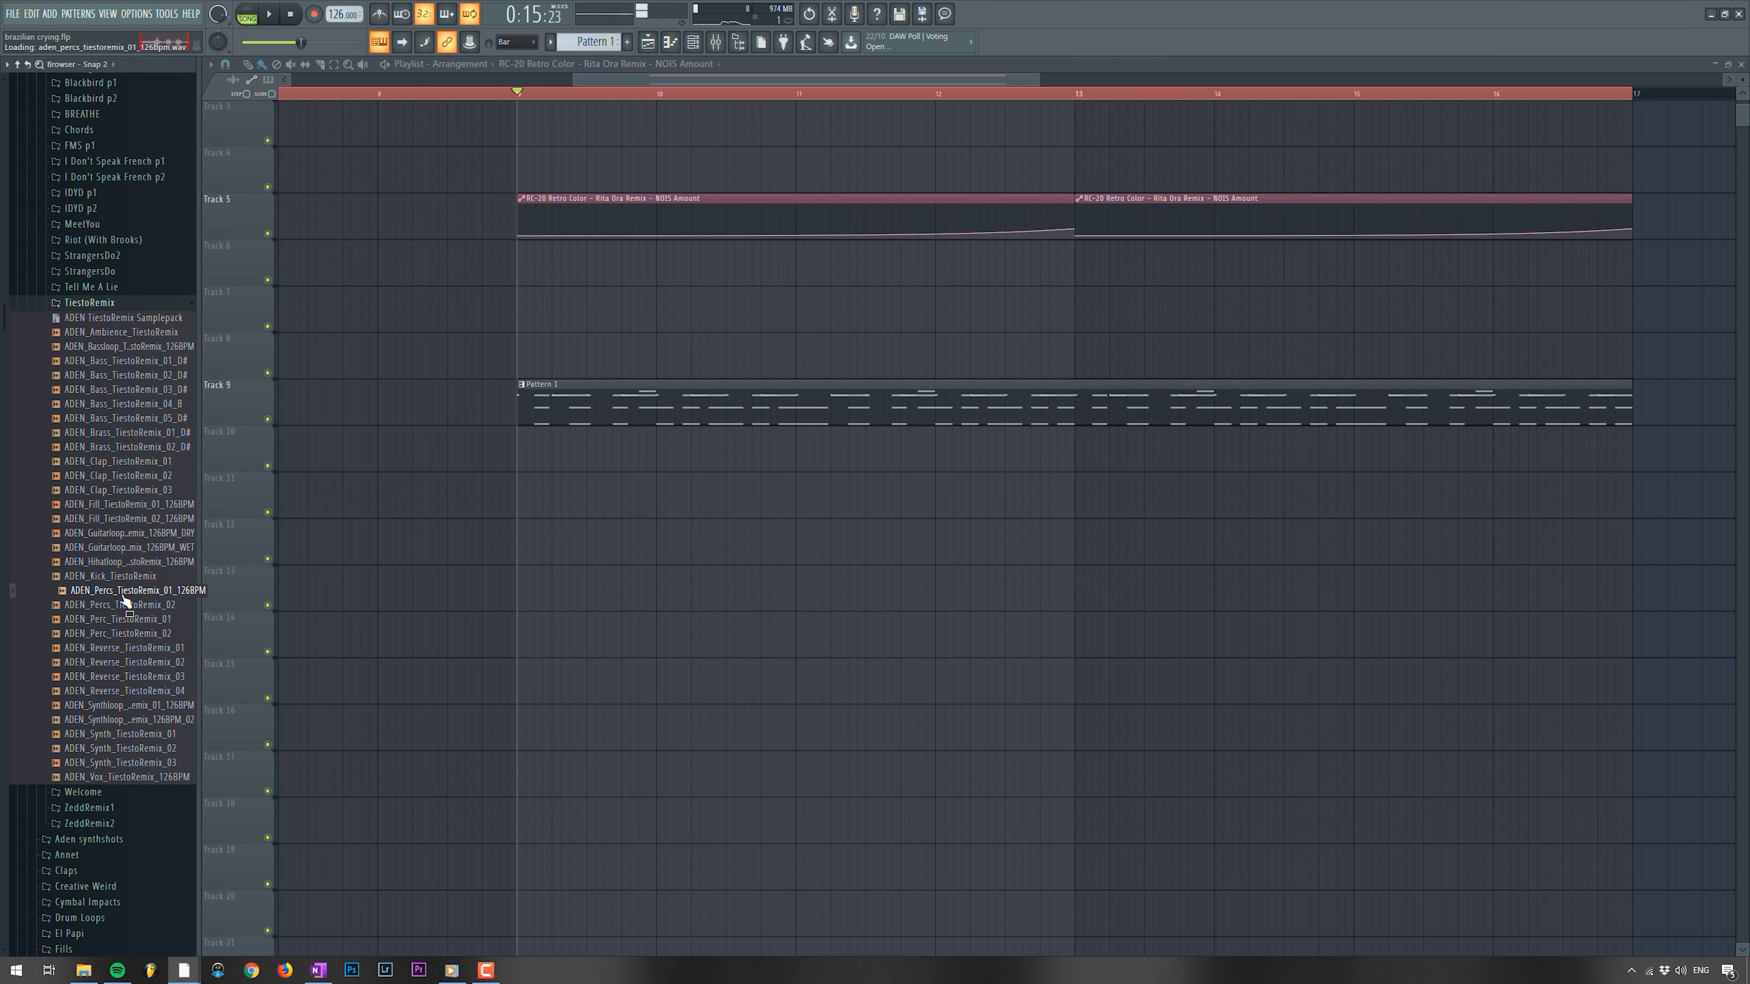
left_click_drag(287, 557, 449, 487)
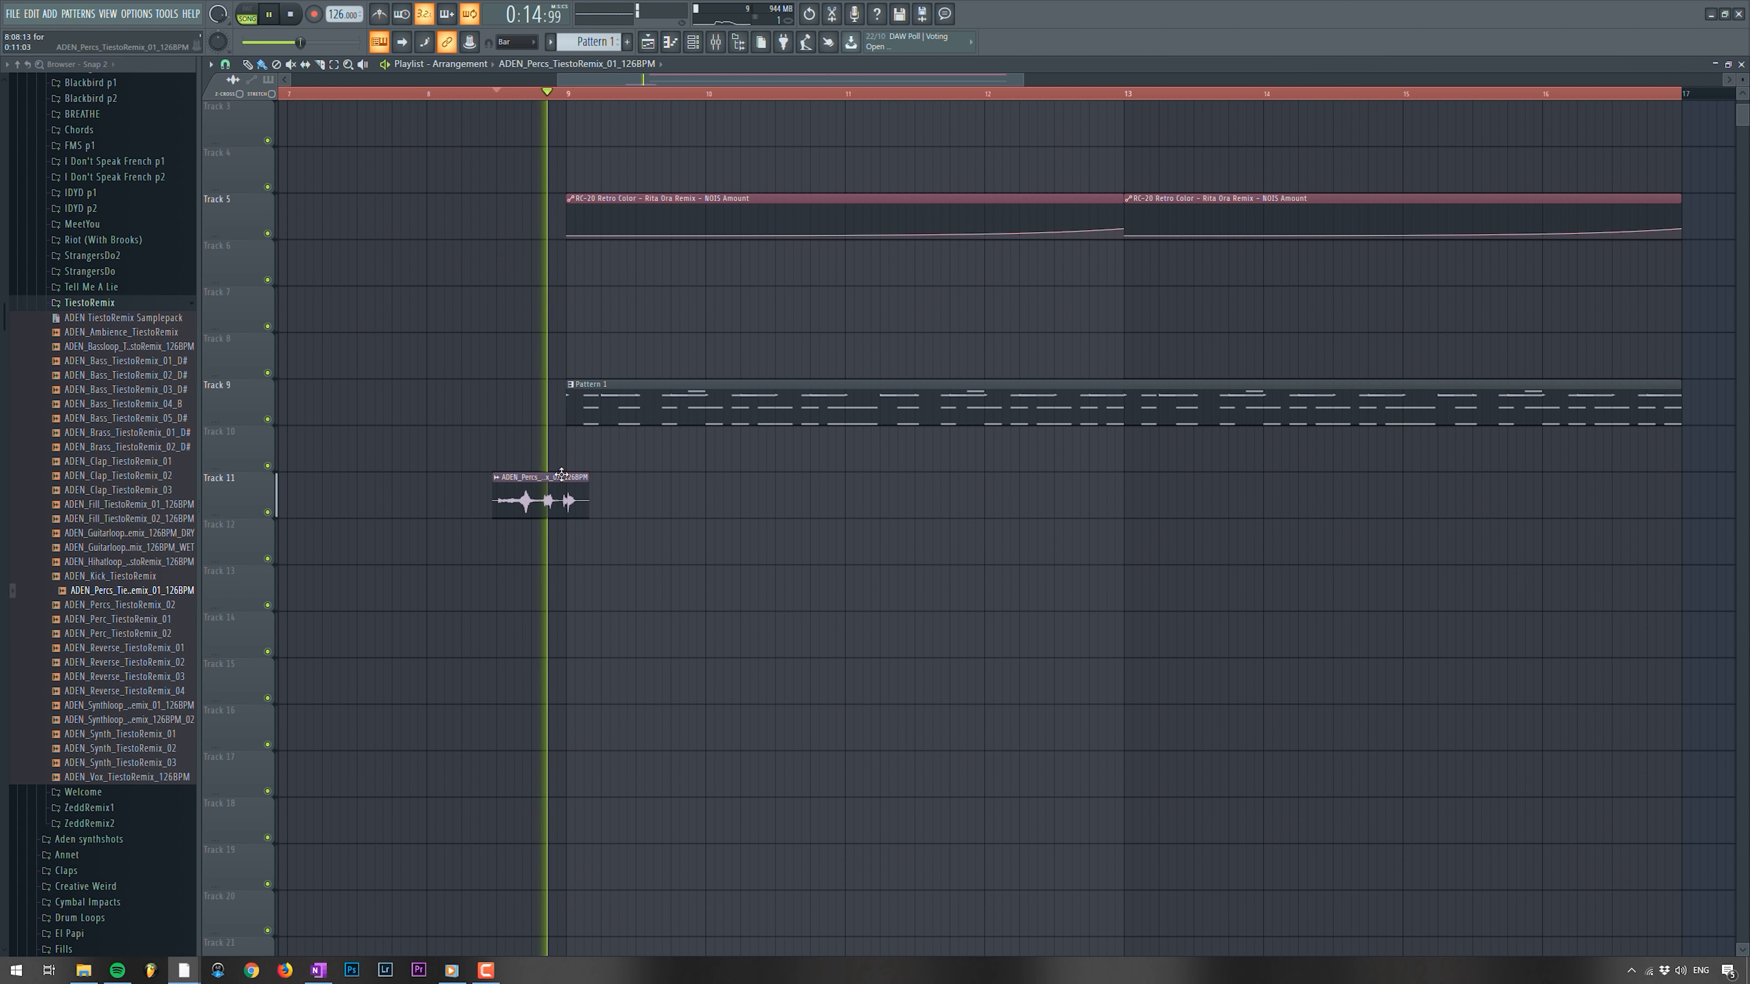
- Place the Growlthing bass sample on playlist track 12 at bar 9
scroll(544, 517, "up", 2)
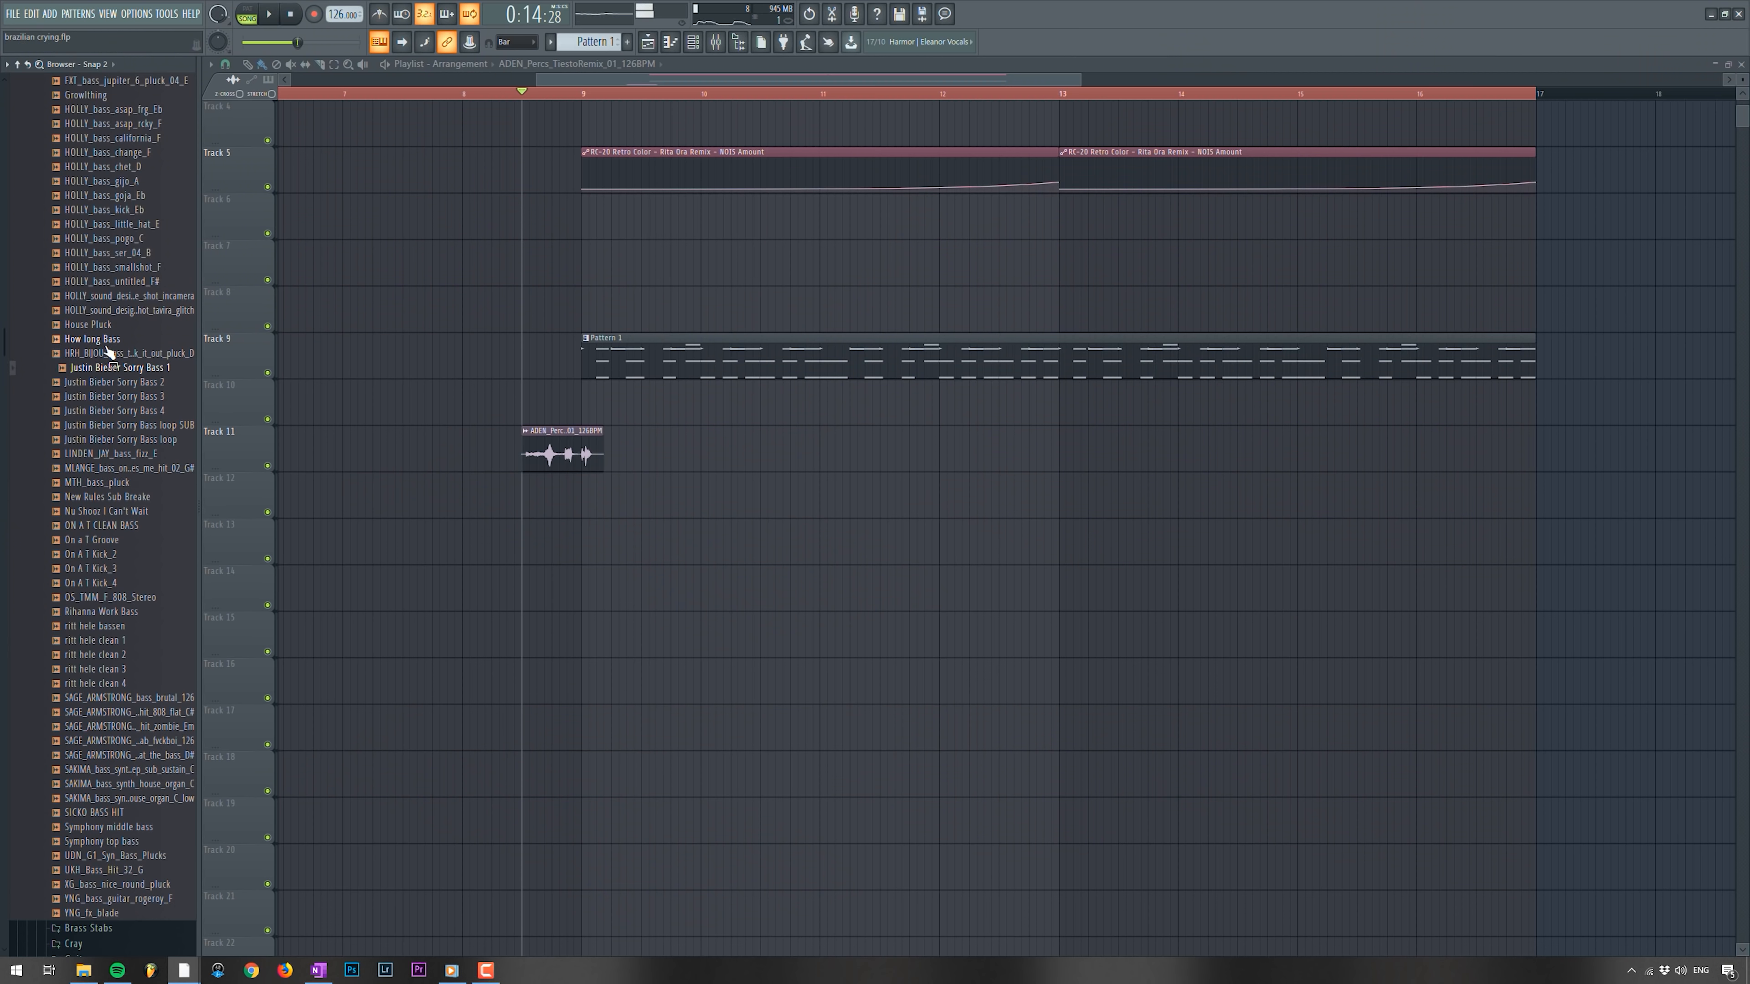
scroll(109, 350, "up", 6)
left_click_drag(106, 358, 654, 502)
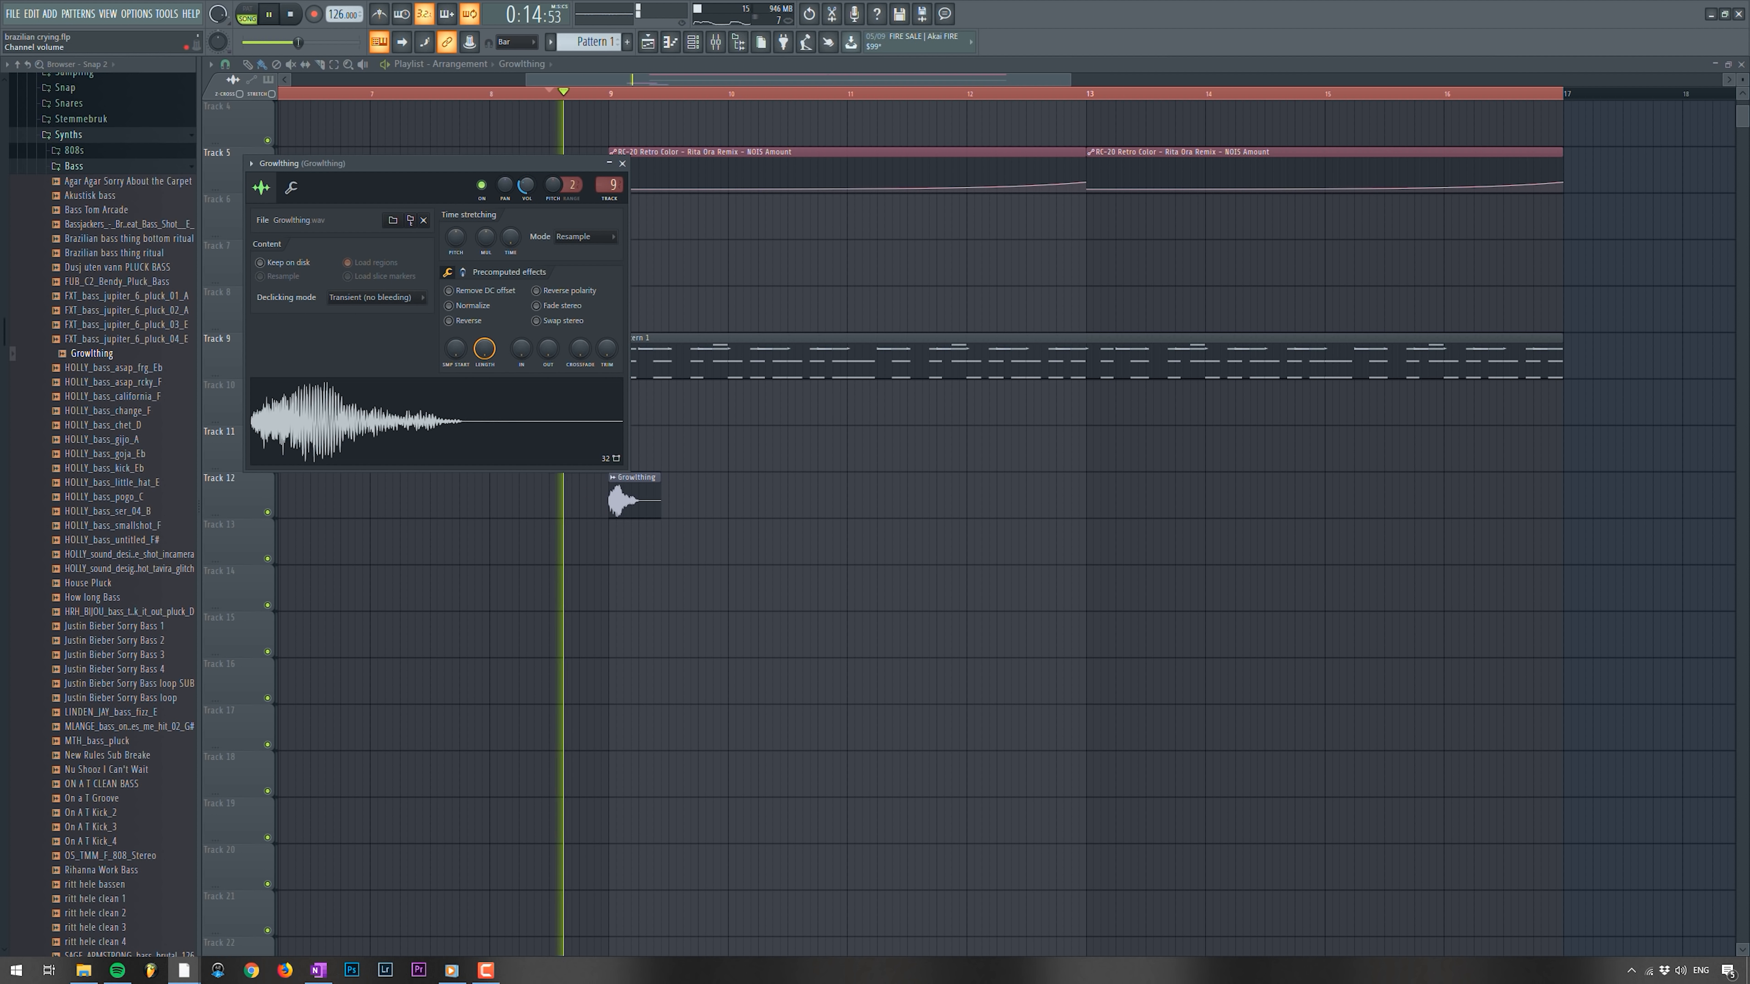
- Close the Growlthing sample settings and place the Dist Noise sample below the bass clip around bar 9
left_click(622, 164)
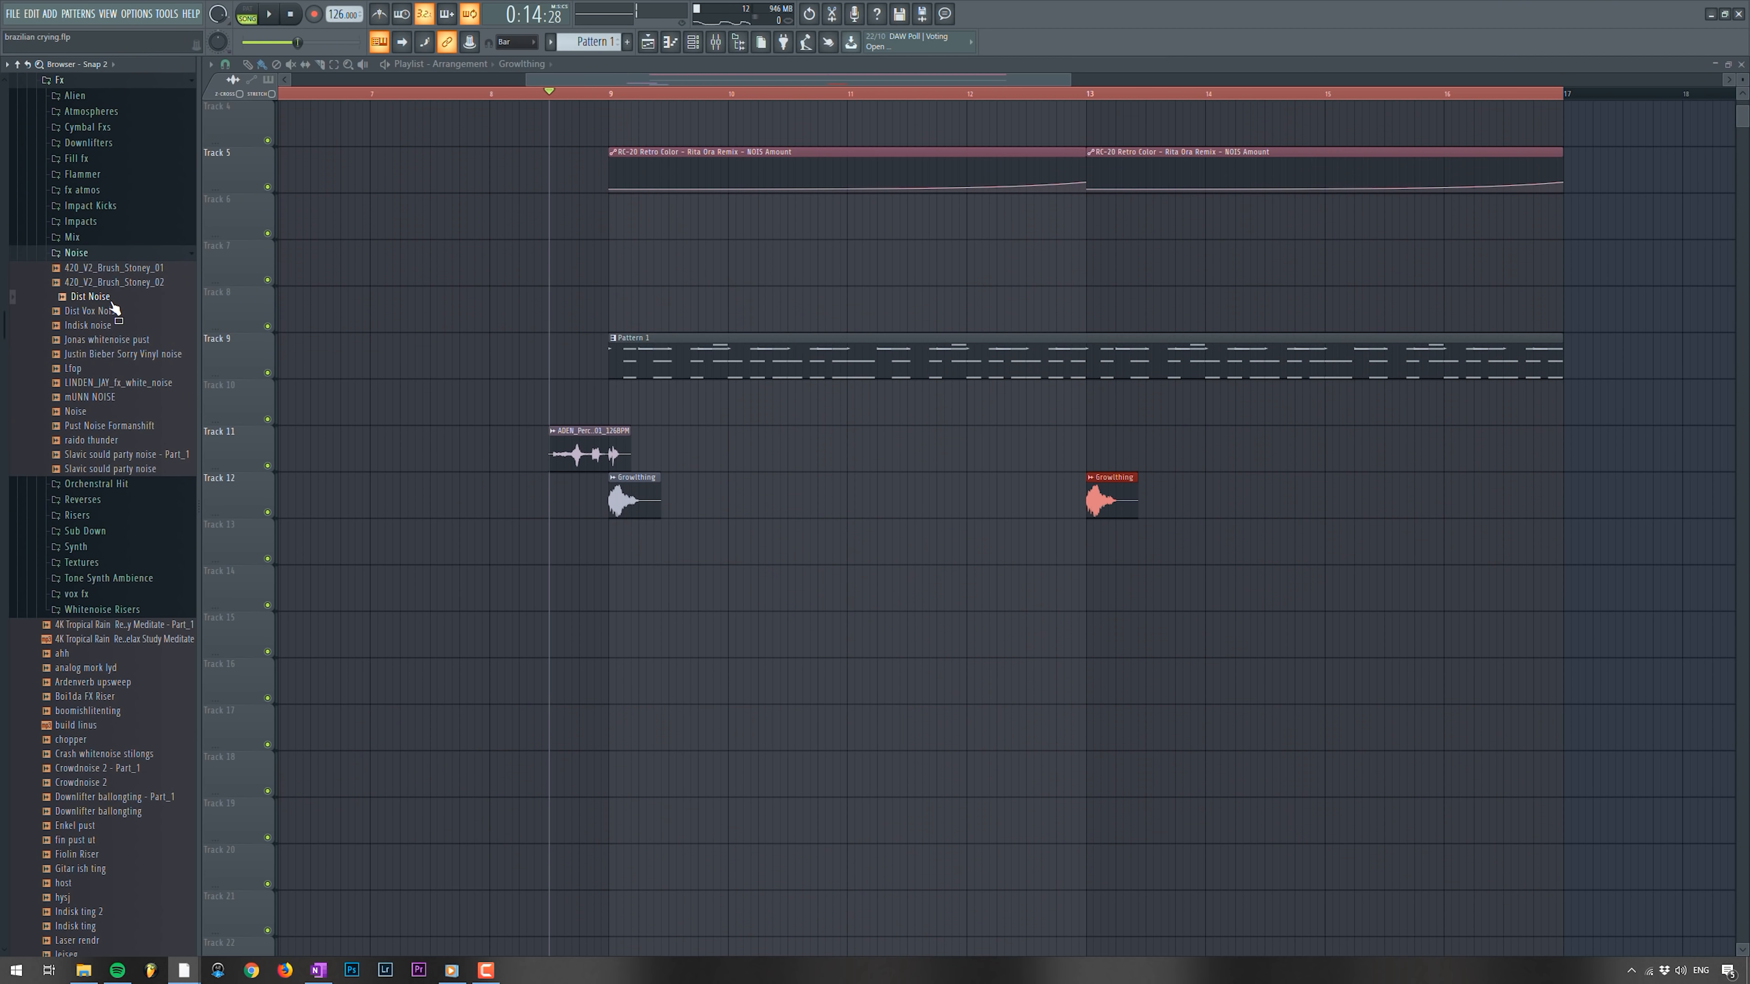
left_click_drag(114, 308, 663, 587)
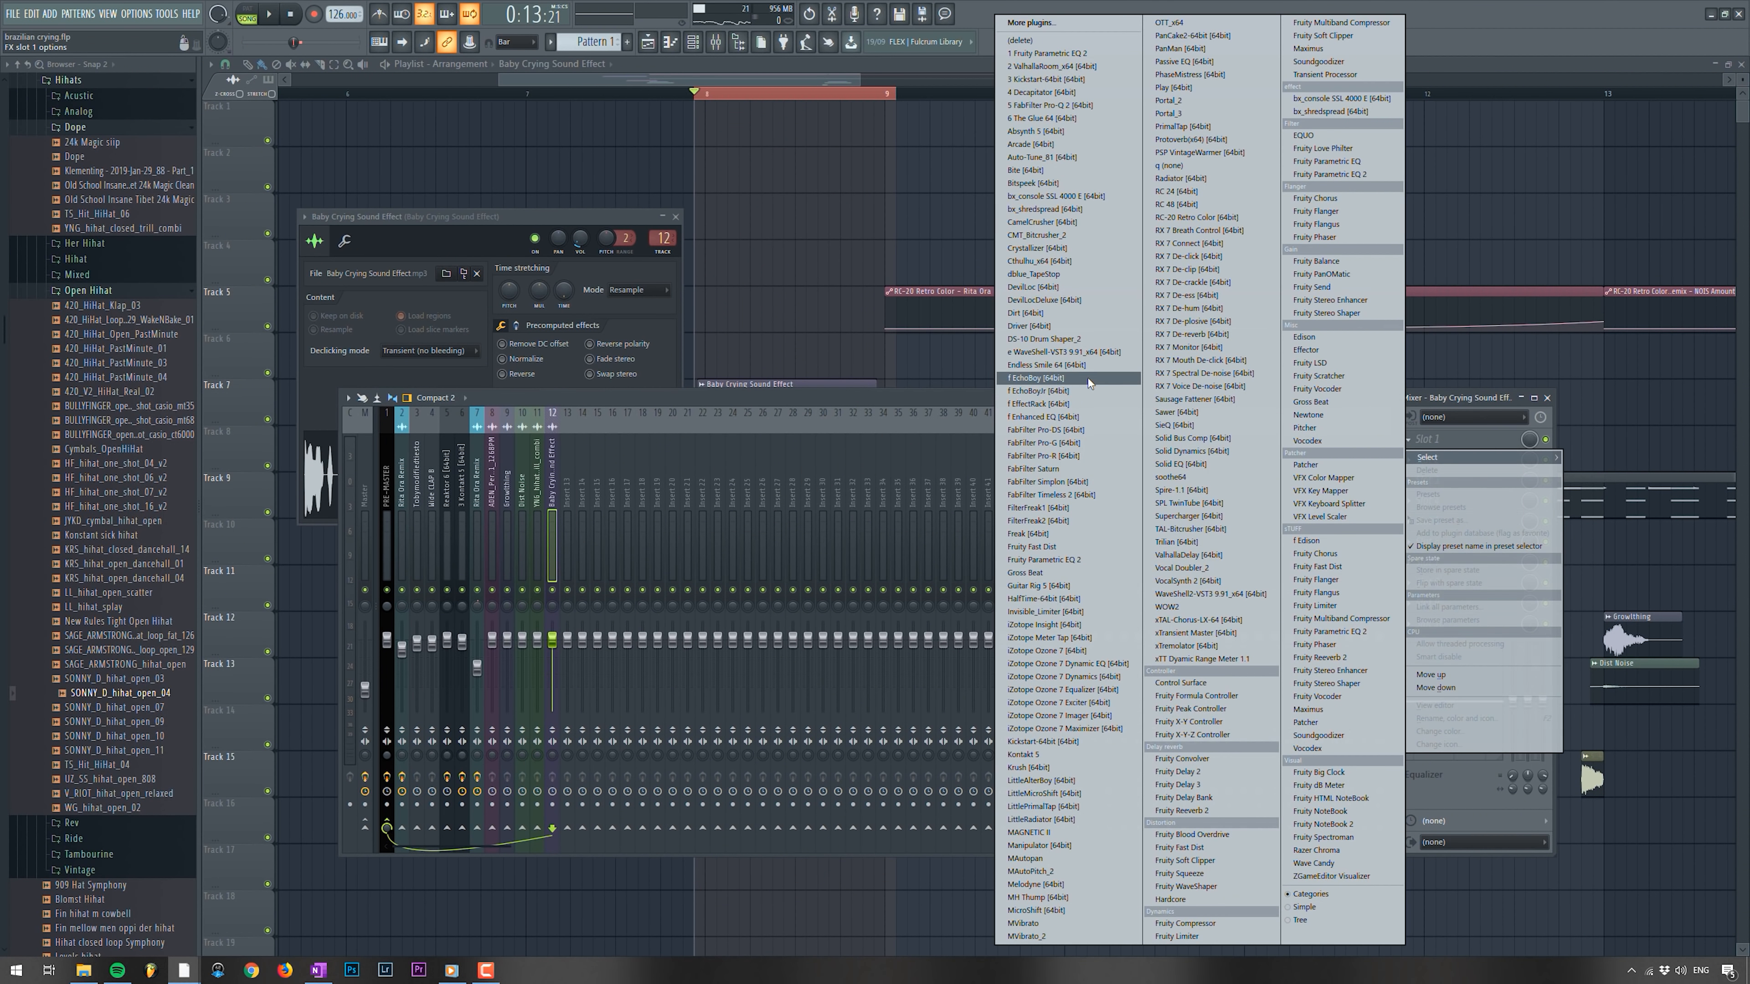
- Load EchoBoy on the Baby Crying Sound Effect mixer track with the preset "Fin for å gjøre vokaler større ish"
left_click(1089, 380)
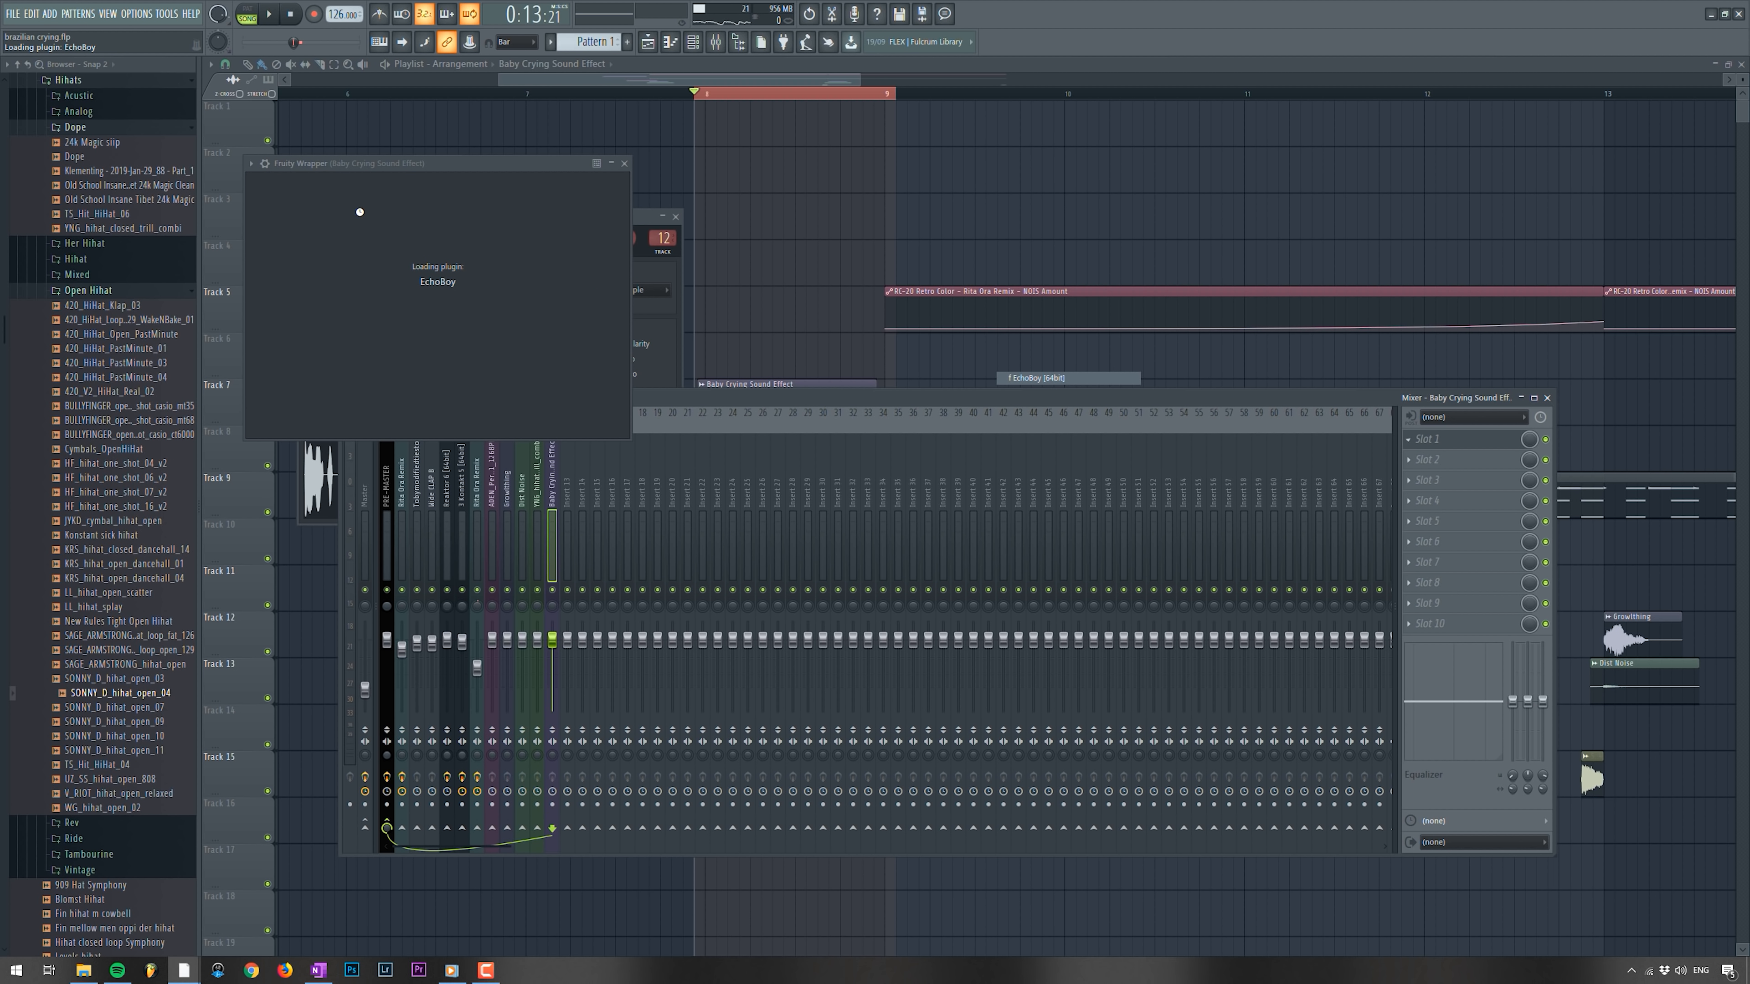
left_click(713, 163)
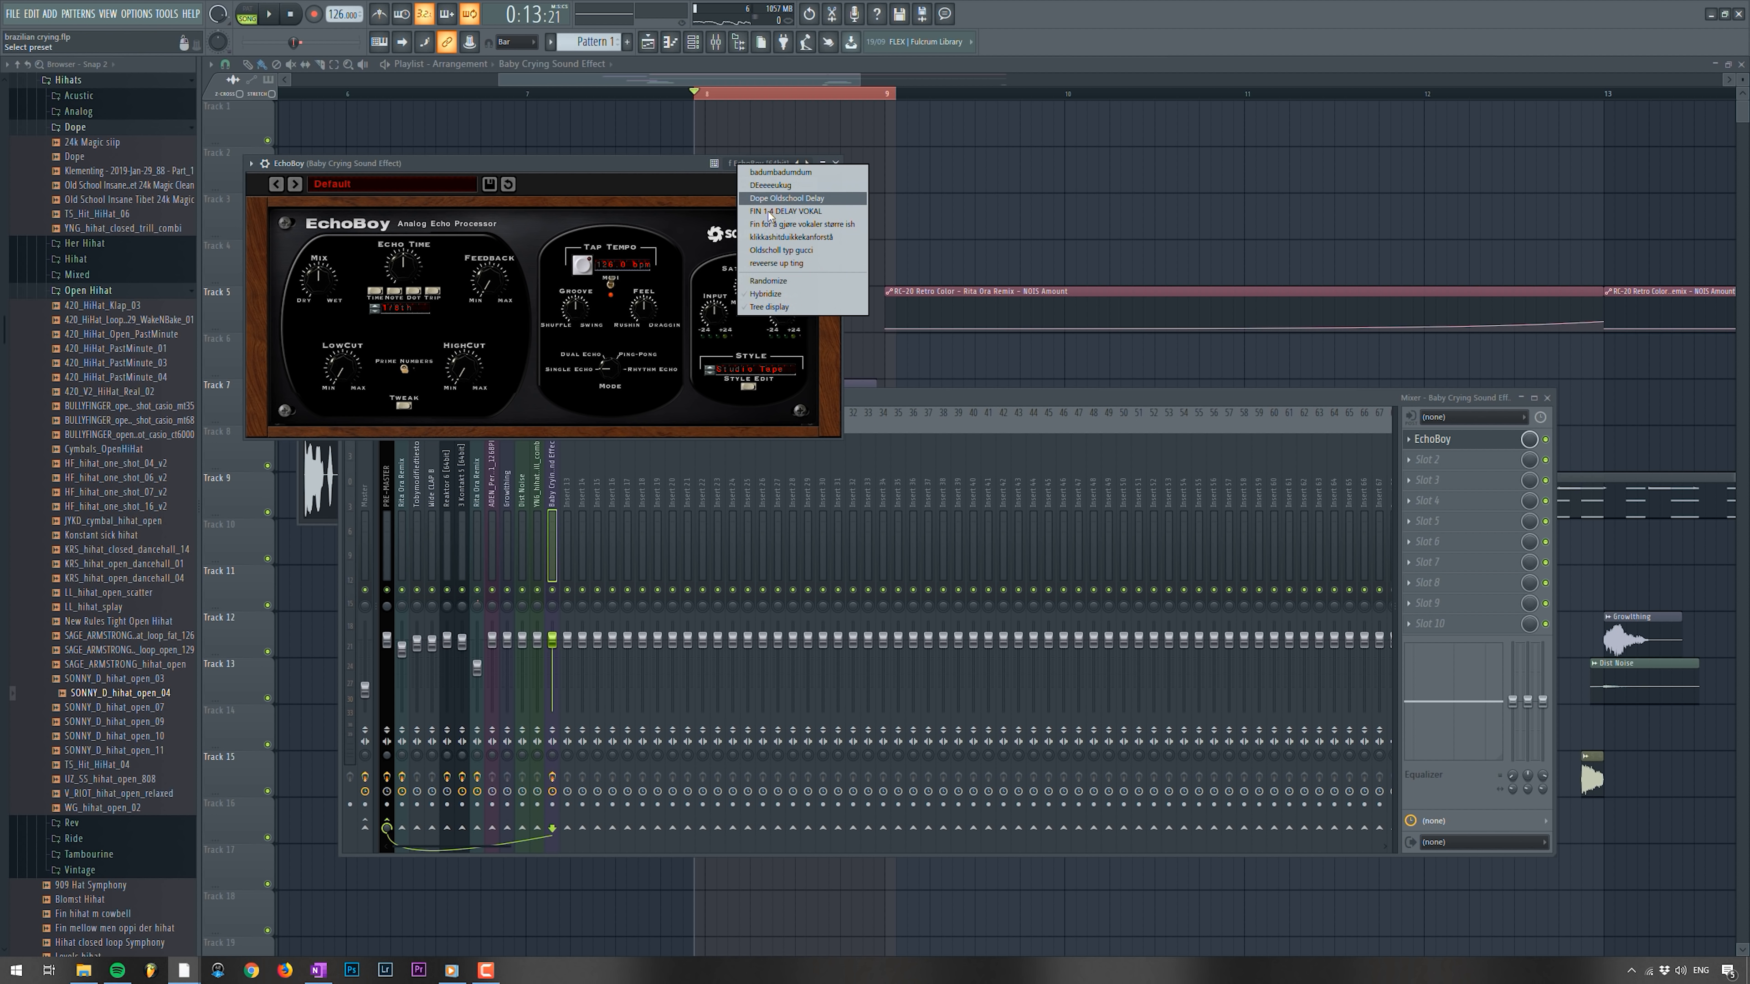
left_click(802, 224)
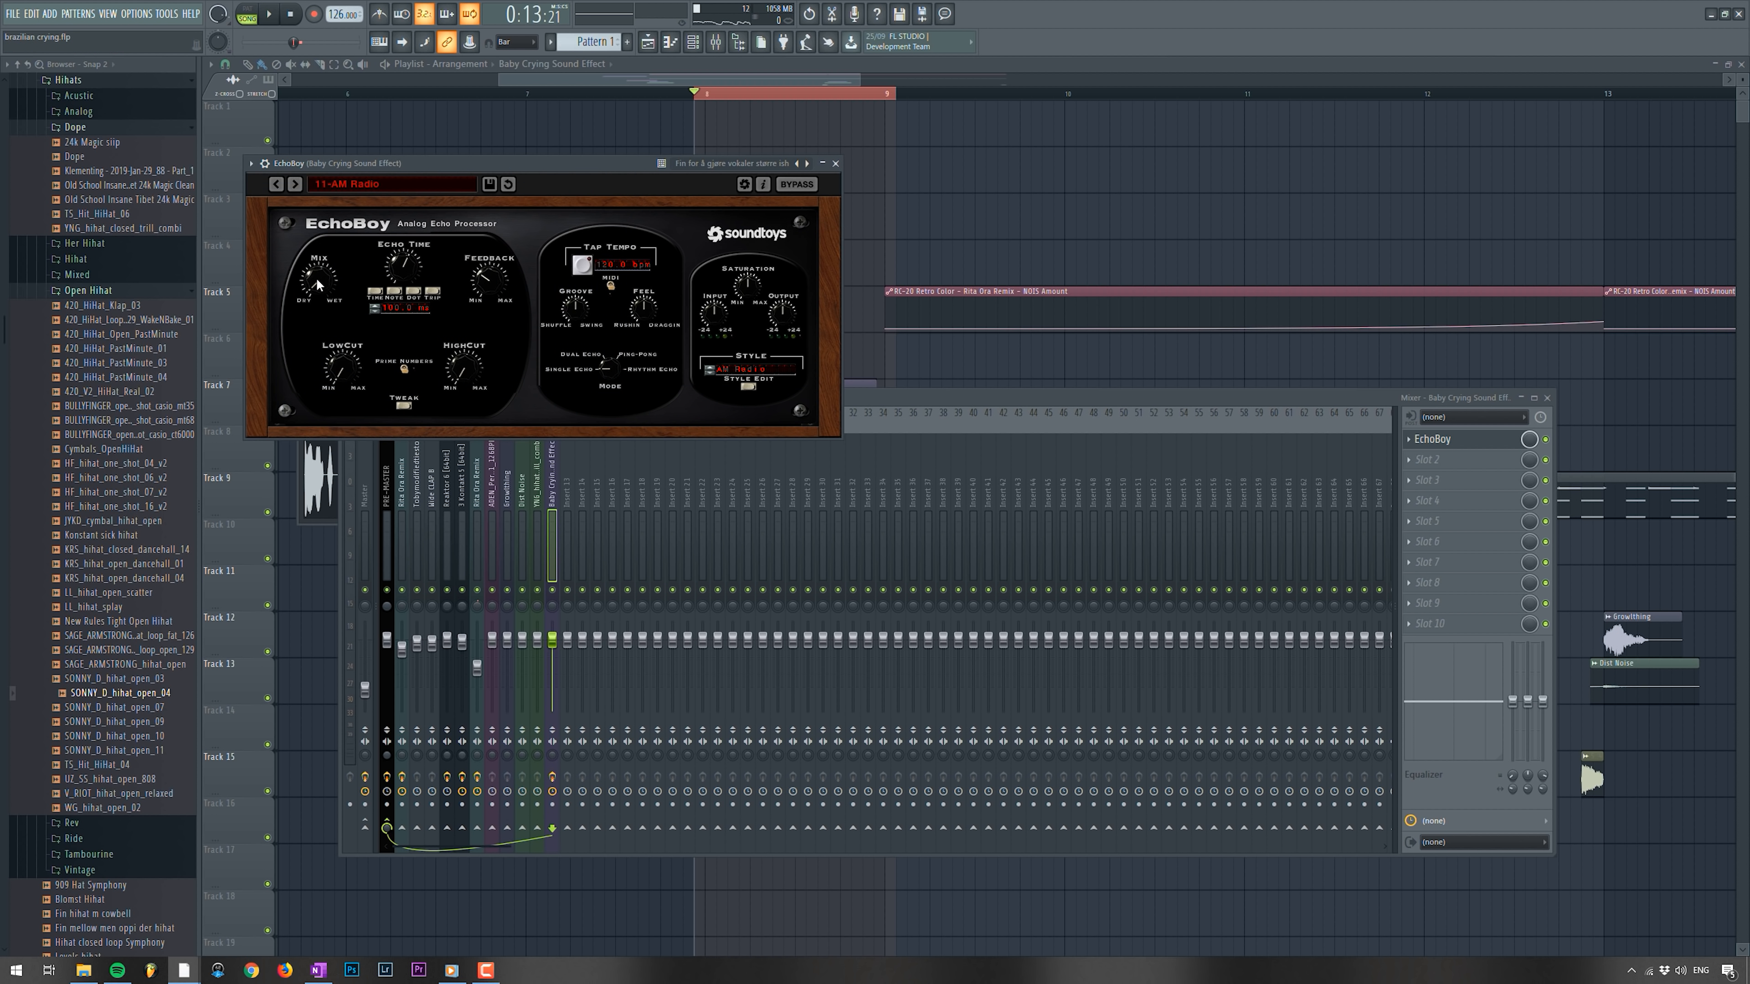
- Create an automation clip for EchoBoy's mix on the crying effect, shape it to peak just before bar 9 and play it back
left_click(163, 16)
mouse_move(251, 189)
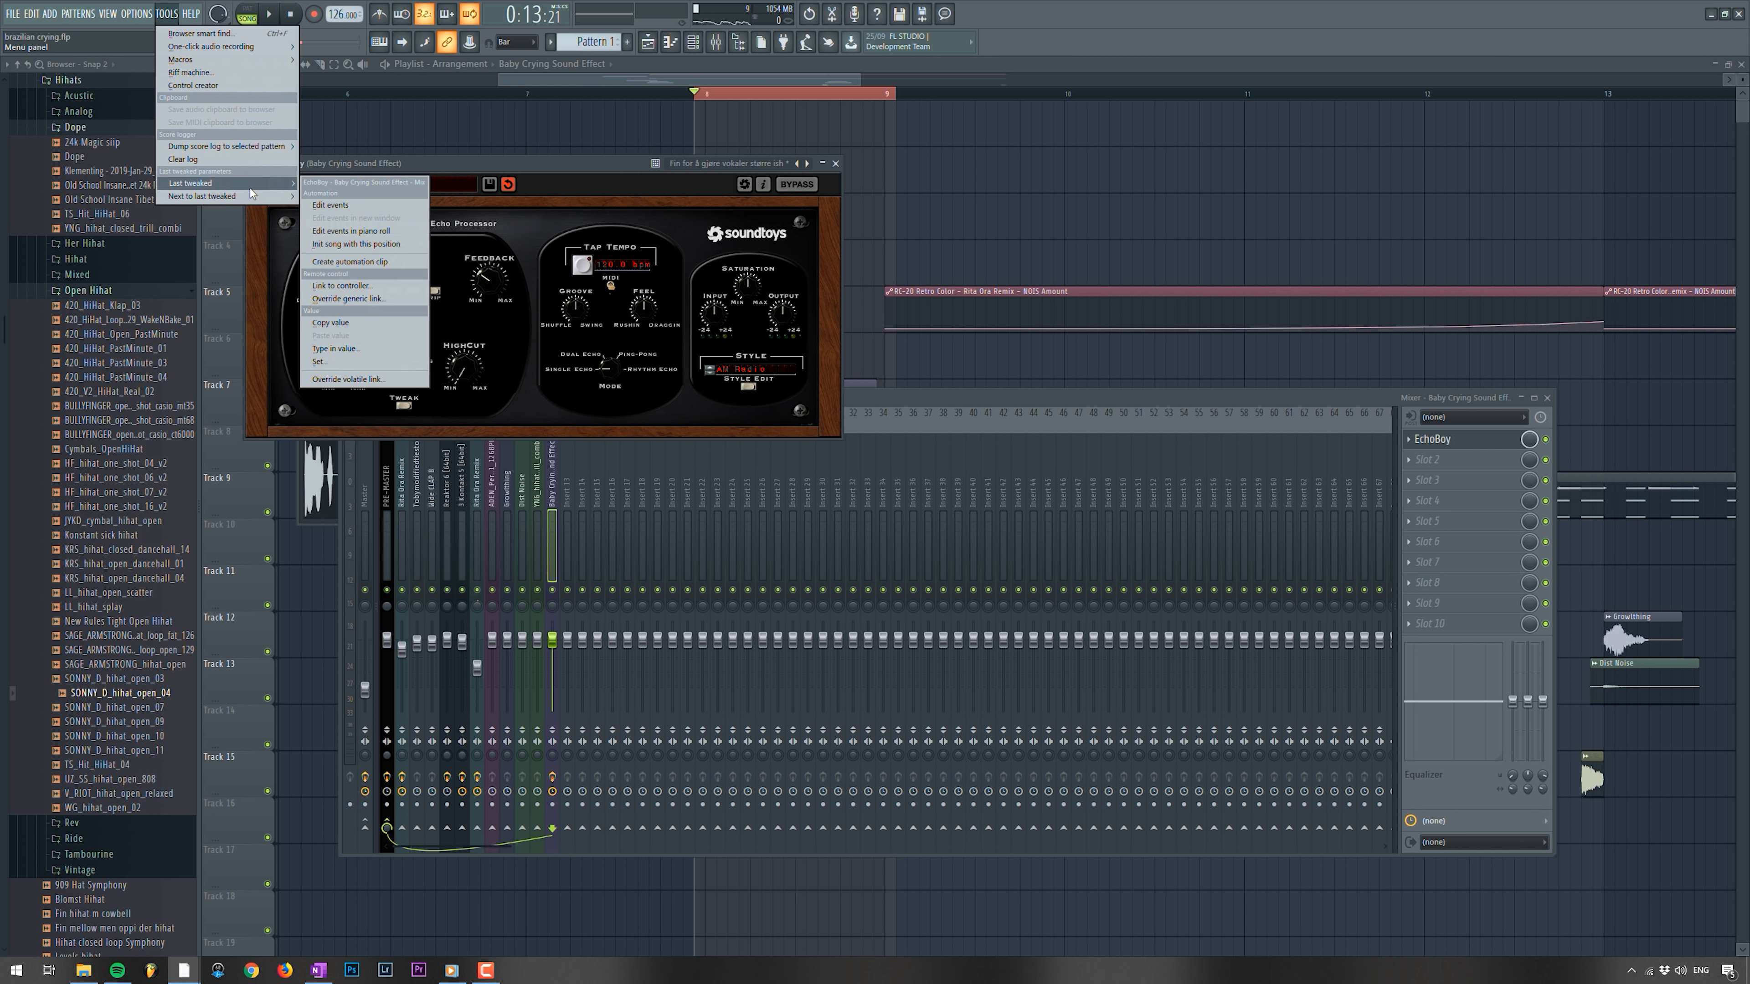
left_click(320, 262)
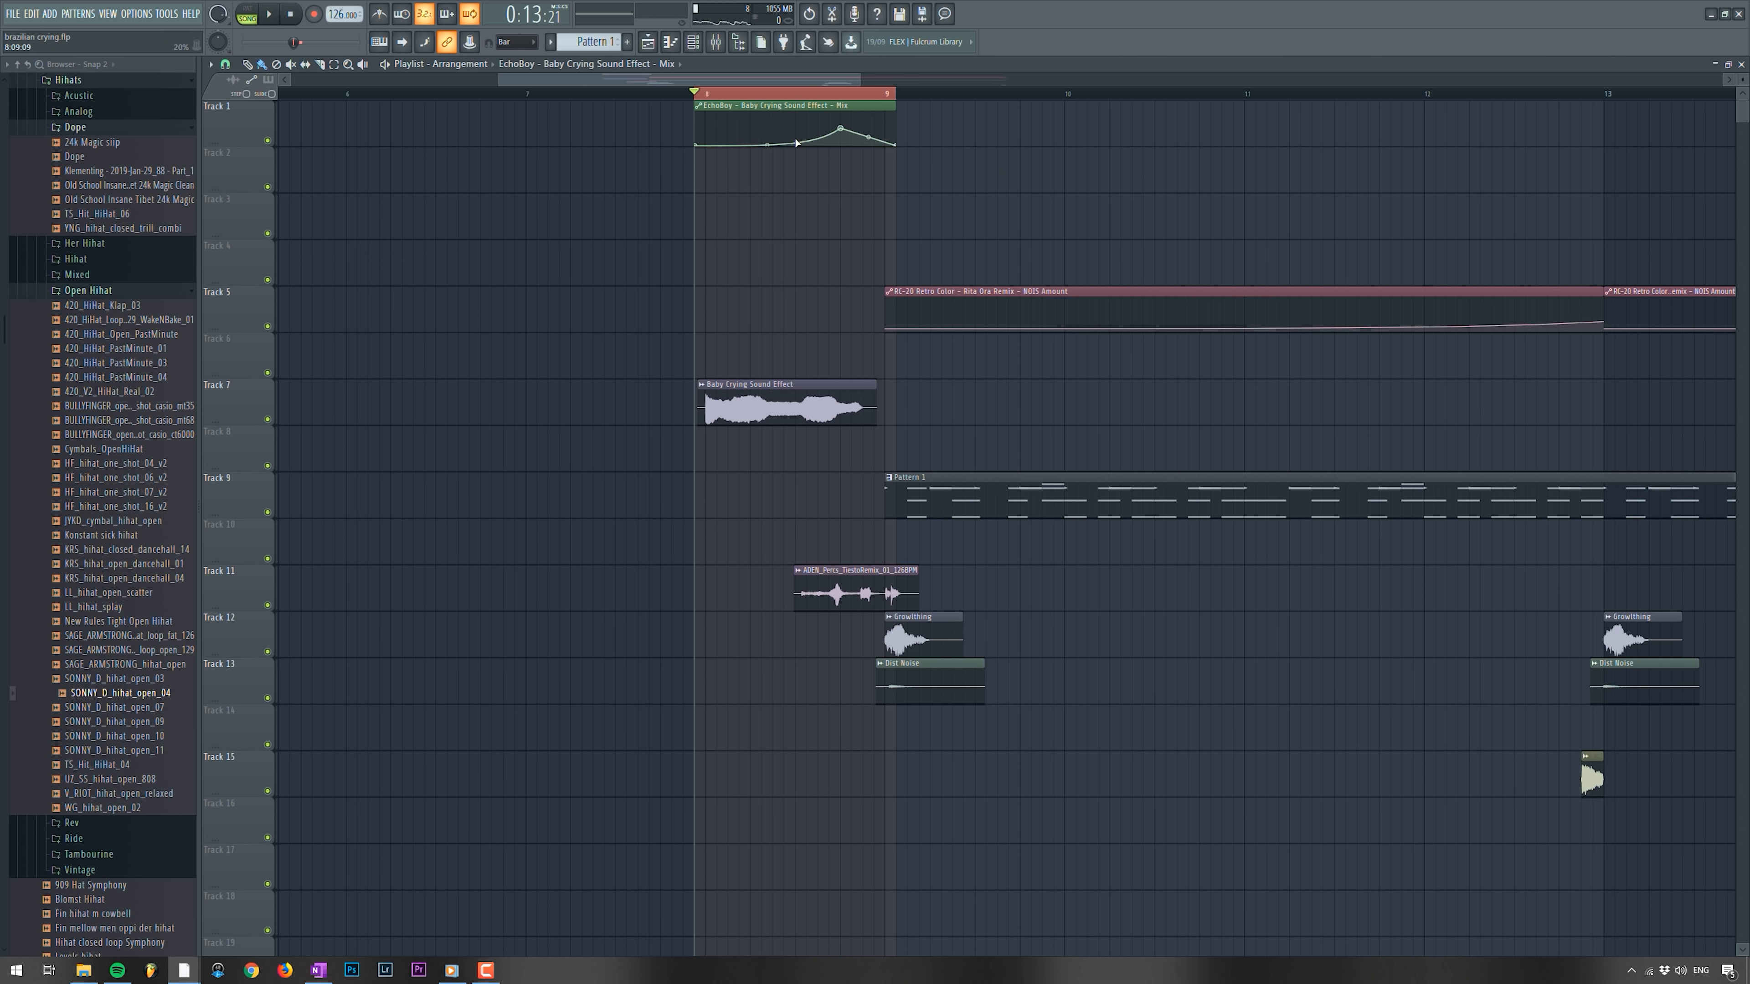
key("space")
left_click_drag(842, 128, 863, 120)
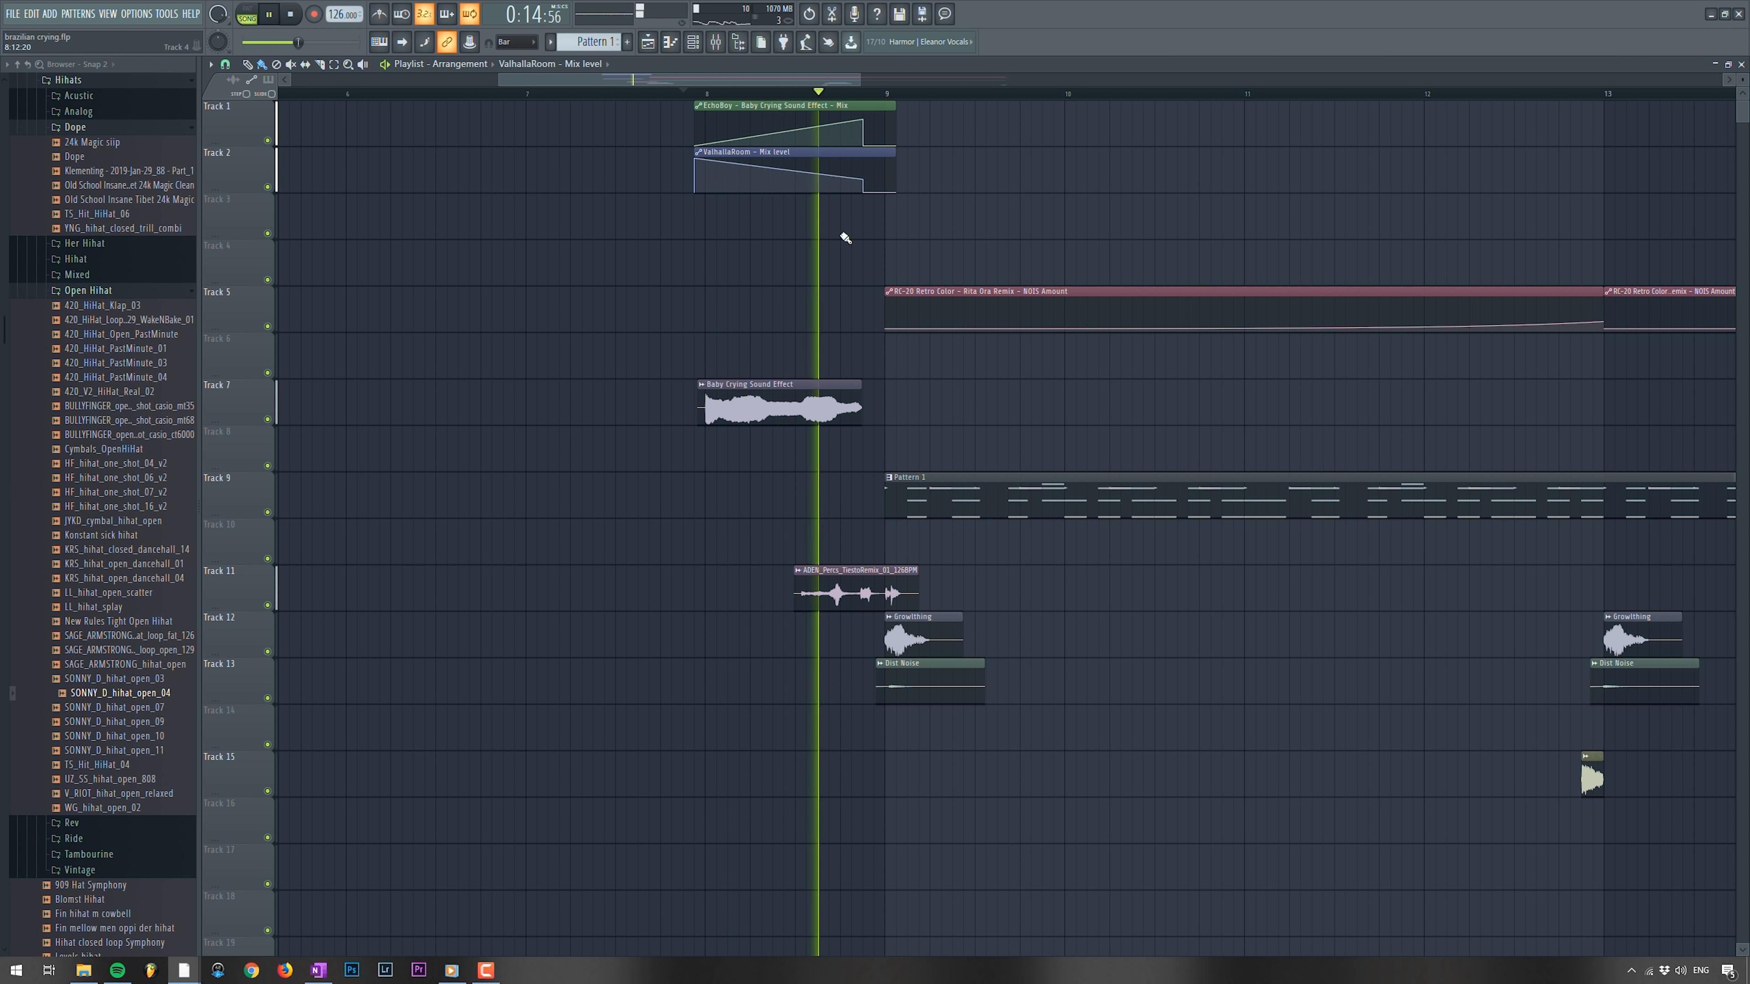
key("space")
- Slice off the start of the Baby Crying Sound Effect clip and save its track 8 copy as the unique sample Baby Crying Sound Effect - Part_3.wav
left_click(708, 407)
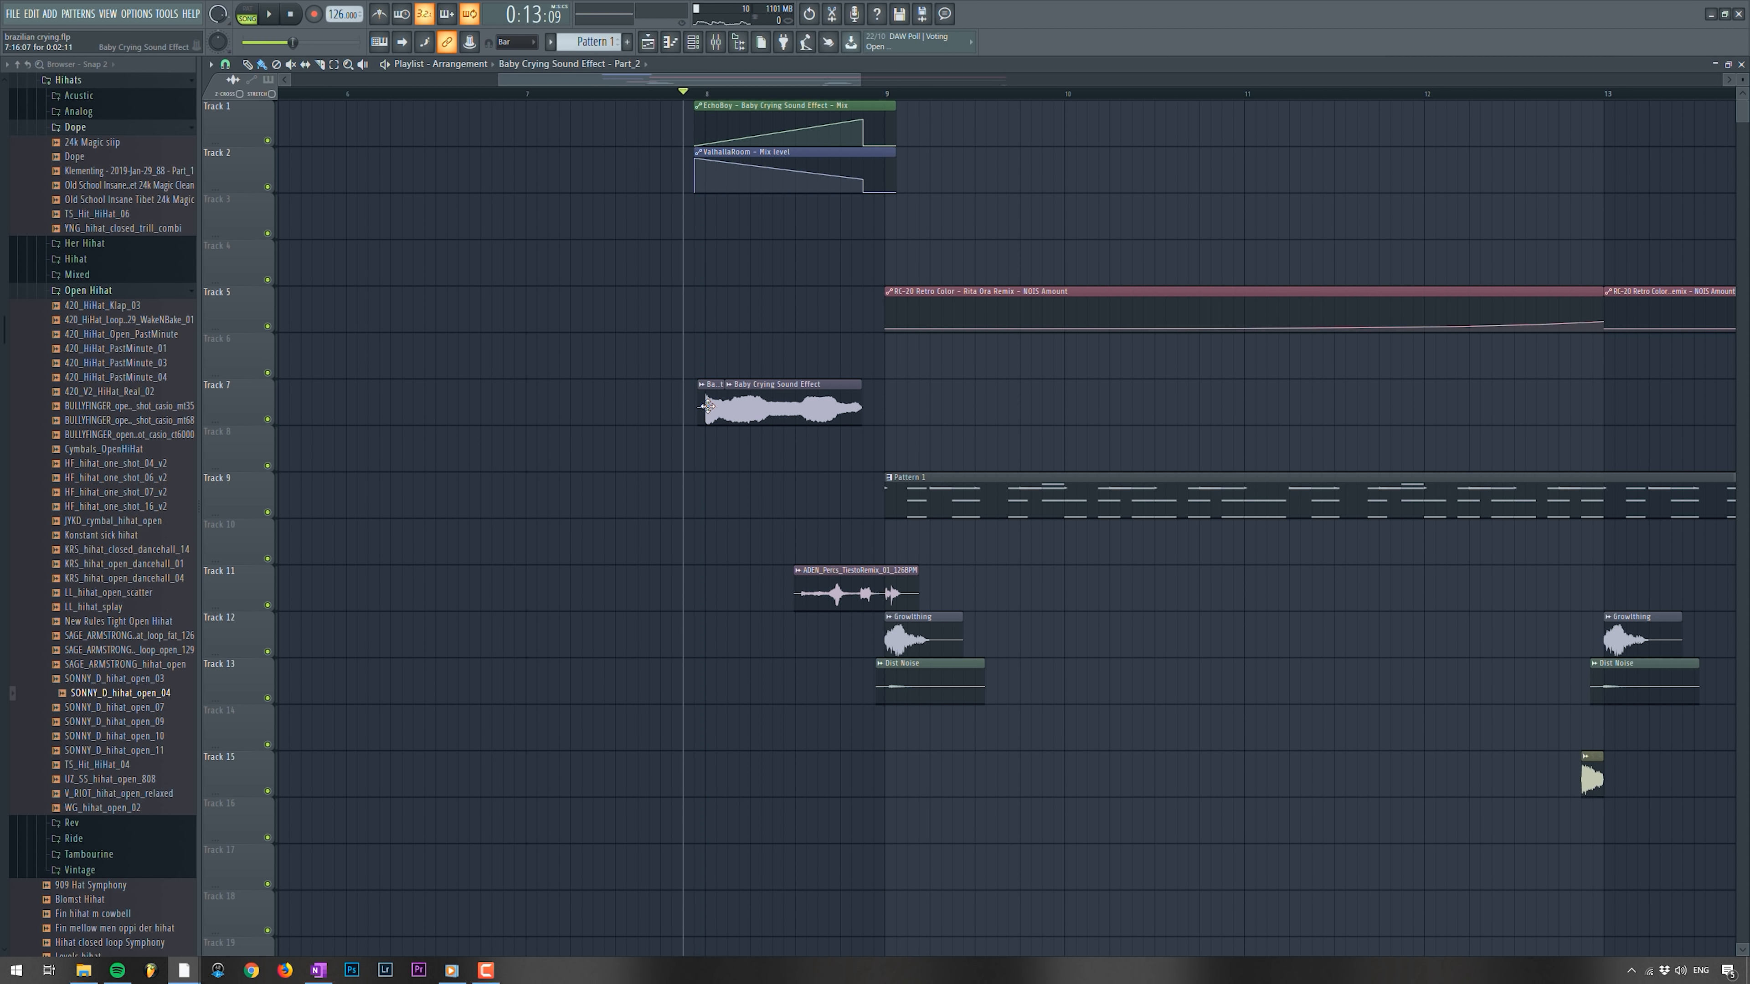
right_click(591, 439)
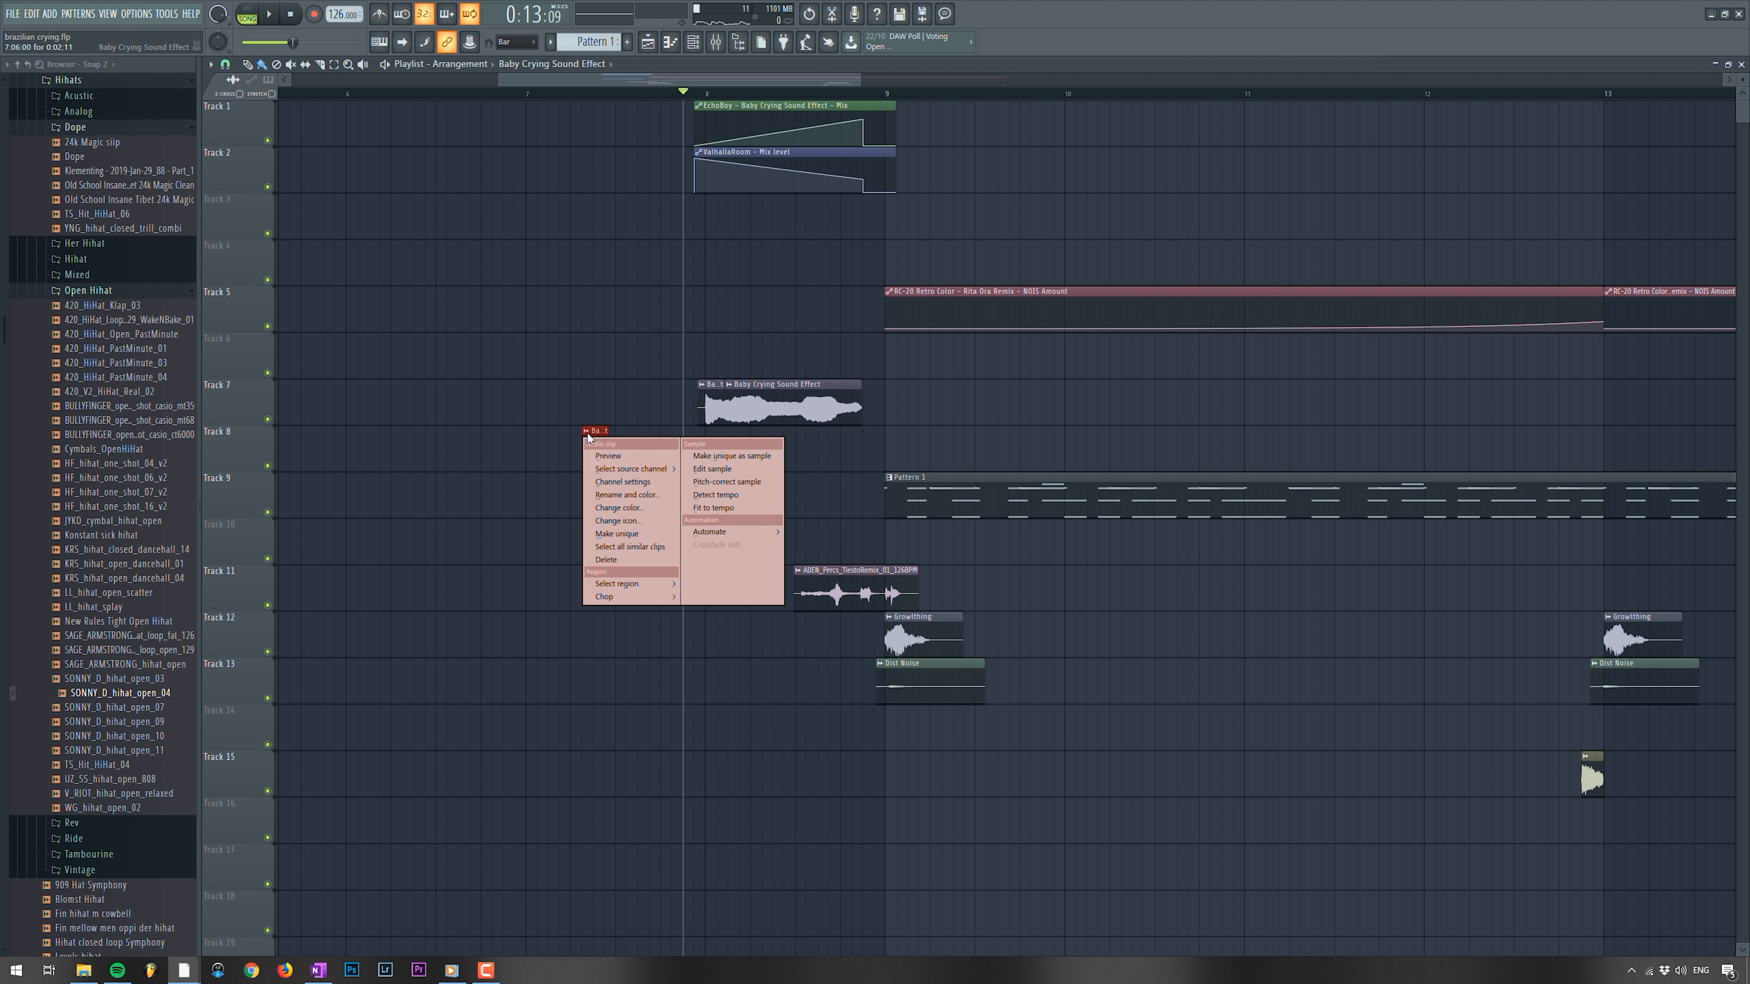
left_click(709, 459)
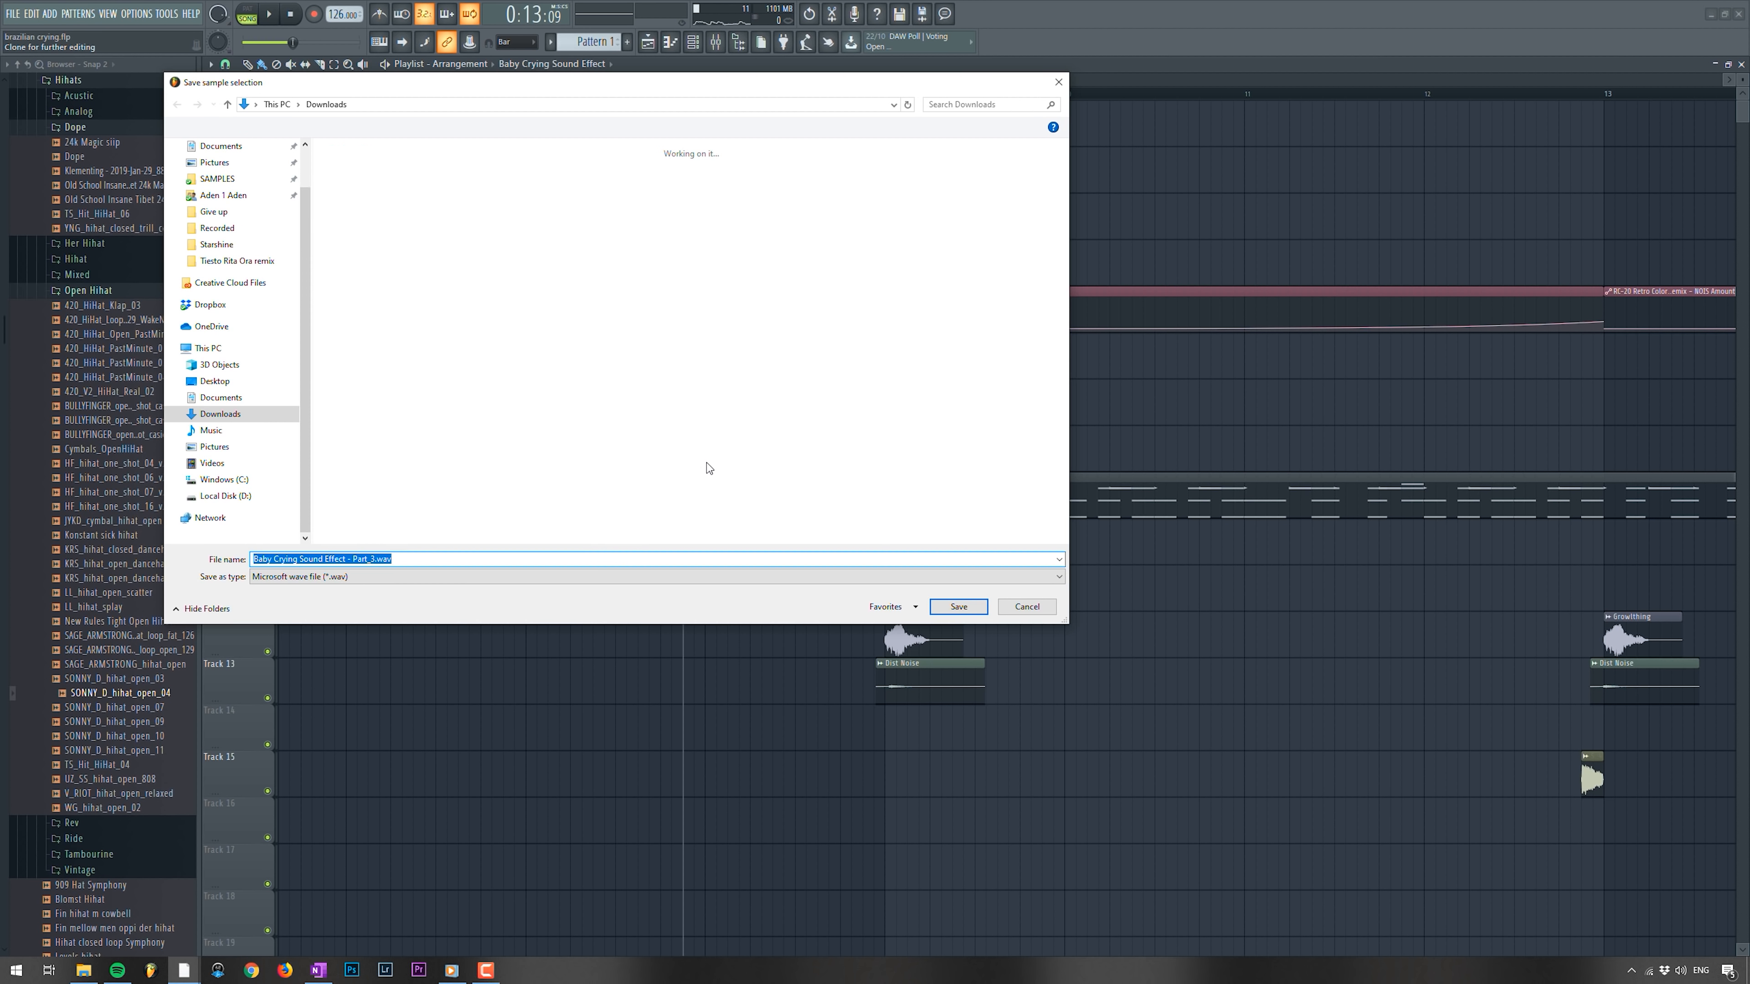
key("Return")
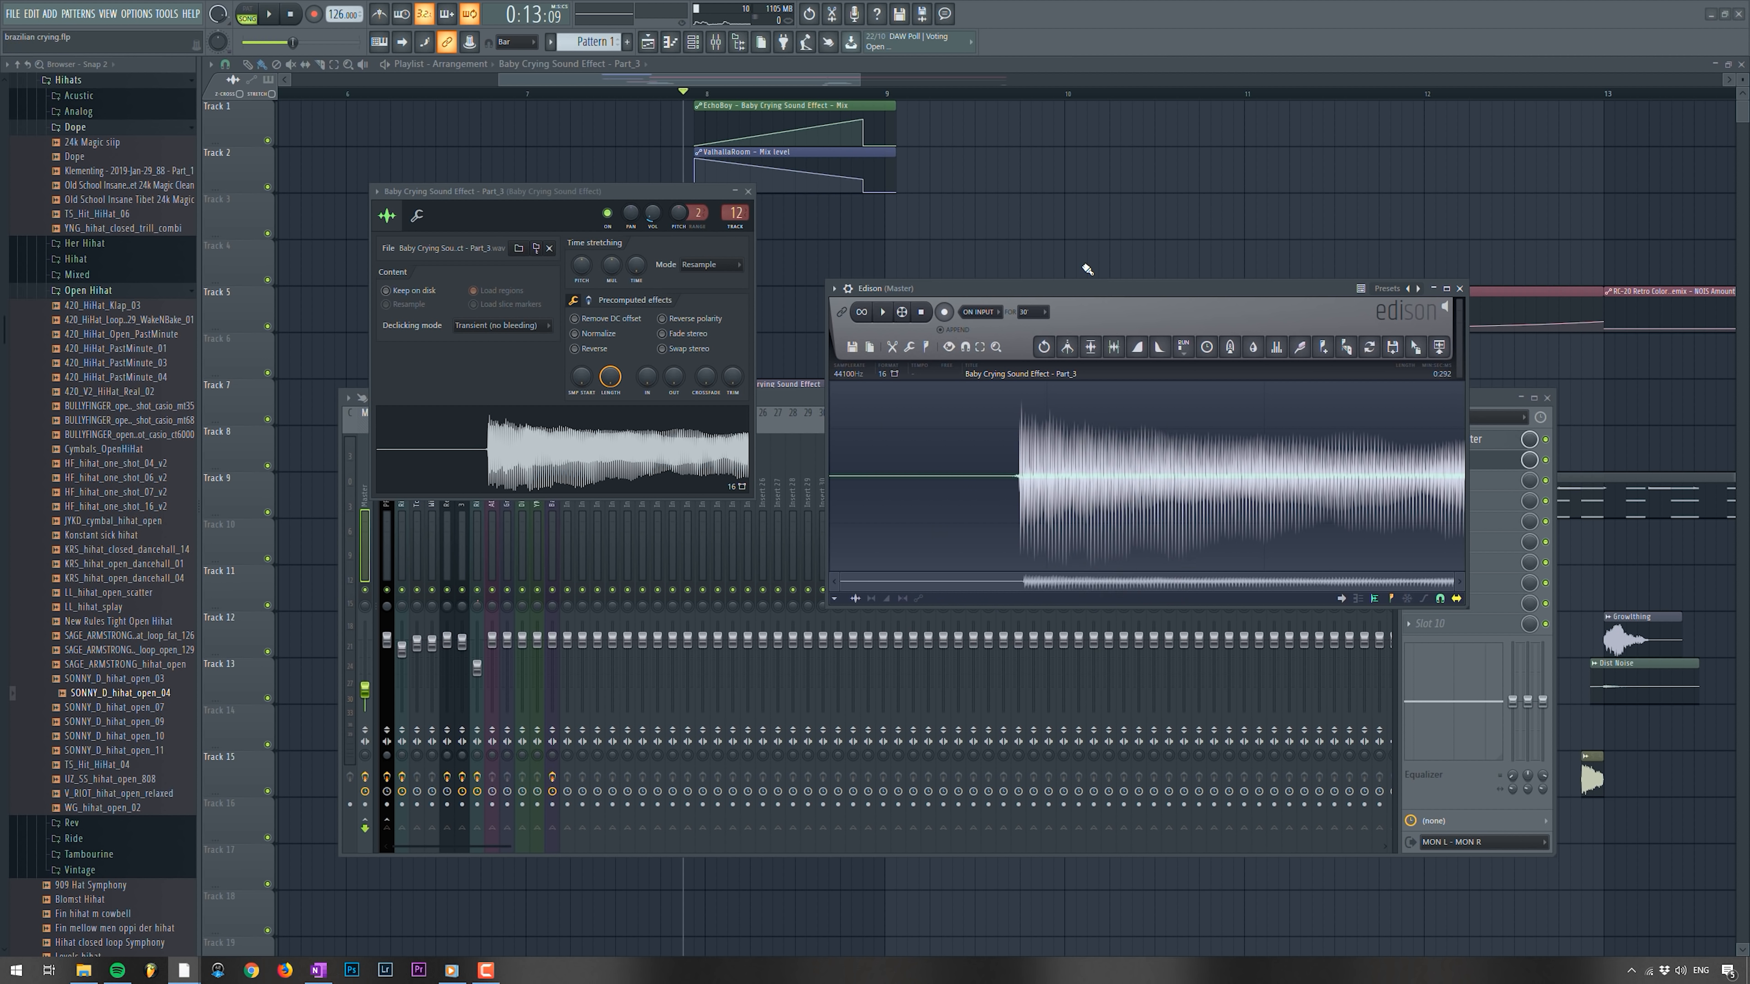
- Reverse the reverberated crying sample in Edison and place it on track 8, ending at bar 8 where the crying clip starts
key("alt+y")
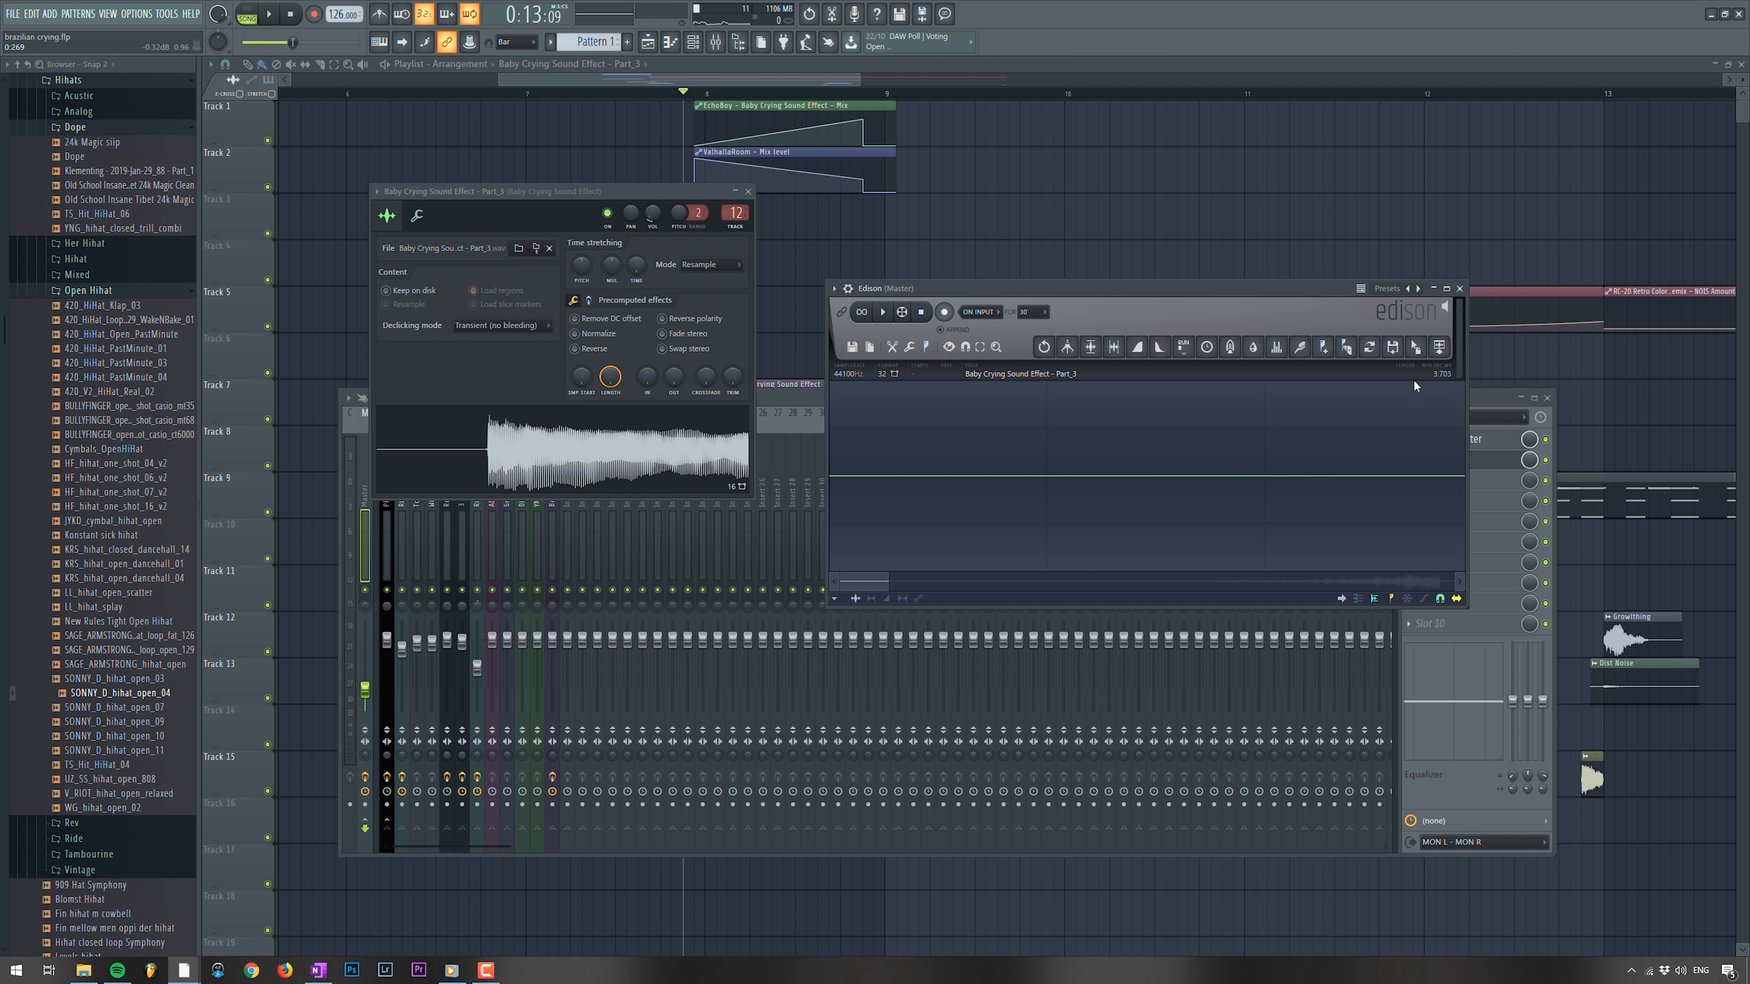
left_click_drag(1416, 348, 1504, 436)
key("F12")
left_click_drag(1114, 438, 867, 438)
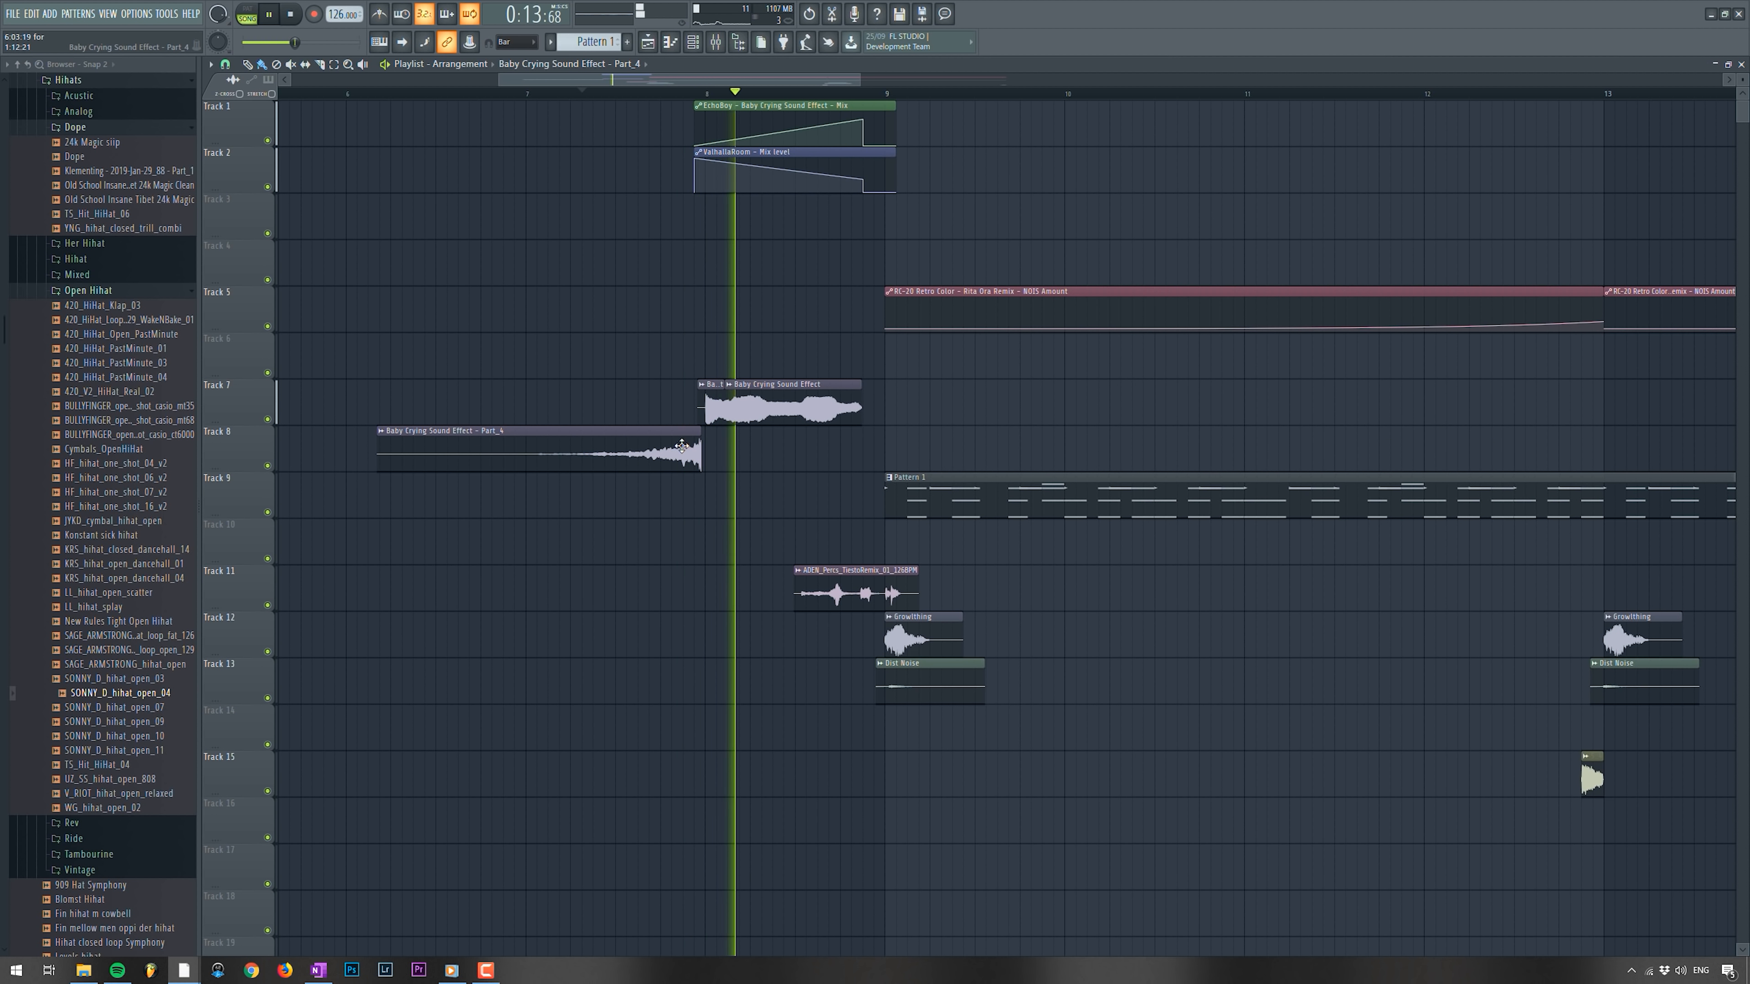
left_click_drag(676, 448, 679, 448)
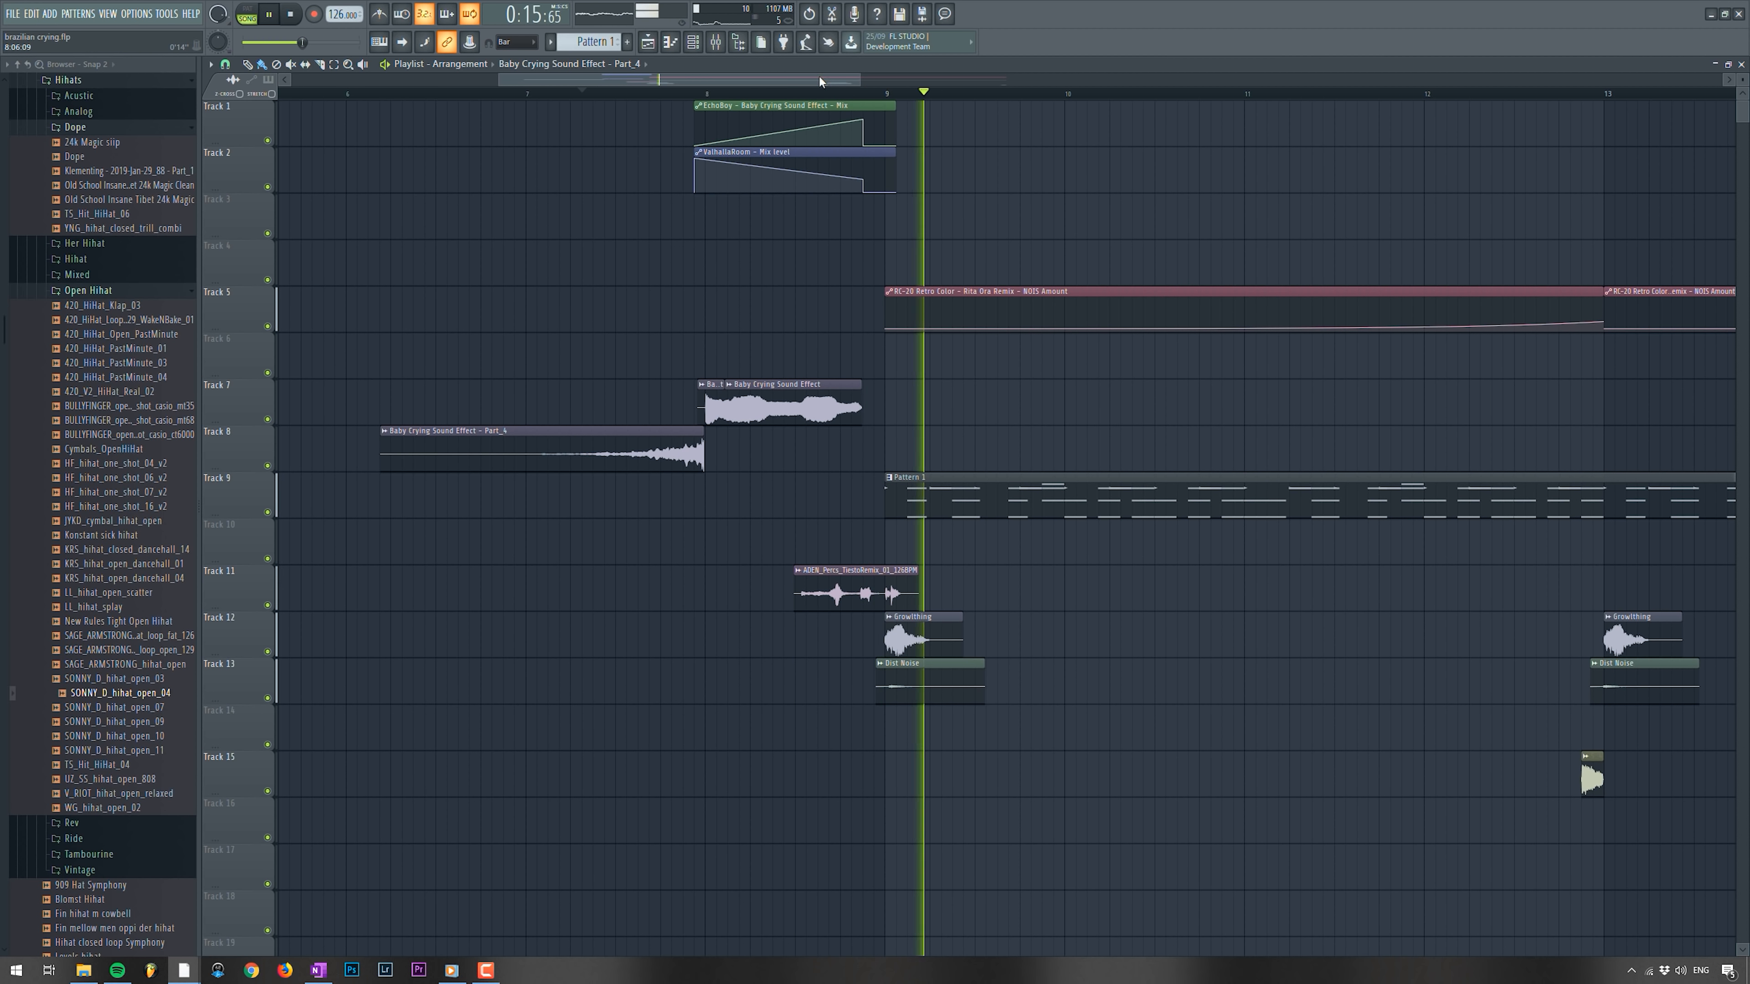
- Try adding another short Baby Crying Sound Effect #3 chop on track 7 after bar 9 and listen to it
left_click_drag(859, 75, 1114, 77)
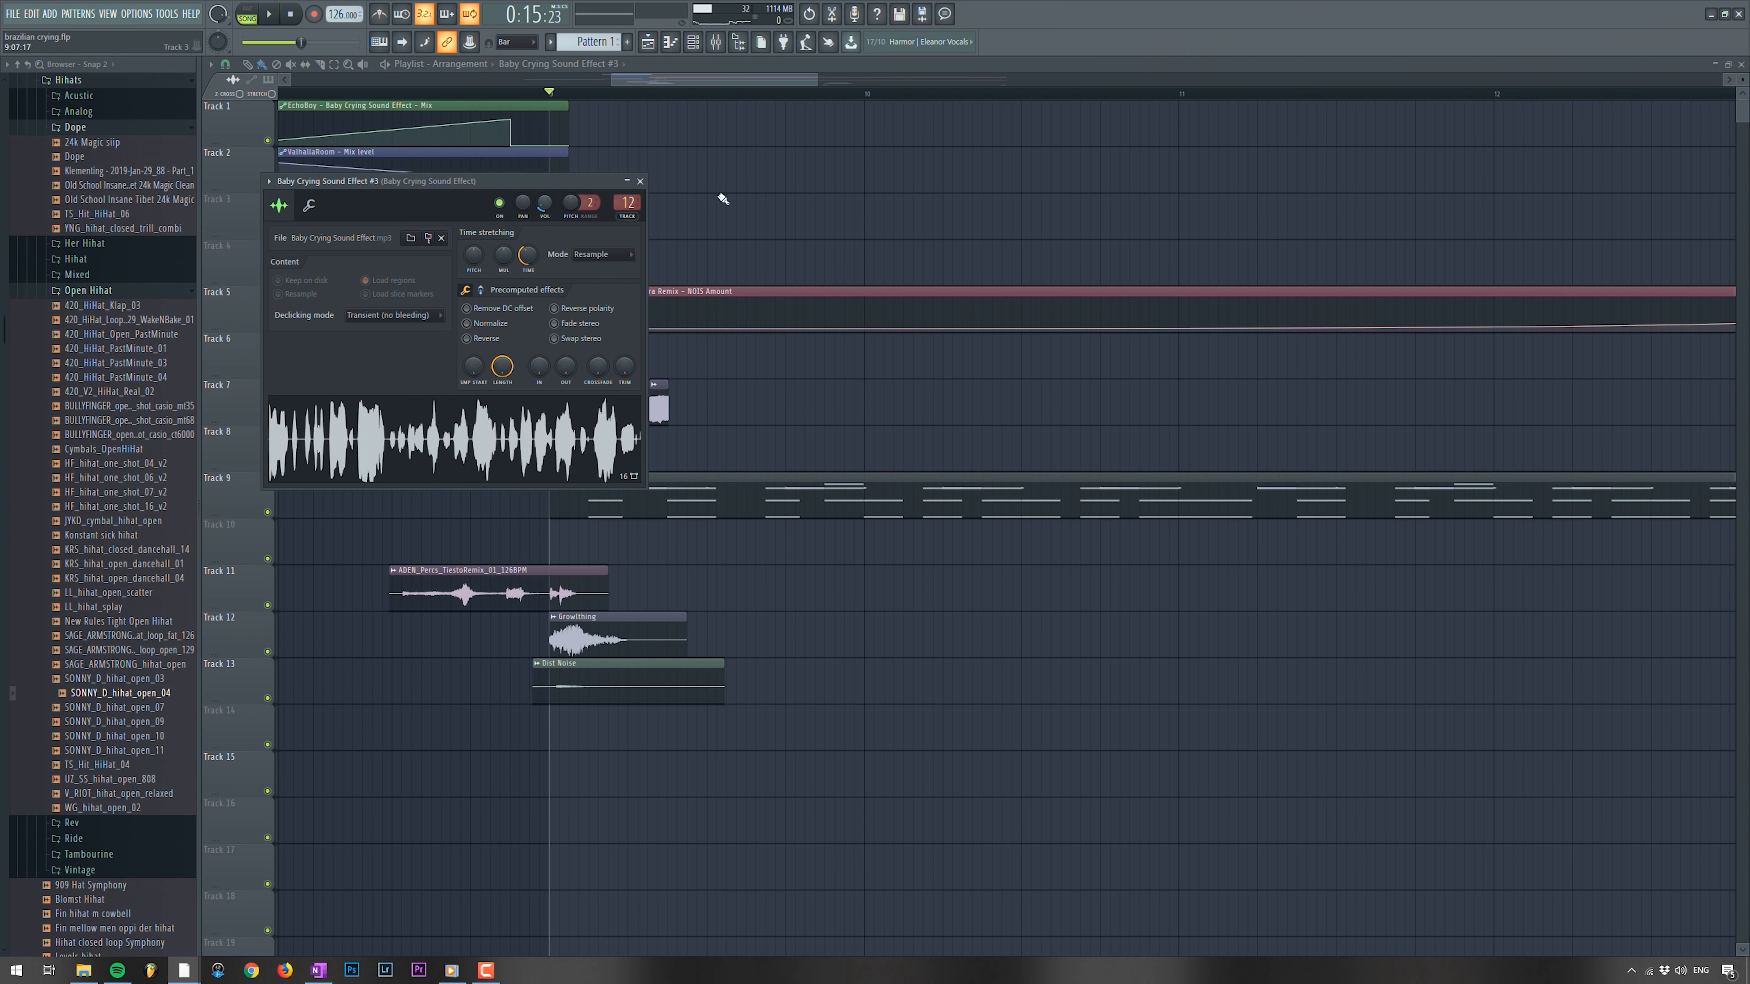
key("Escape")
key("space")
left_click(697, 407)
key("space")
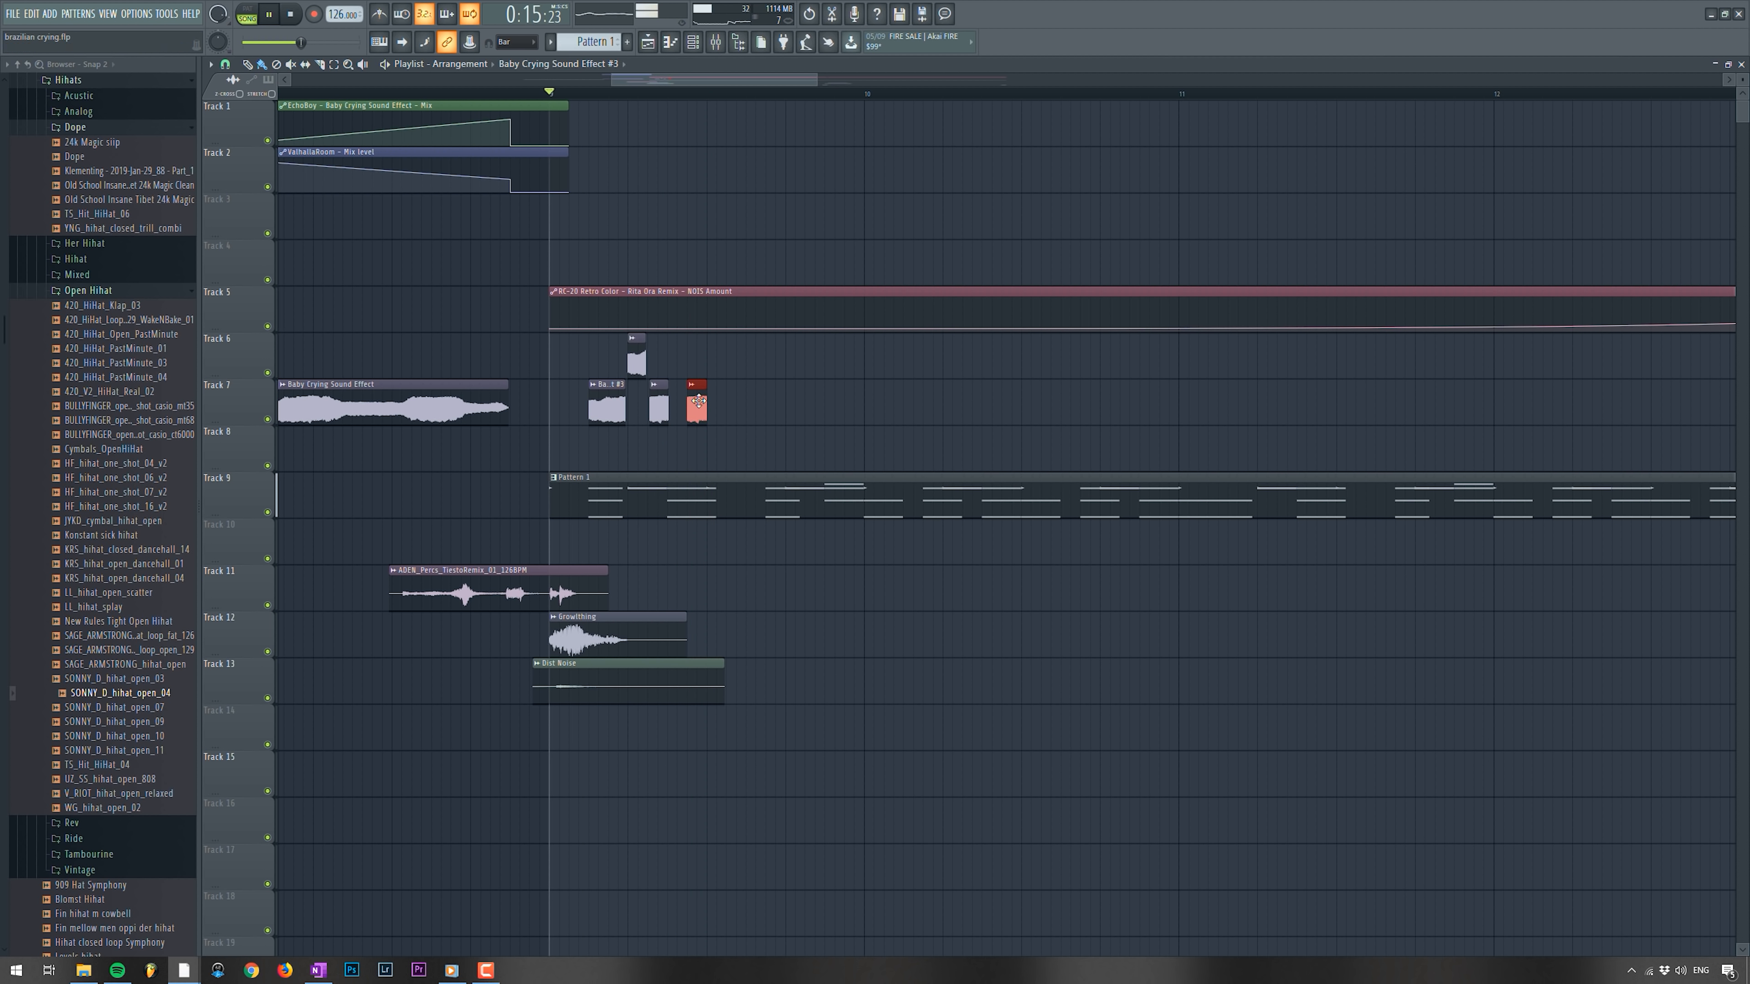
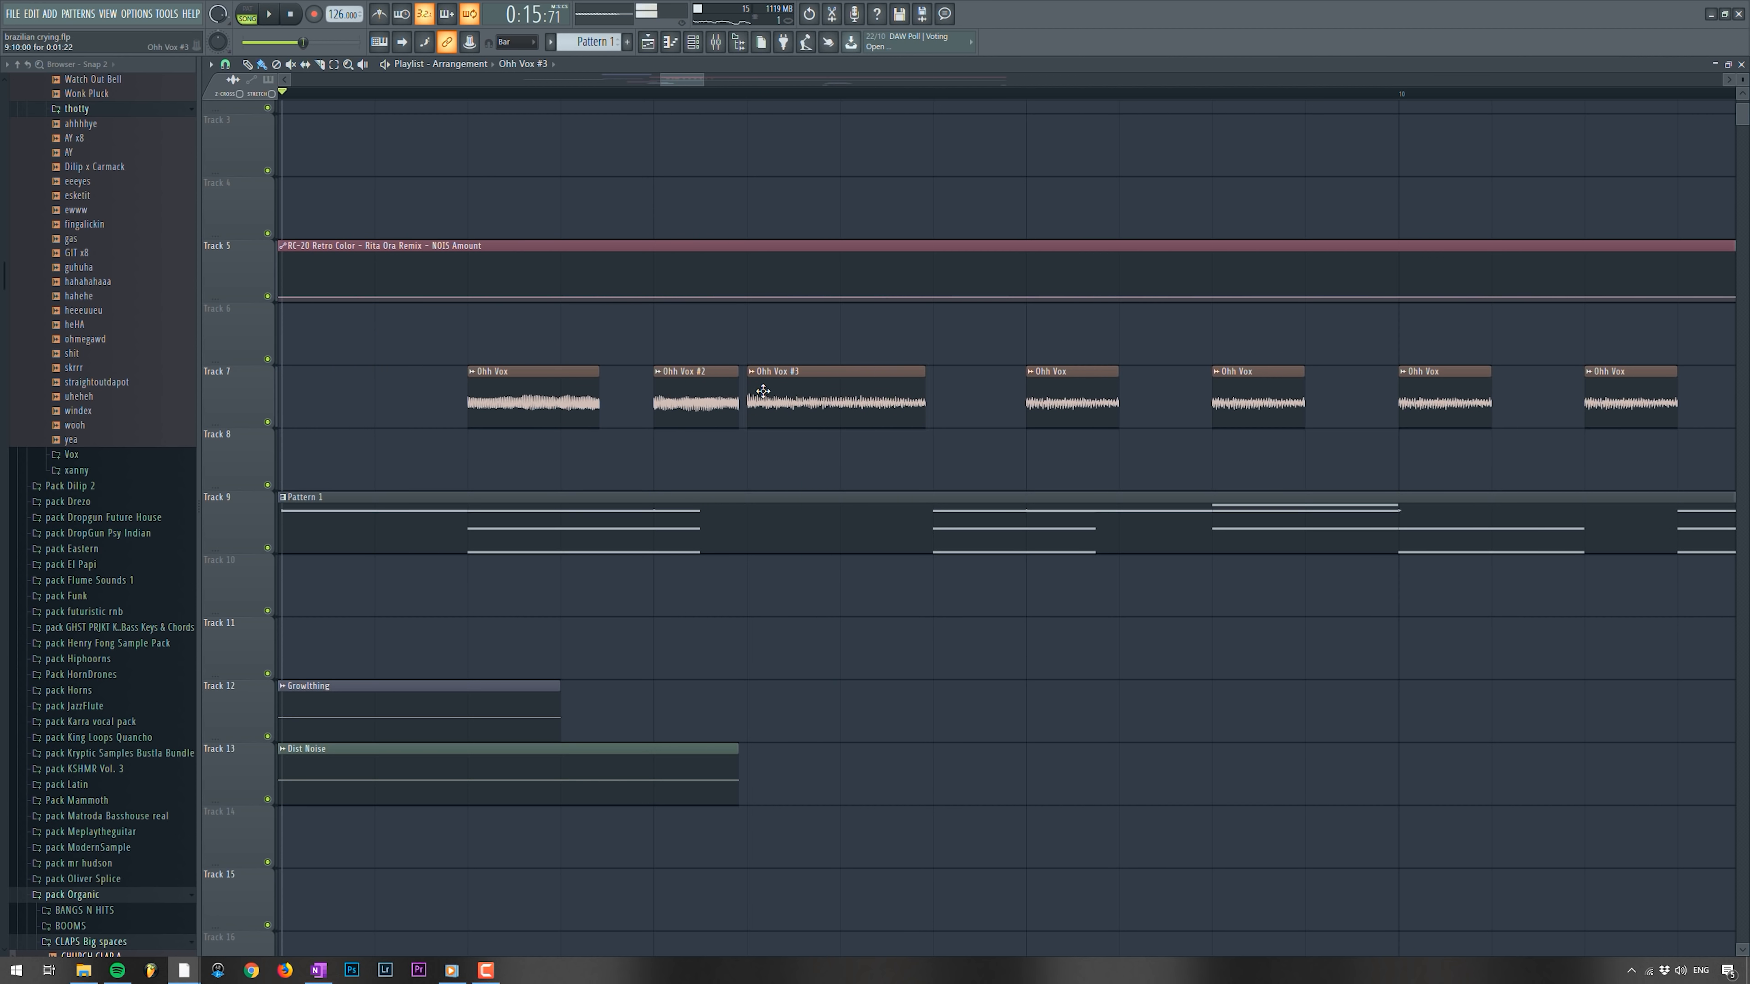
- Choose the Octavia preset in Manipulator on the Ohh Vox #3 mixer track, set dry/wet to 33% and play it back
double_click(672, 373)
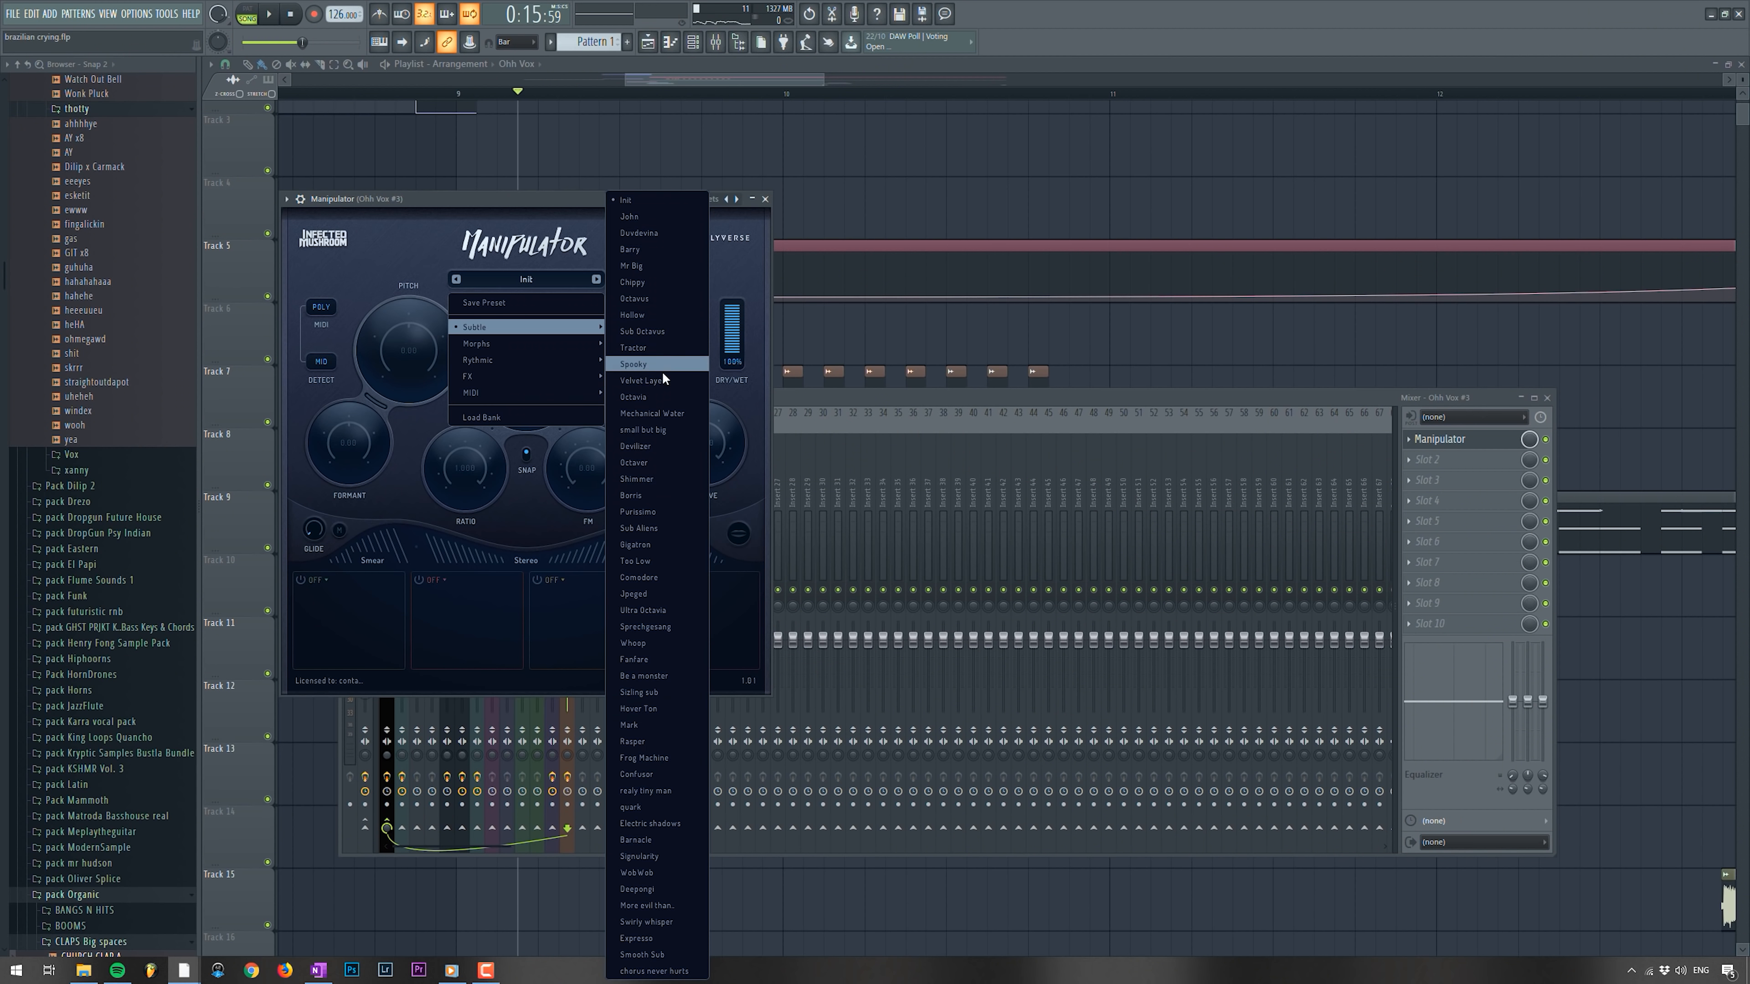
left_click(663, 384)
left_click(598, 280)
left_click_drag(591, 203, 596, 213)
key("space")
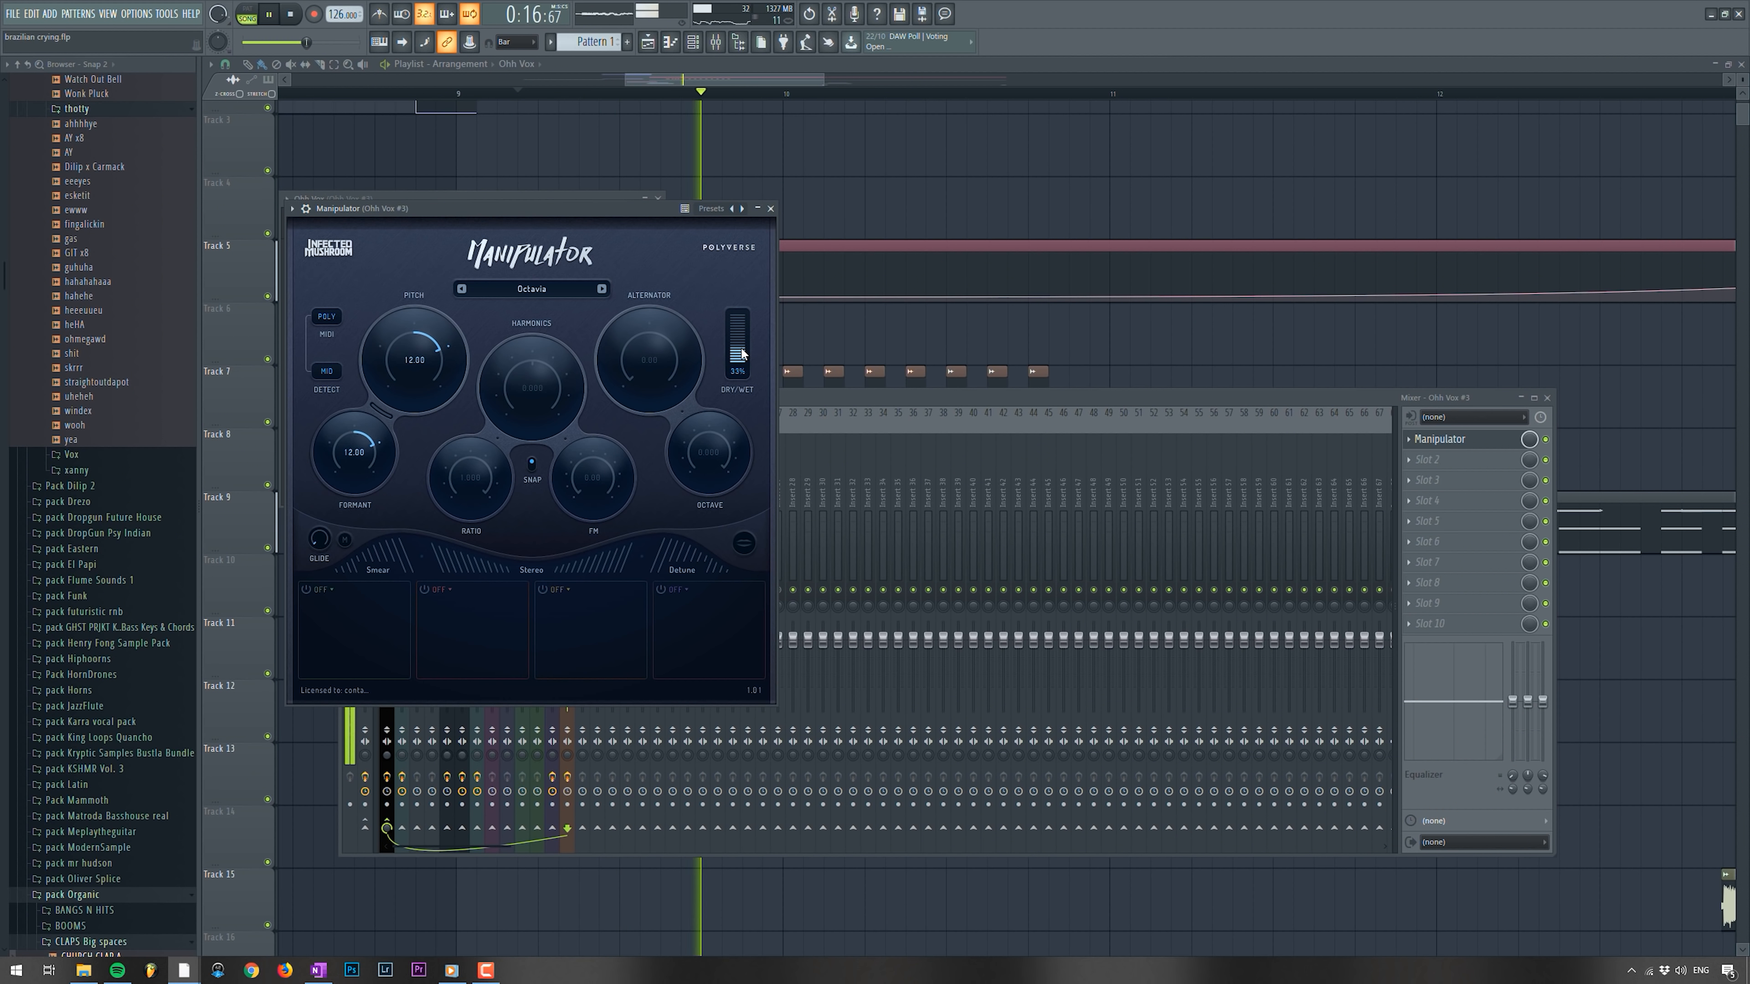
key("space")
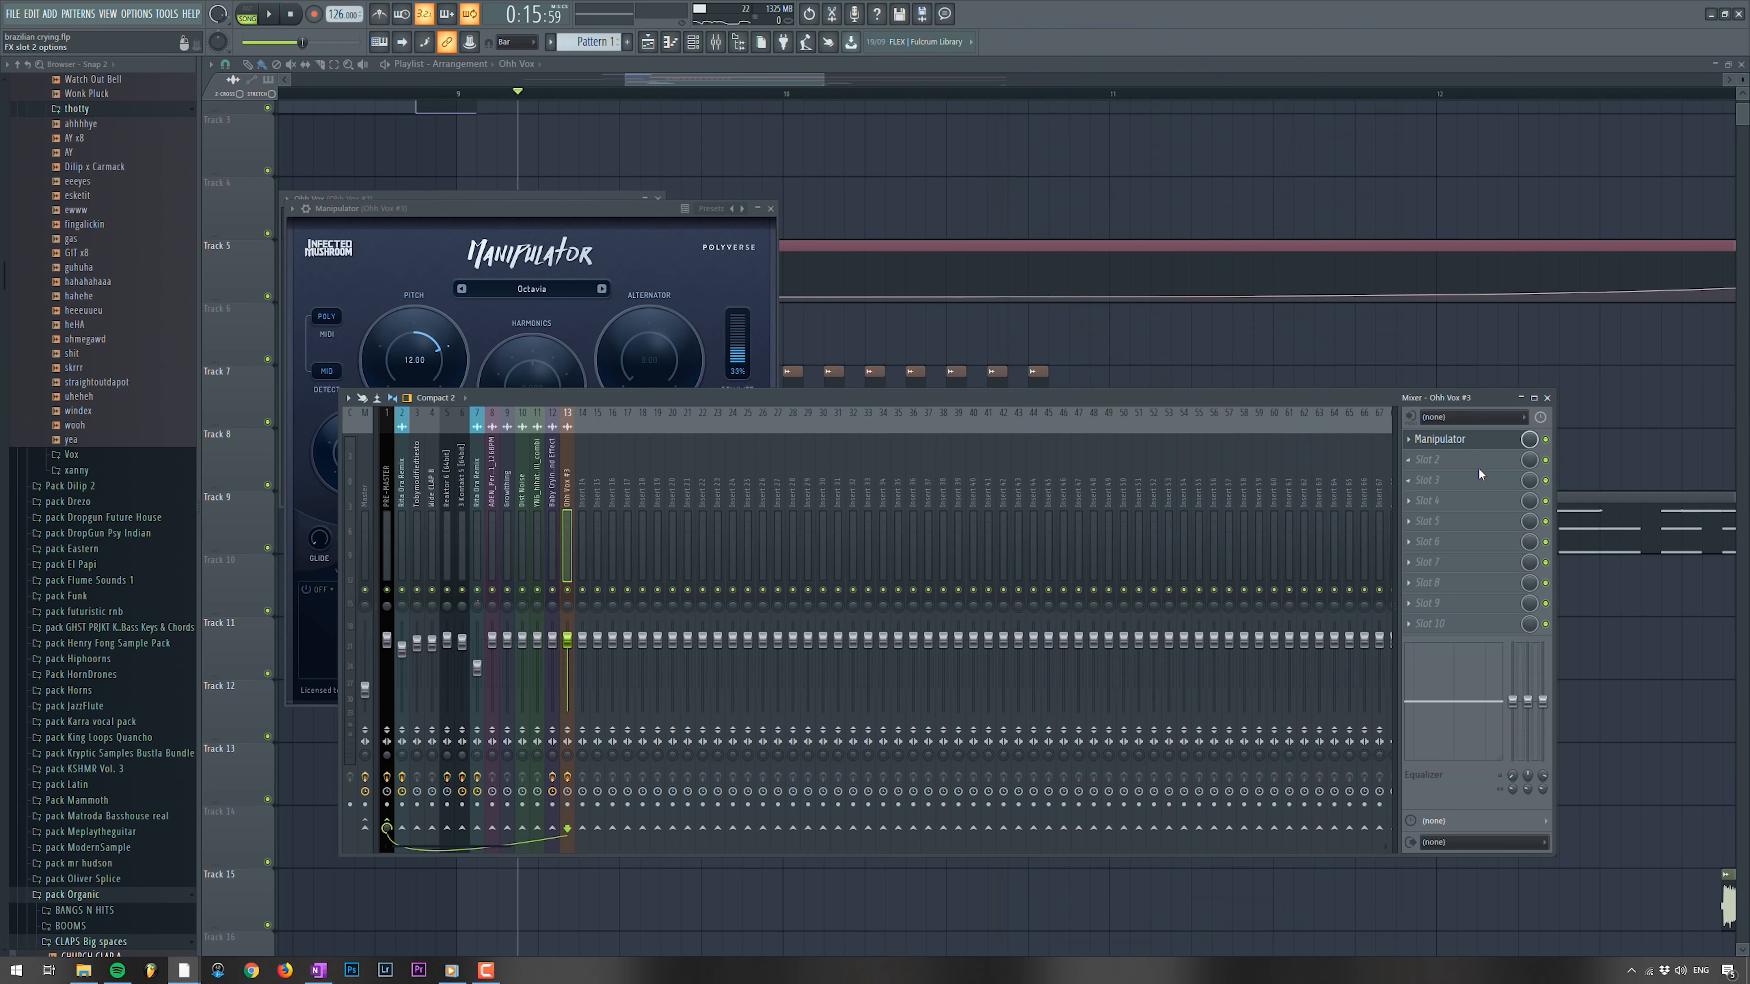
- Add EchoBoy to effect slot 2 of the Ohh Vox #3 mixer track
left_click(1467, 459)
mouse_move(1482, 477)
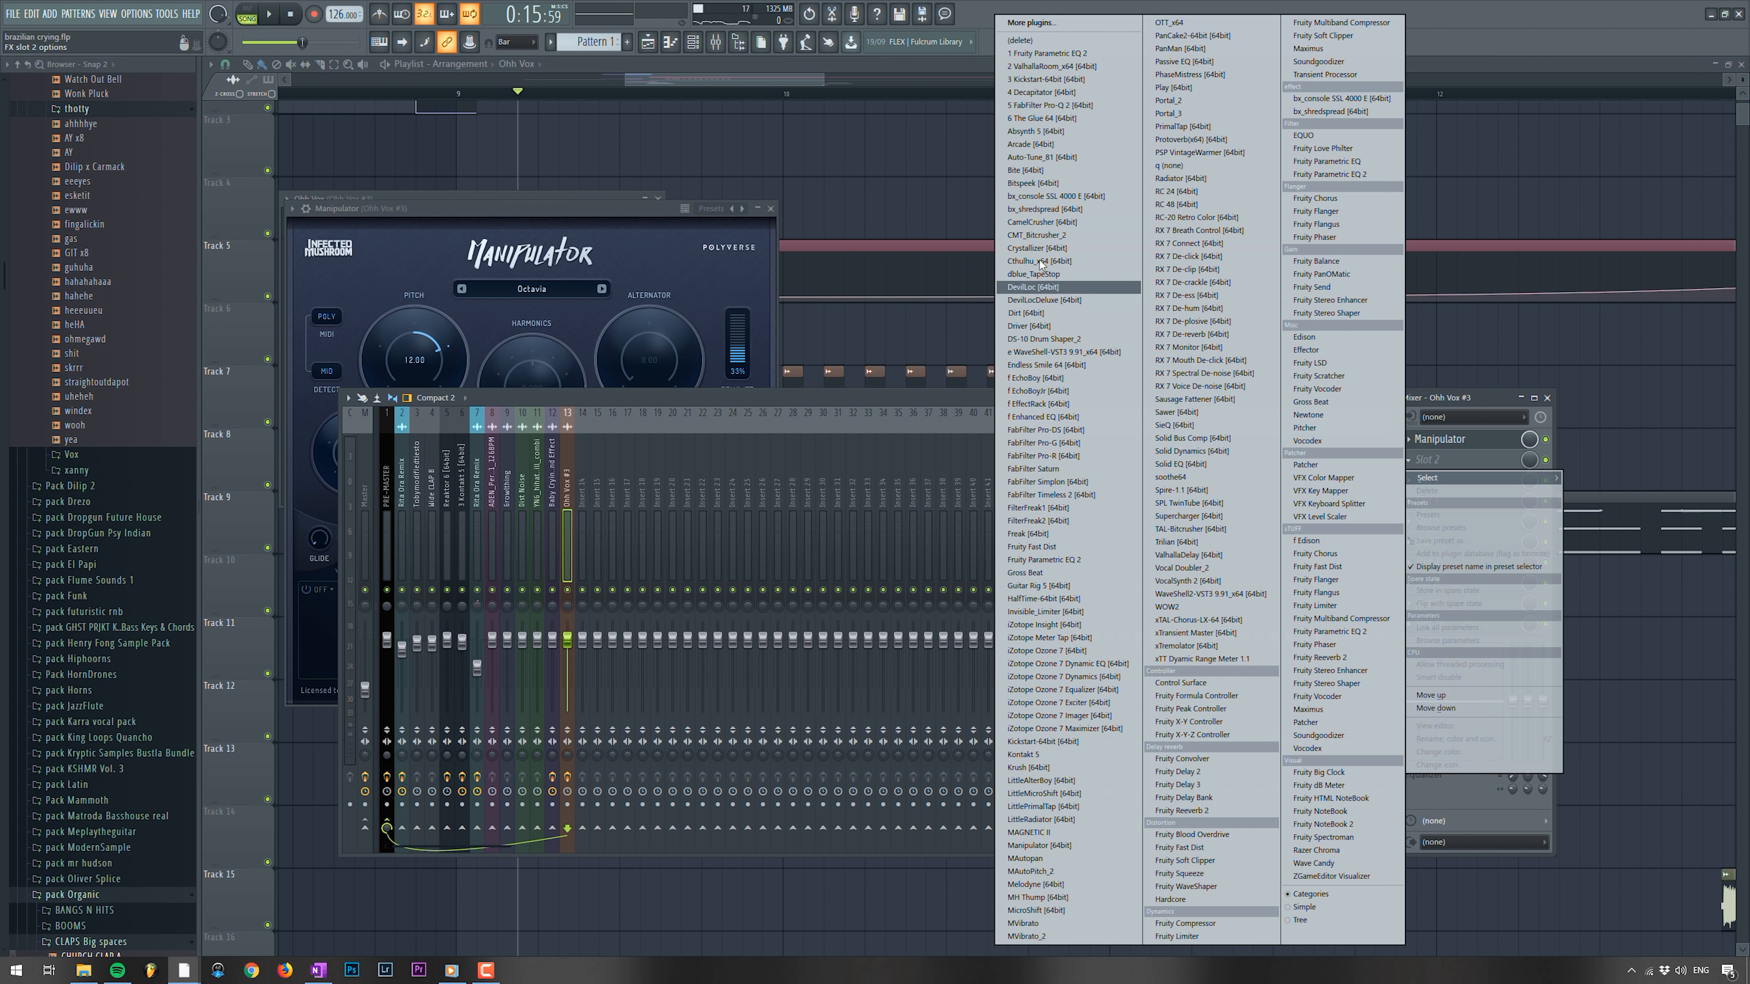
left_click(1074, 377)
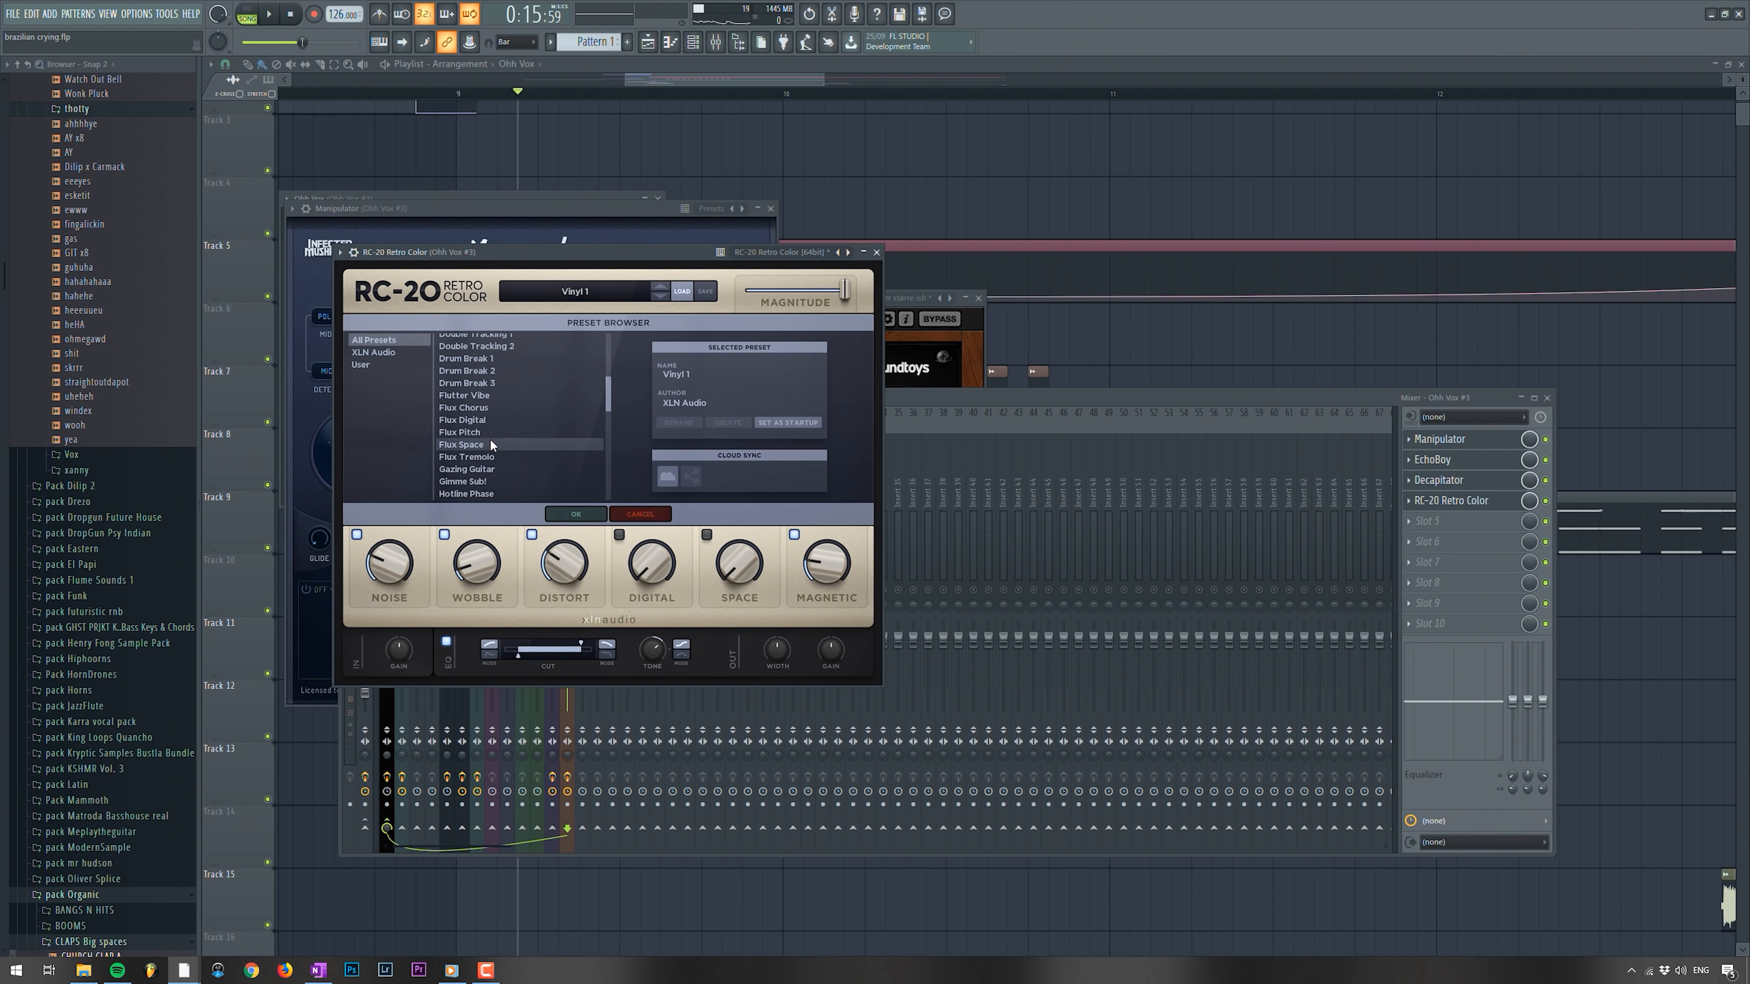
- Set RC-20 Retro Color on the vocal to Flux Space and create an automation clip for its lowered mix level over bars 9 and 10
left_click_drag(610, 280, 934, 309)
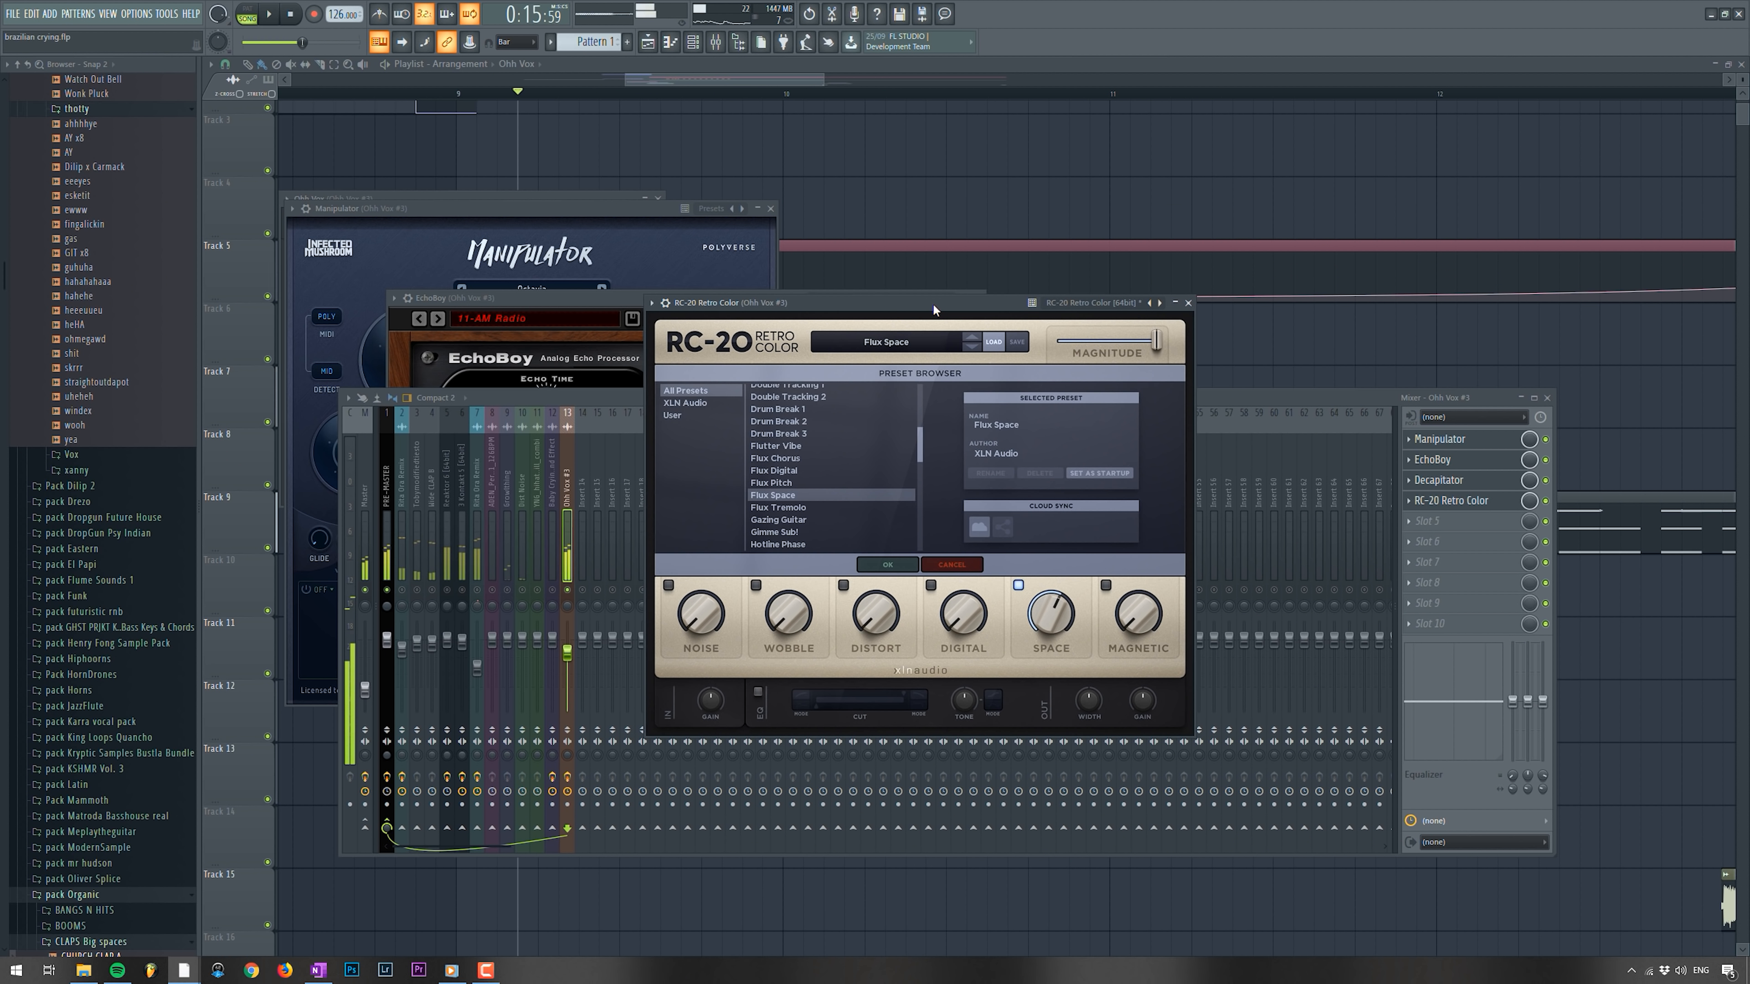
left_click_drag(458, 102, 1104, 107)
left_click_drag(1529, 502, 1529, 593)
right_click(1529, 505)
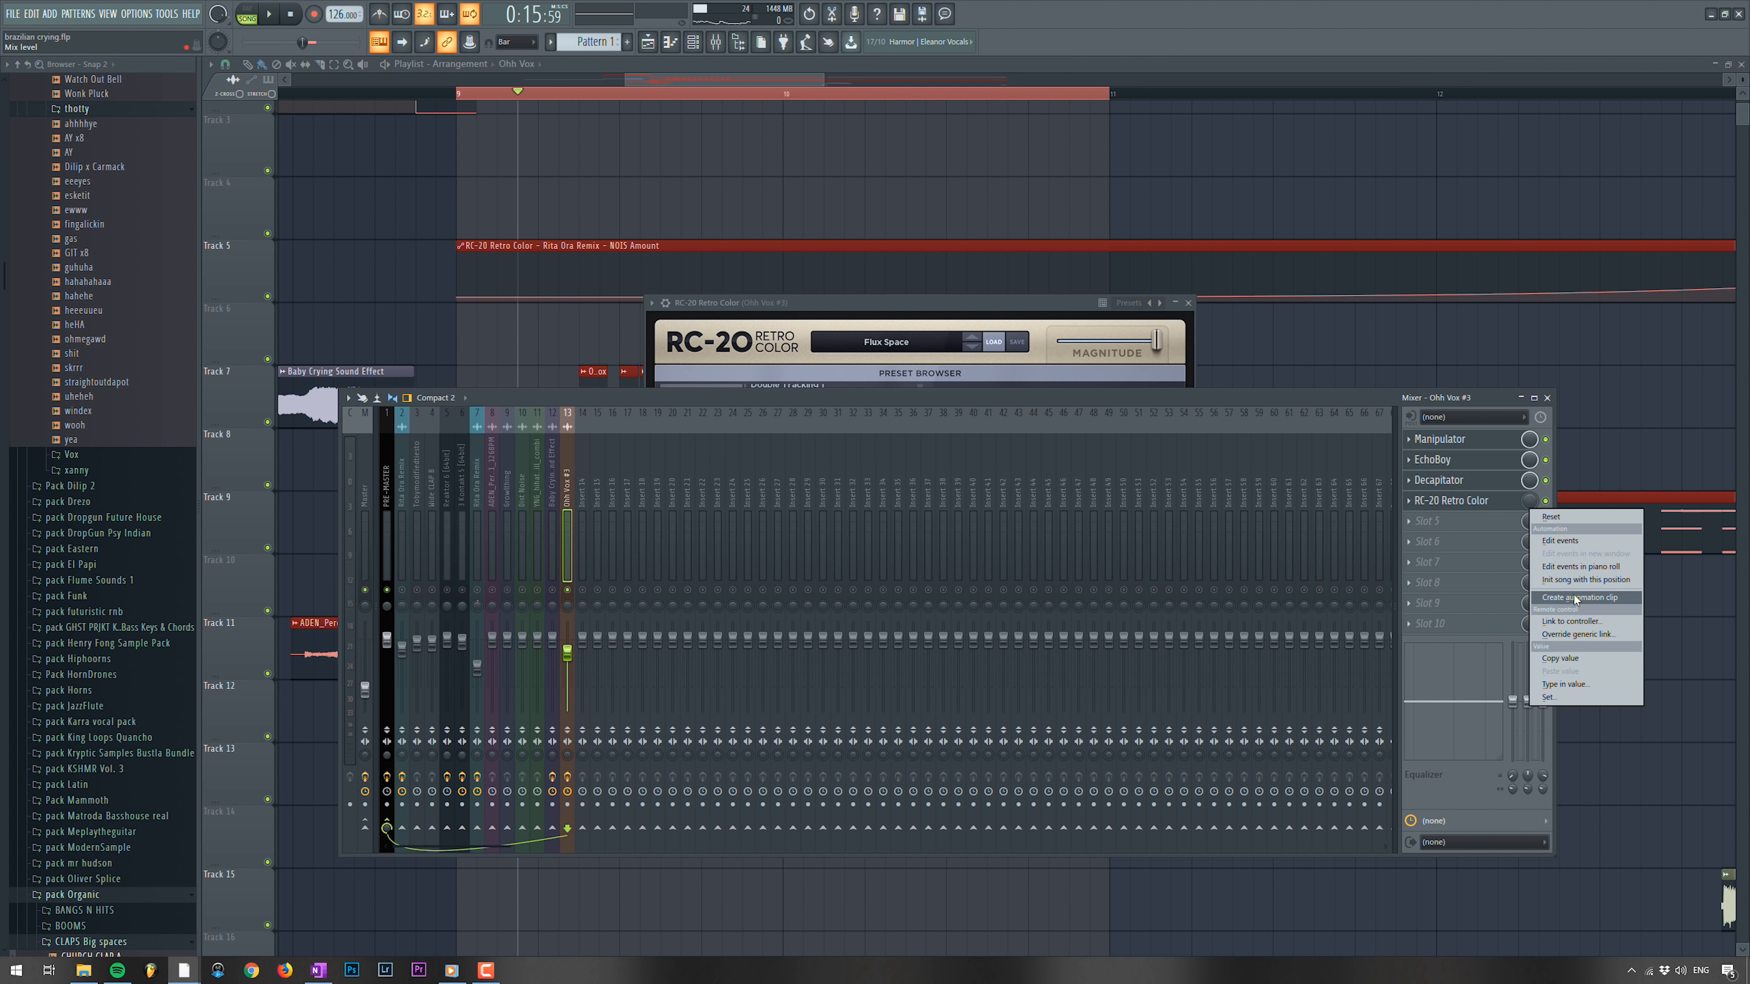
left_click(1579, 597)
key("space")
right_click(568, 591)
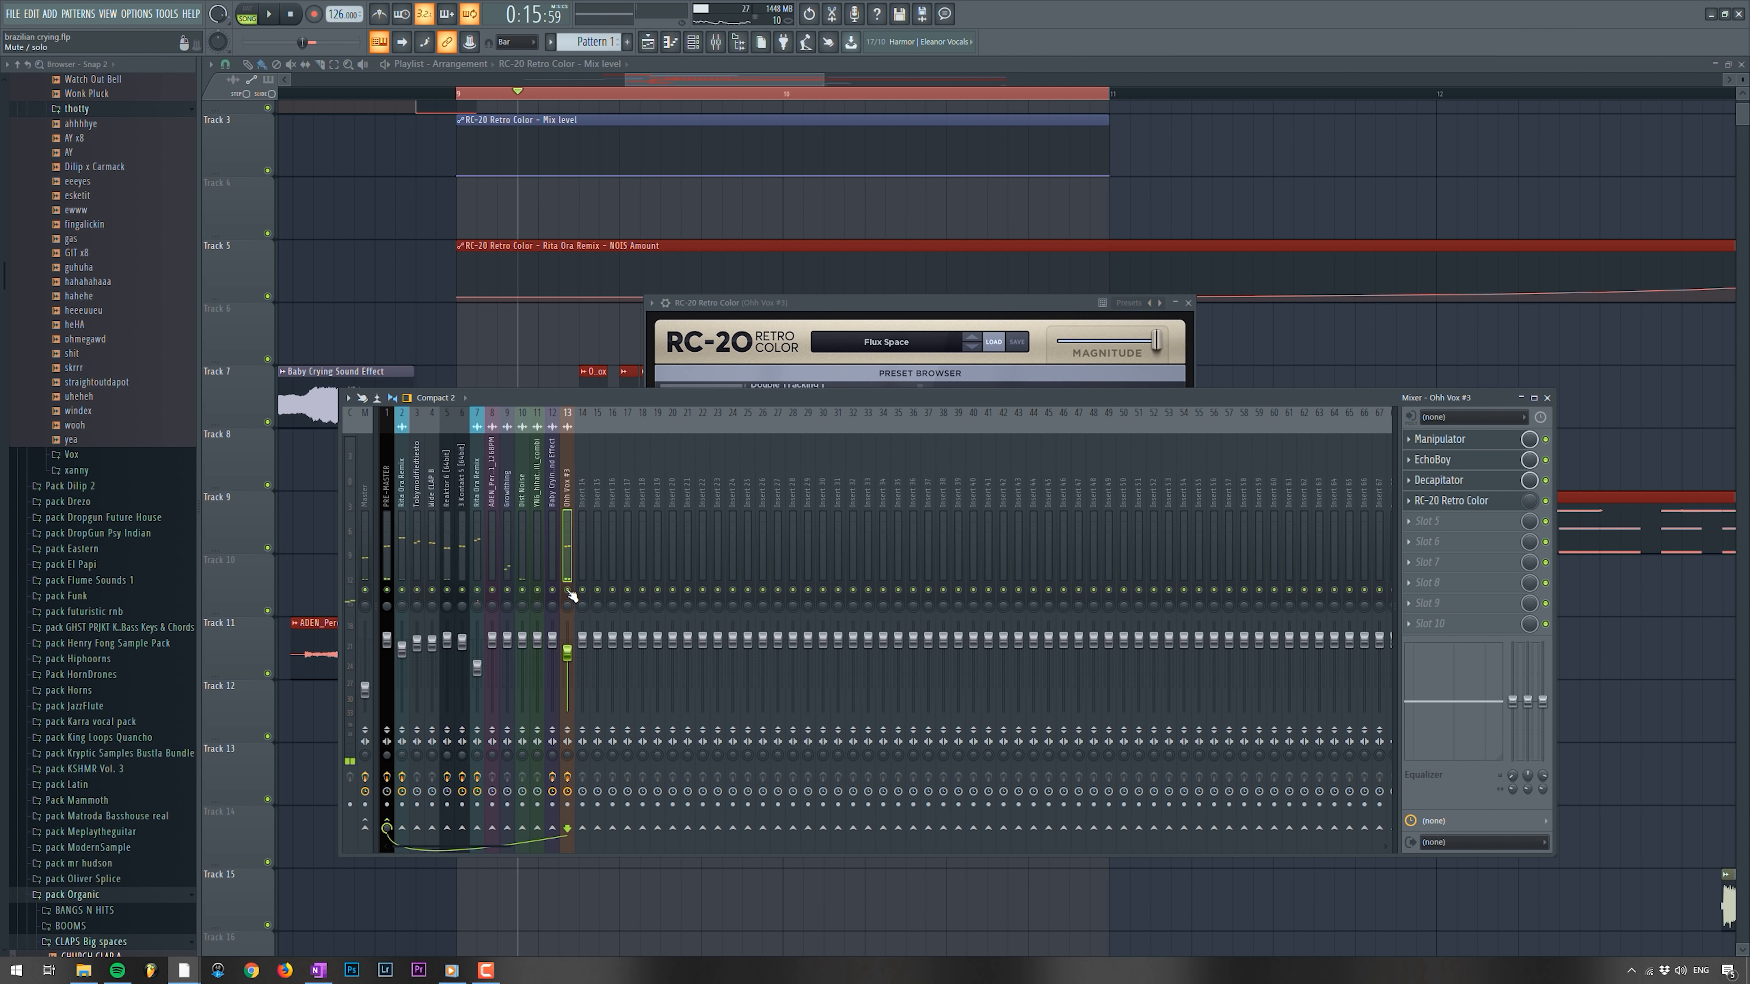
- Add automation points that ramp the RC-20 mix level up across the first Ohh Vox clip and drop it before the second
right_click(600, 226)
key("space")
key("space")
right_click(579, 175)
right_click(618, 156)
key("space")
key("space")
left_click_drag(620, 153, 619, 145)
key("space")
key("space")
right_click(621, 175)
- Shape a second RC-20 mix level rise across the next group of Ohh Vox chops, ending in a curved drop
right_click(661, 160)
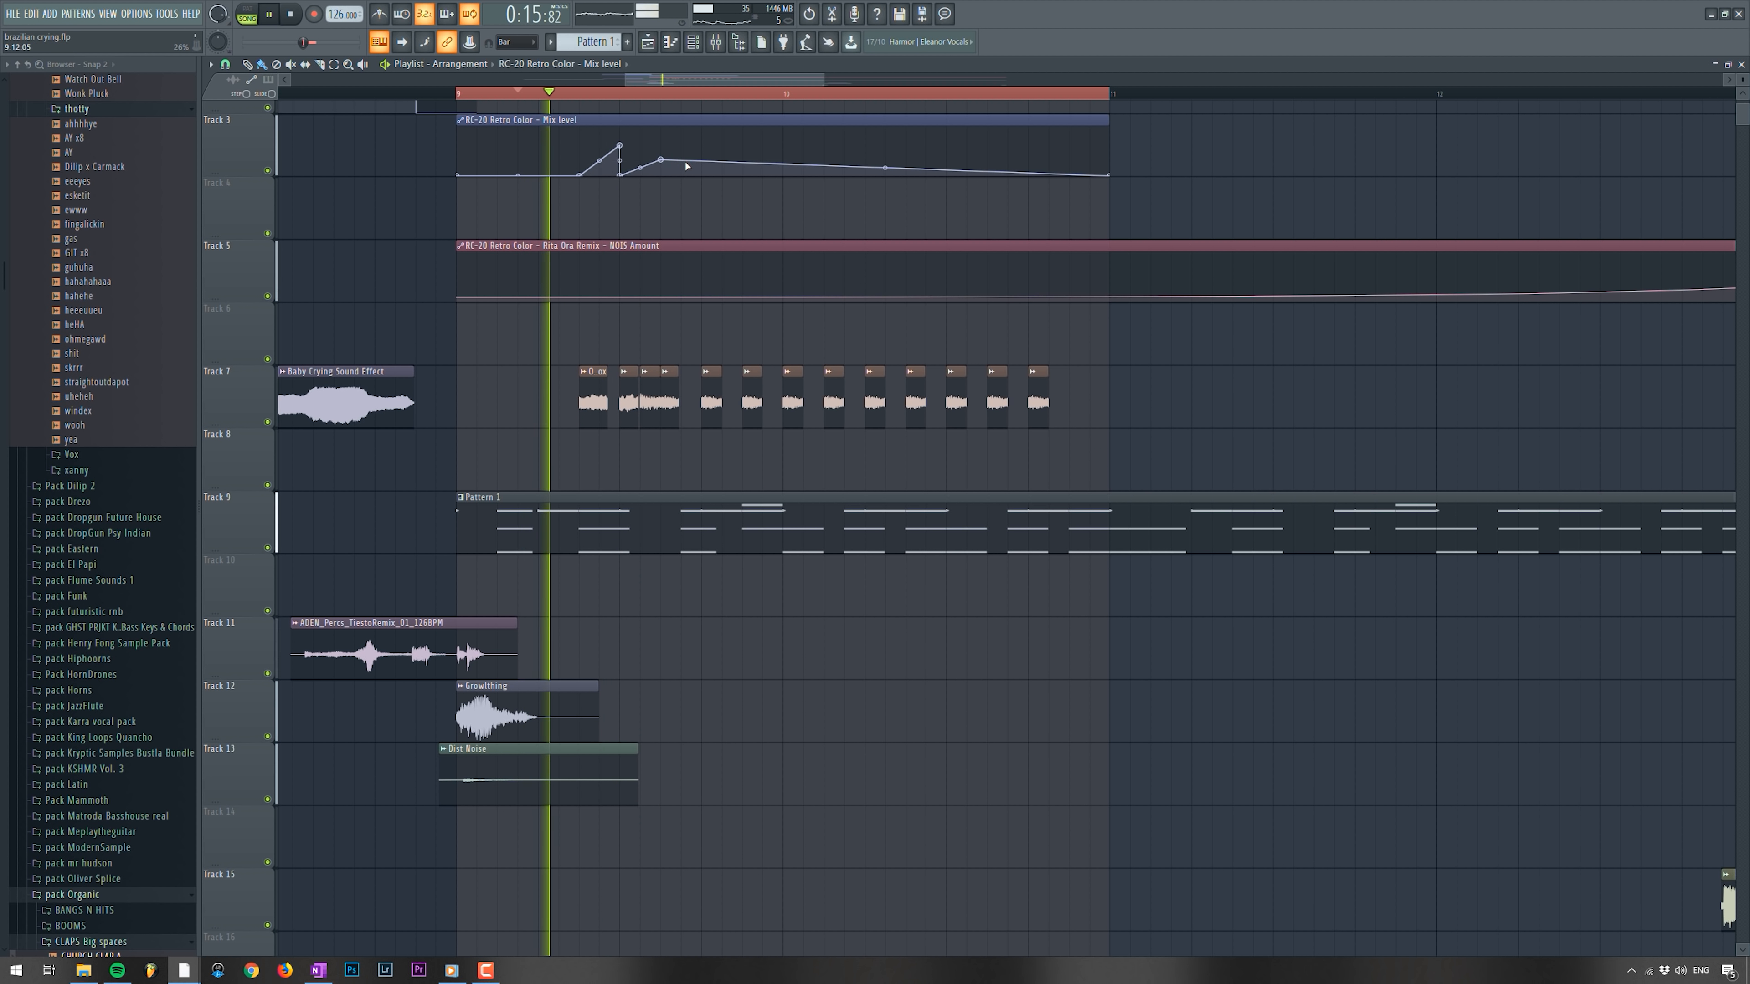
right_click(682, 157)
right_click(680, 175)
mouse_move(683, 175)
left_mouse_down()
mouse_move(705, 175)
mouse_move(691, 155)
left_mouse_up()
key("space")
key("space")
- Add two short RC-20 mix level swells before bar 10, each dropping back down, and keep the rest of the clip low
right_click(722, 156)
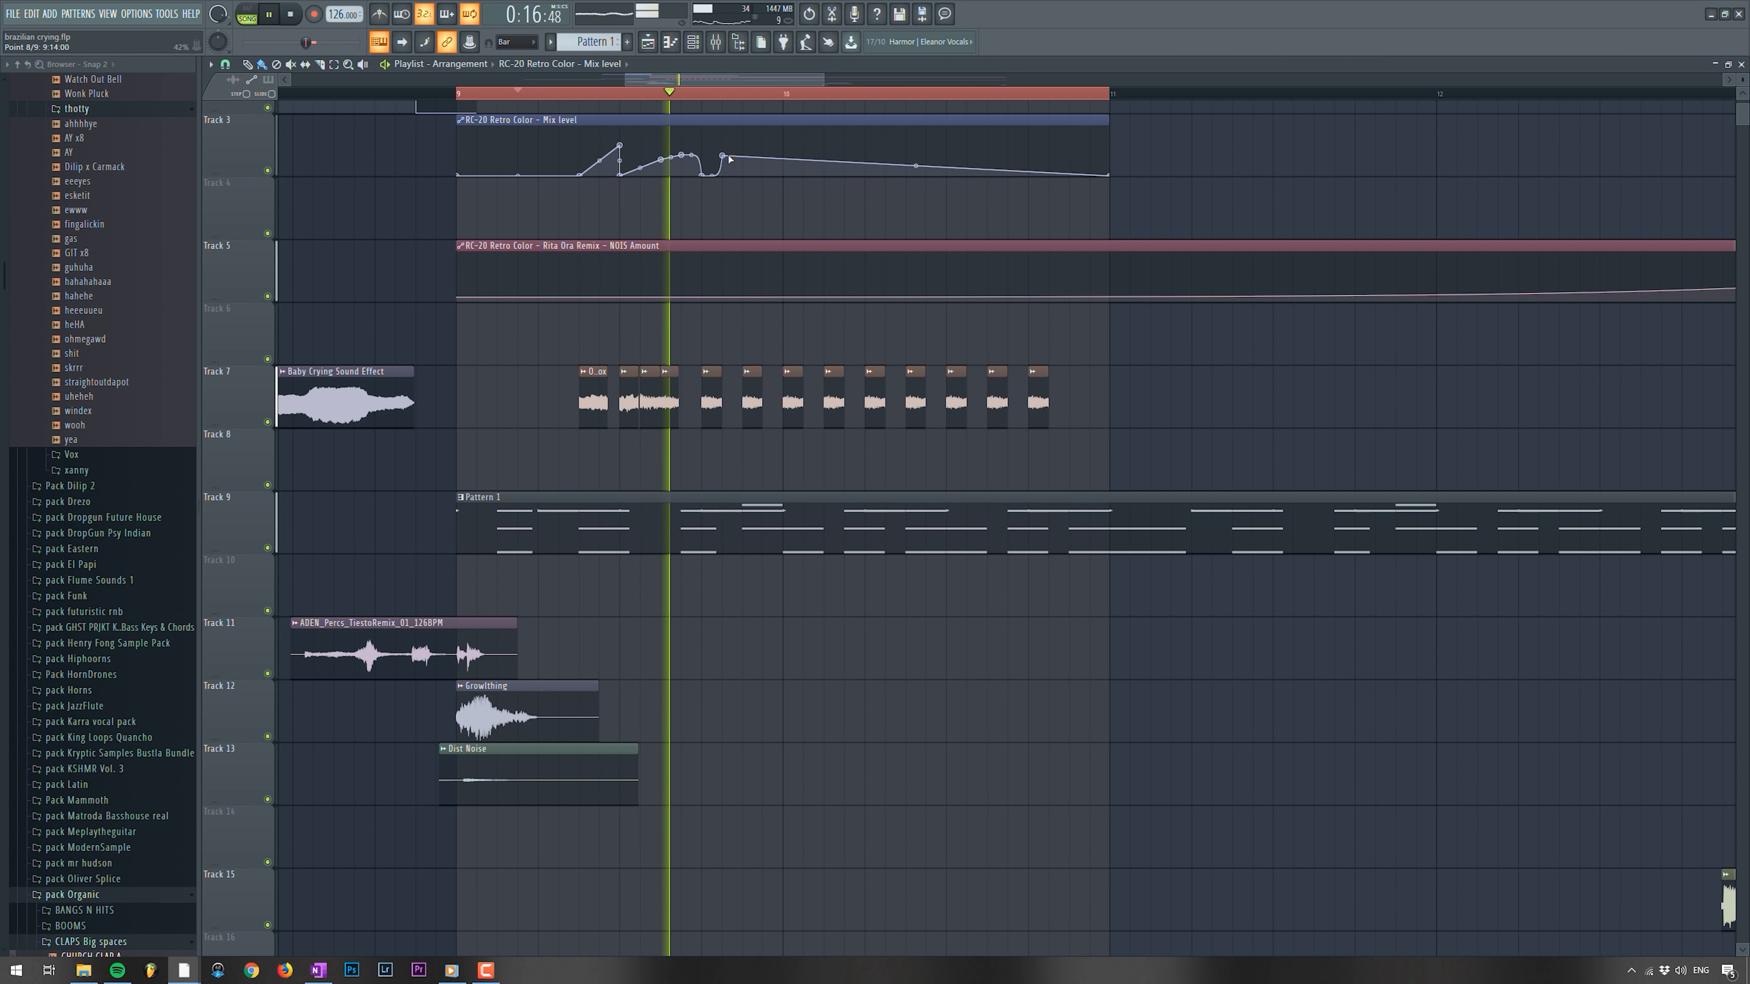
right_click(744, 175)
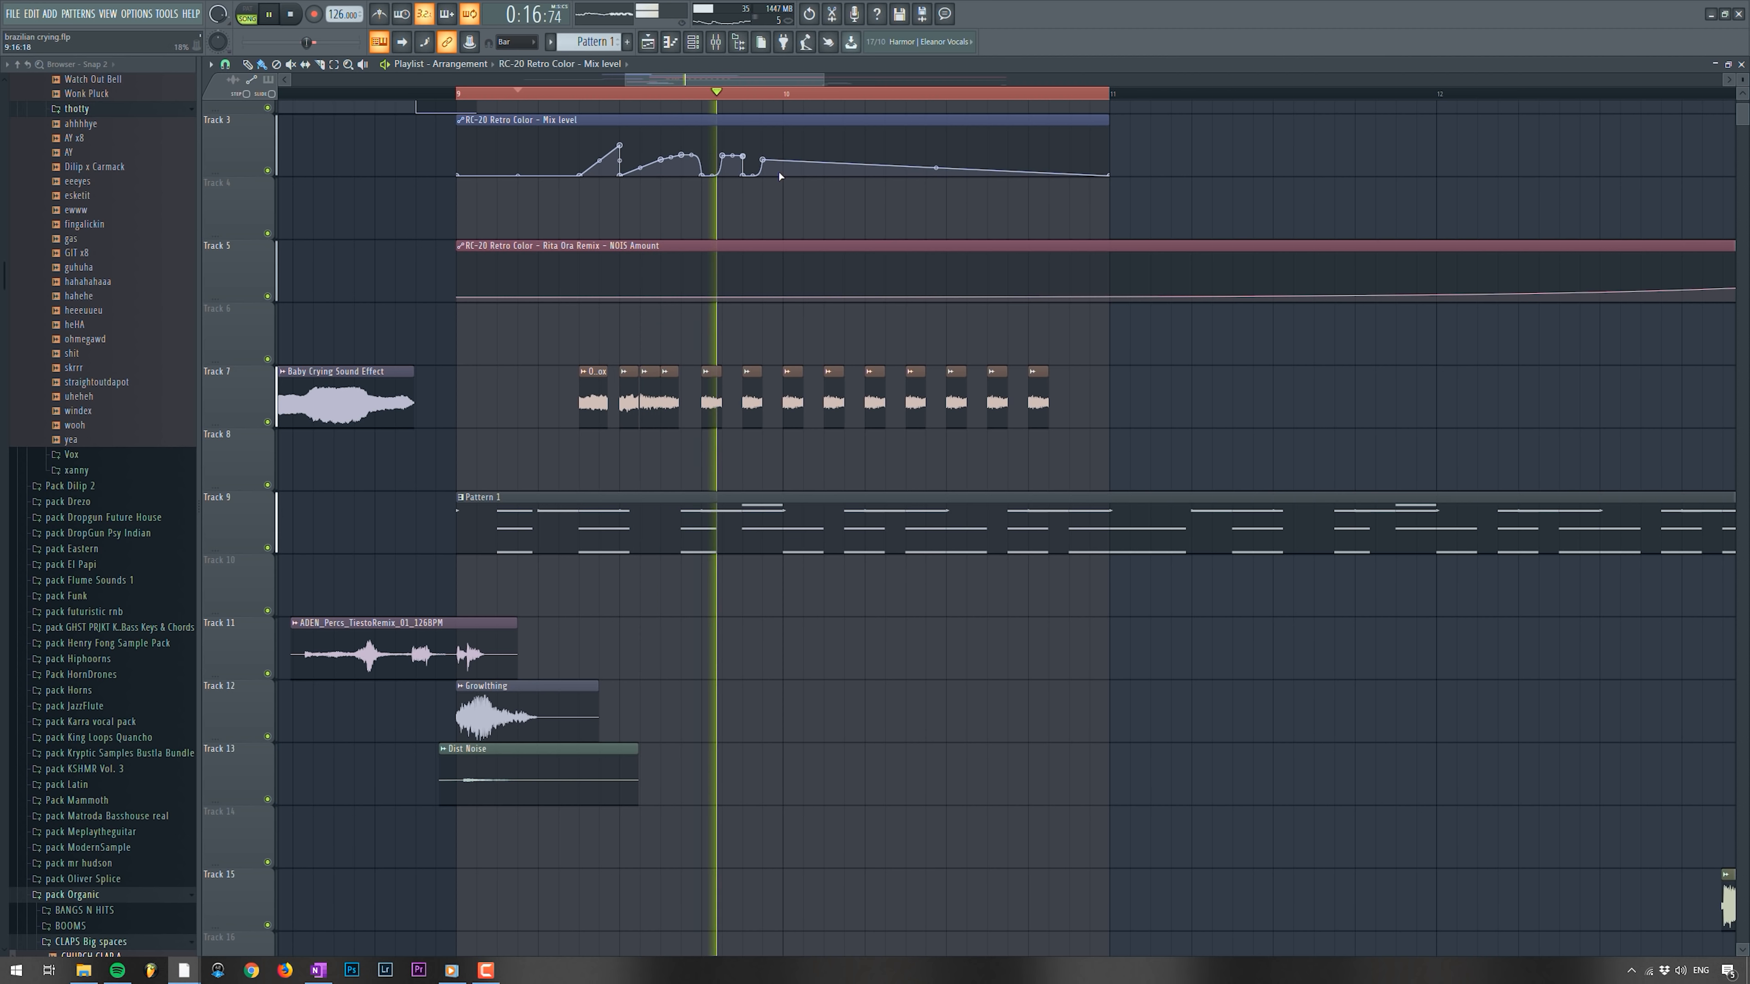
right_click(784, 153)
right_click(785, 175)
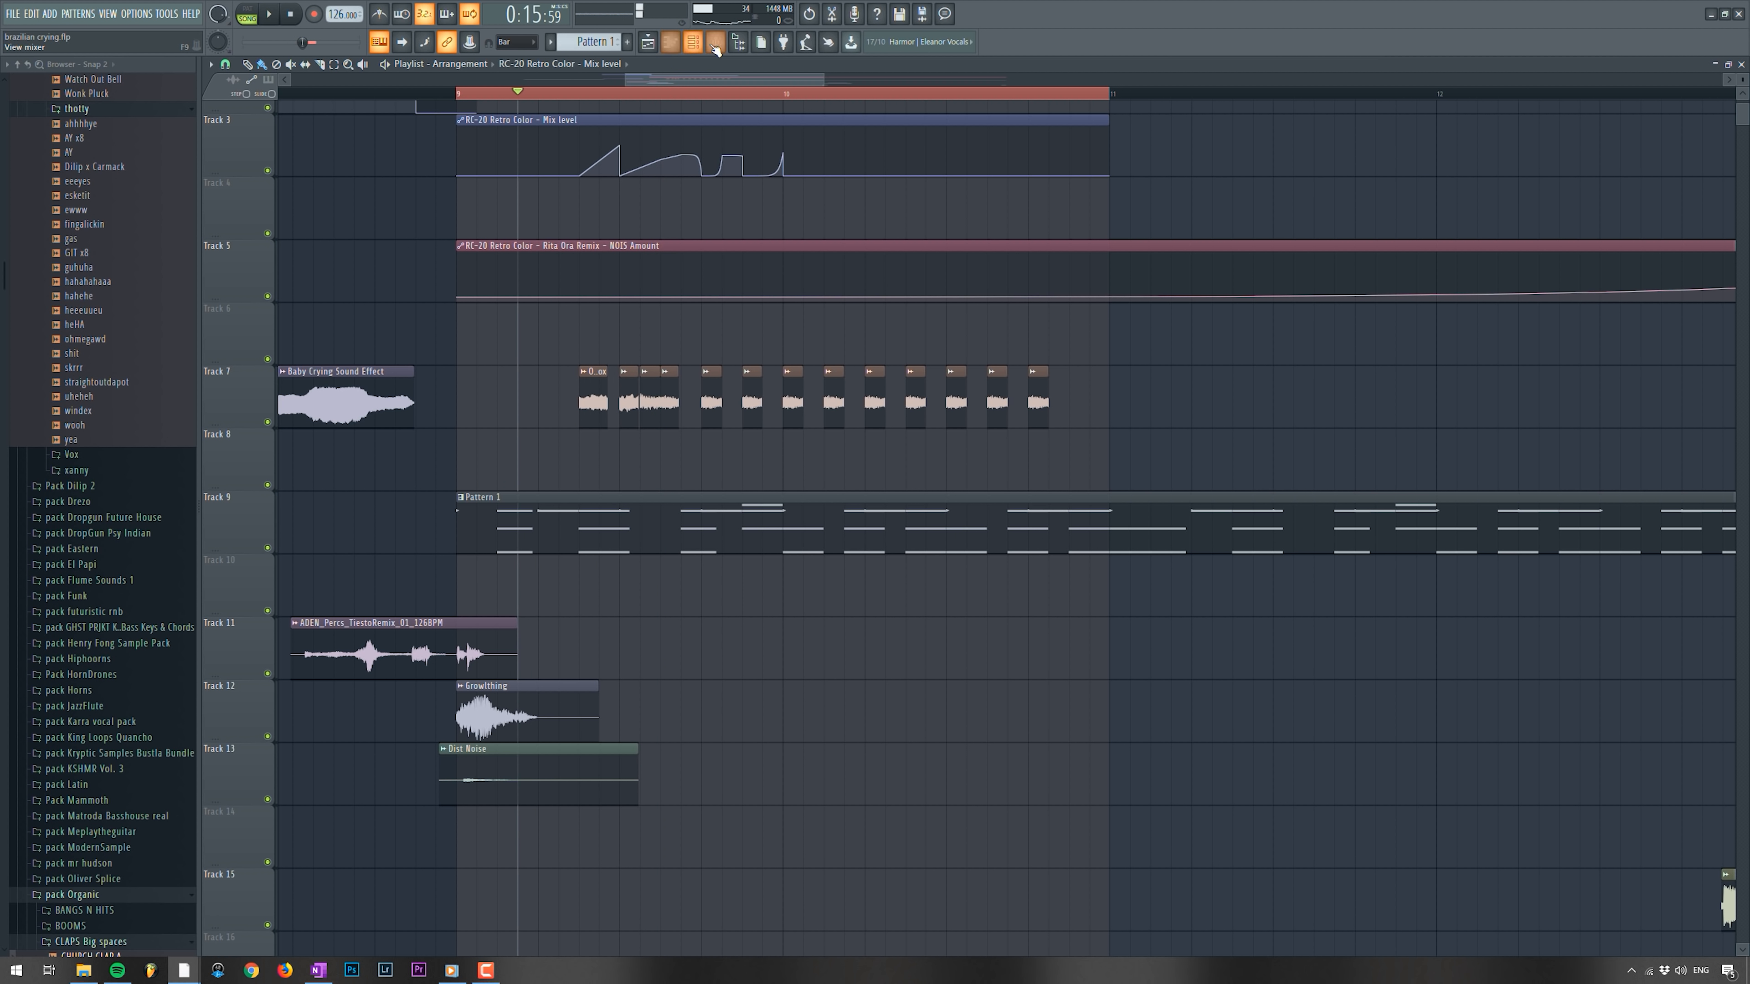
- Add Kickstart to slot 10 of the Ohh Vox #3 mixer track with its mix at 80% and listen to the result
left_click(717, 44)
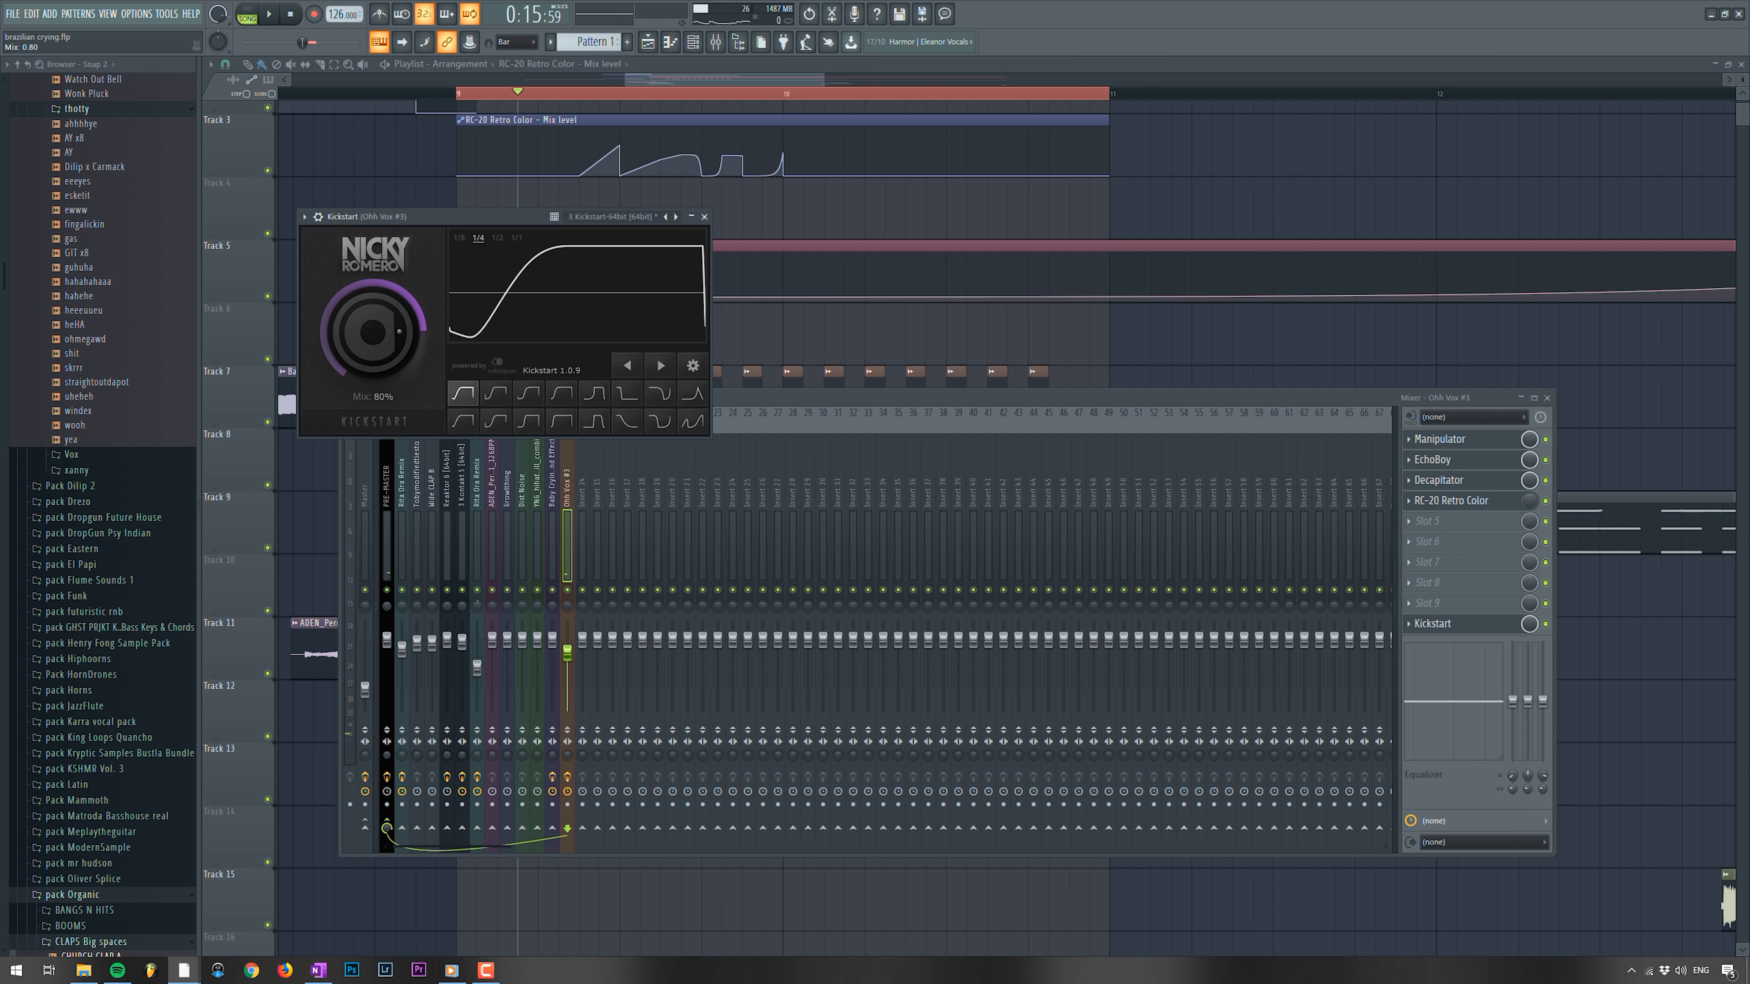
left_click(812, 213)
key("space")
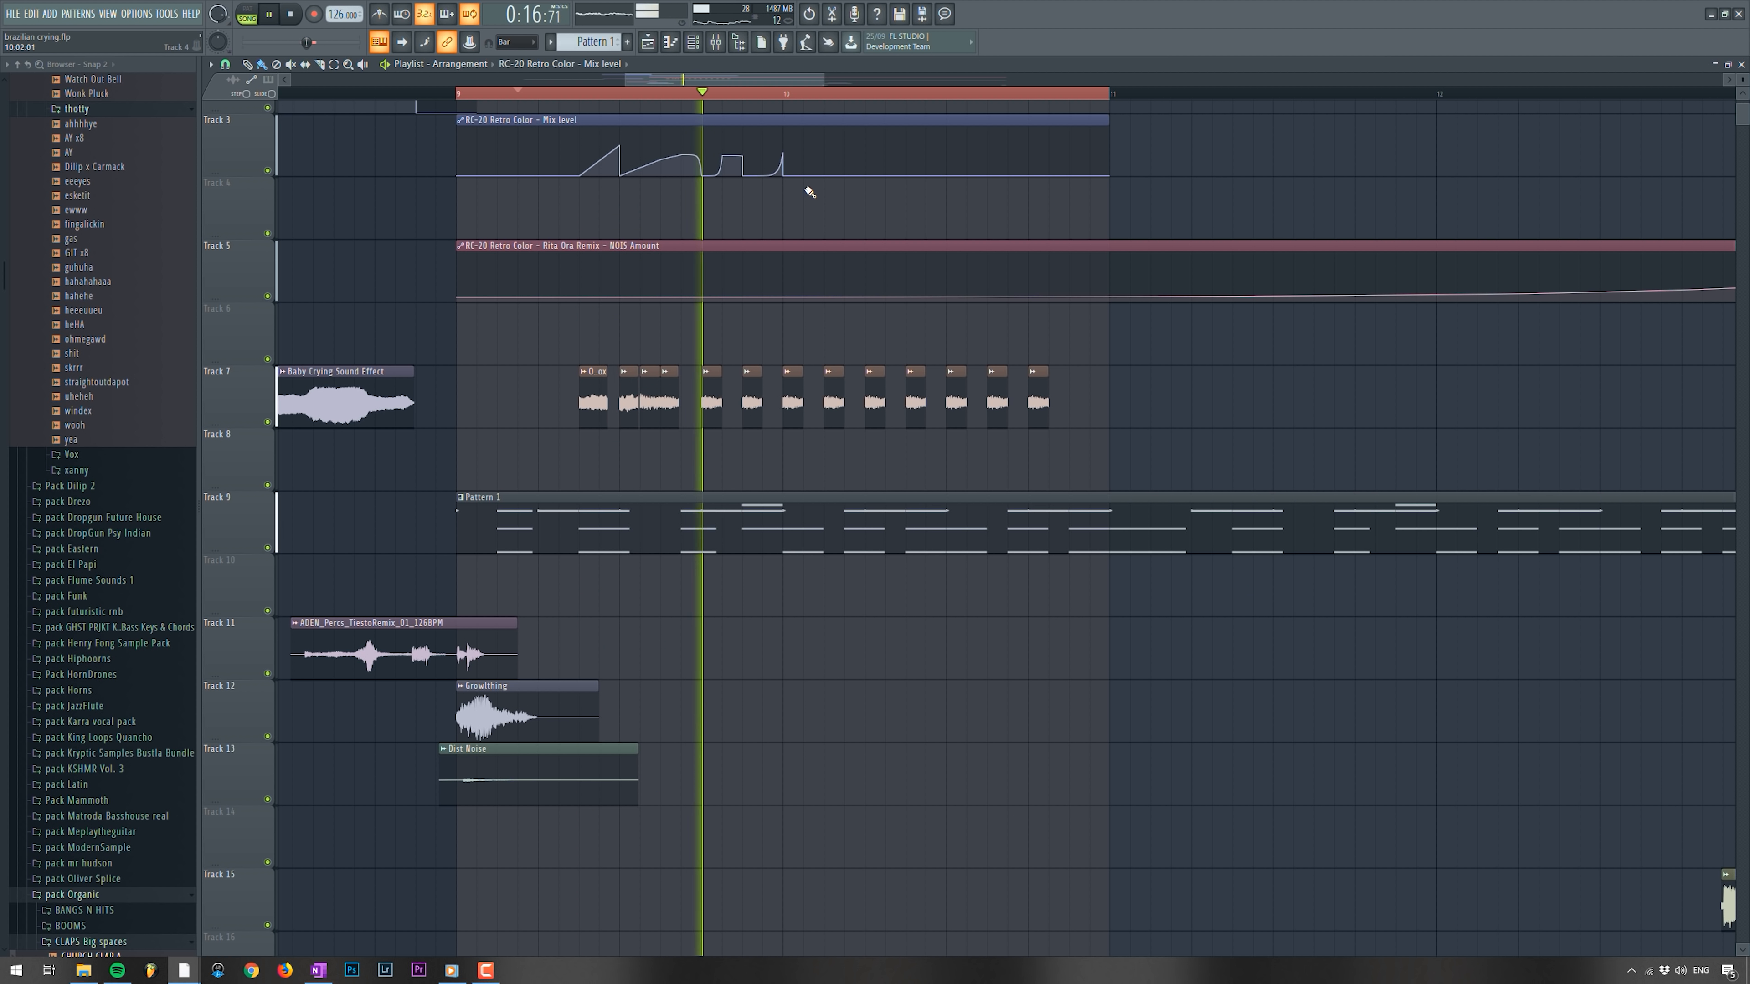
key("space")
- Remove the flat-topped swell before the final peak in the RC-20 mix level automation and check it in playback
left_click_drag(722, 156, 742, 155)
key("space")
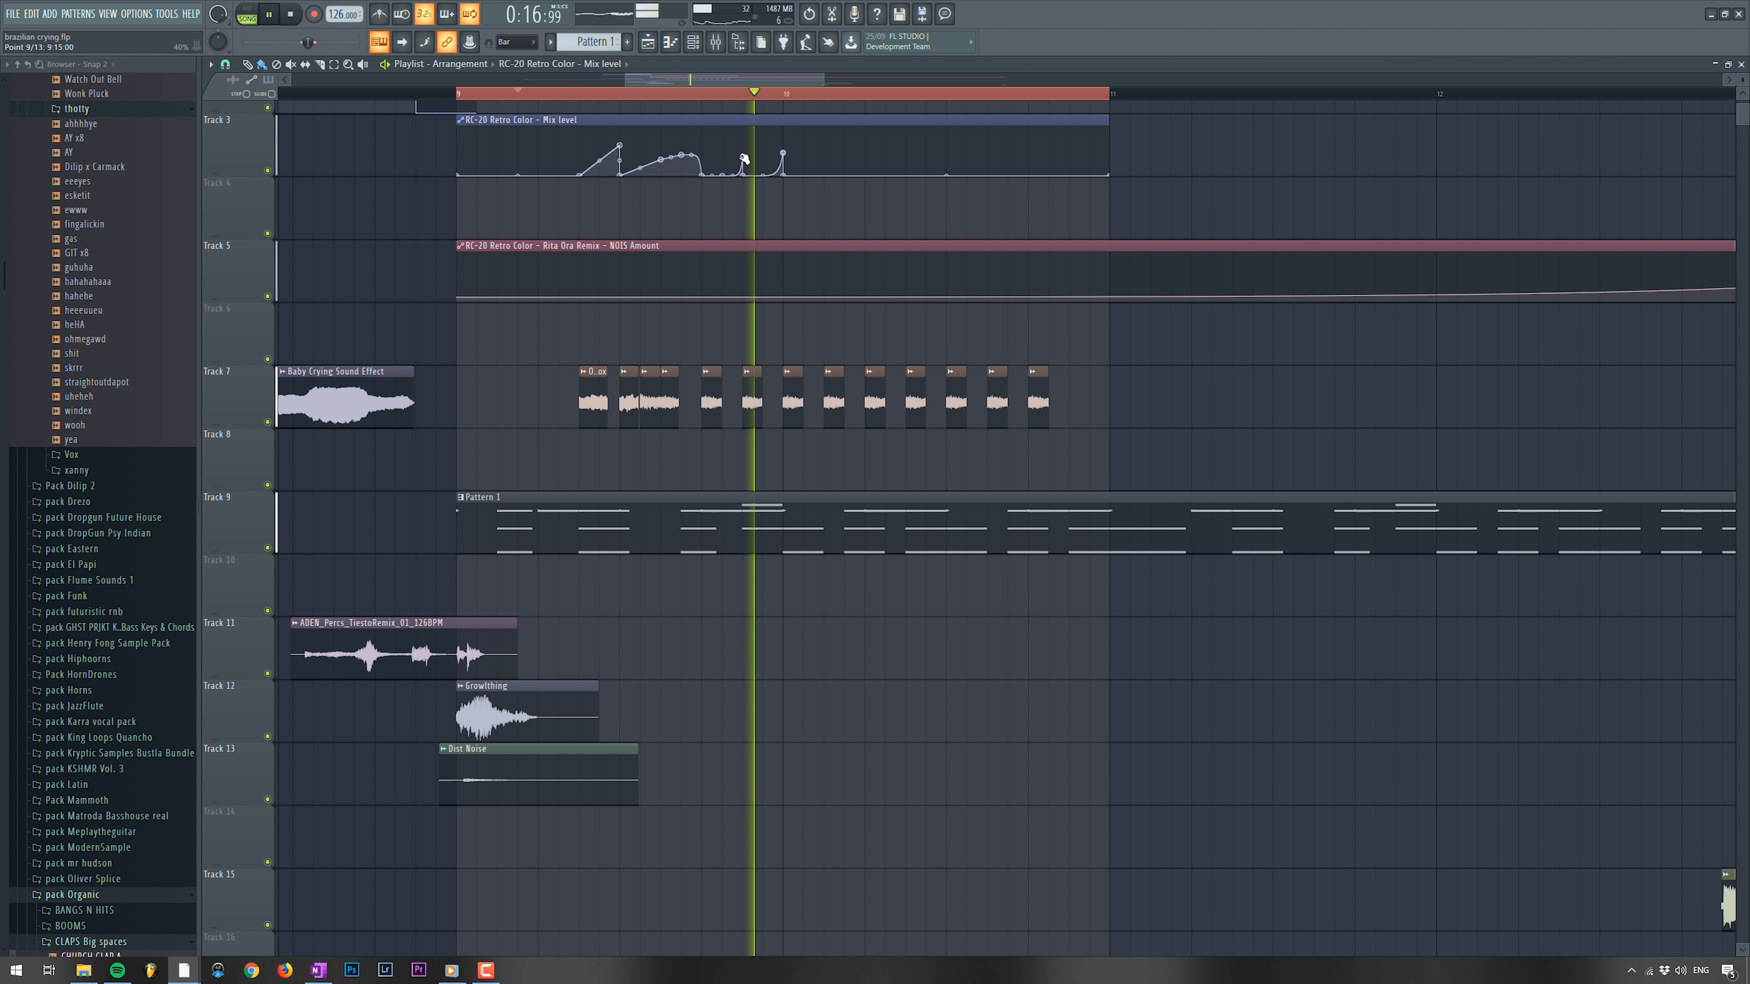
key("space")
- Create an automation clip for the EchoBoy mix on the Ohh Vox #3 mixer track
key("F9")
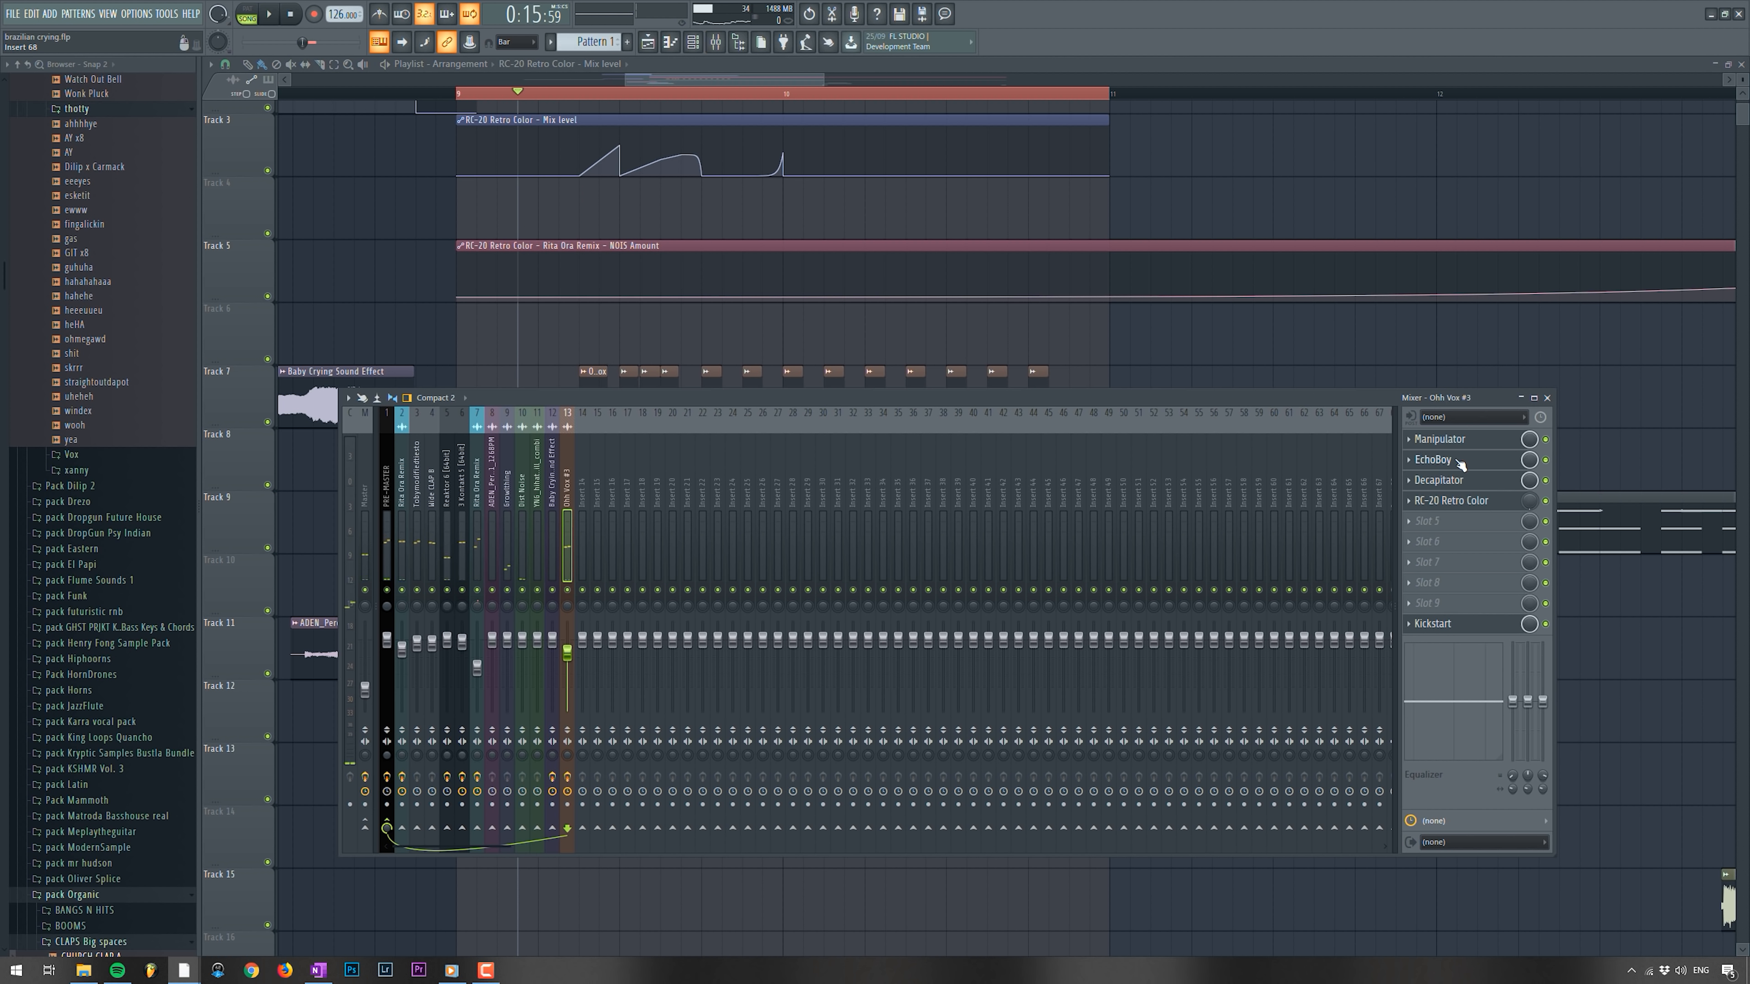
left_click(1434, 460)
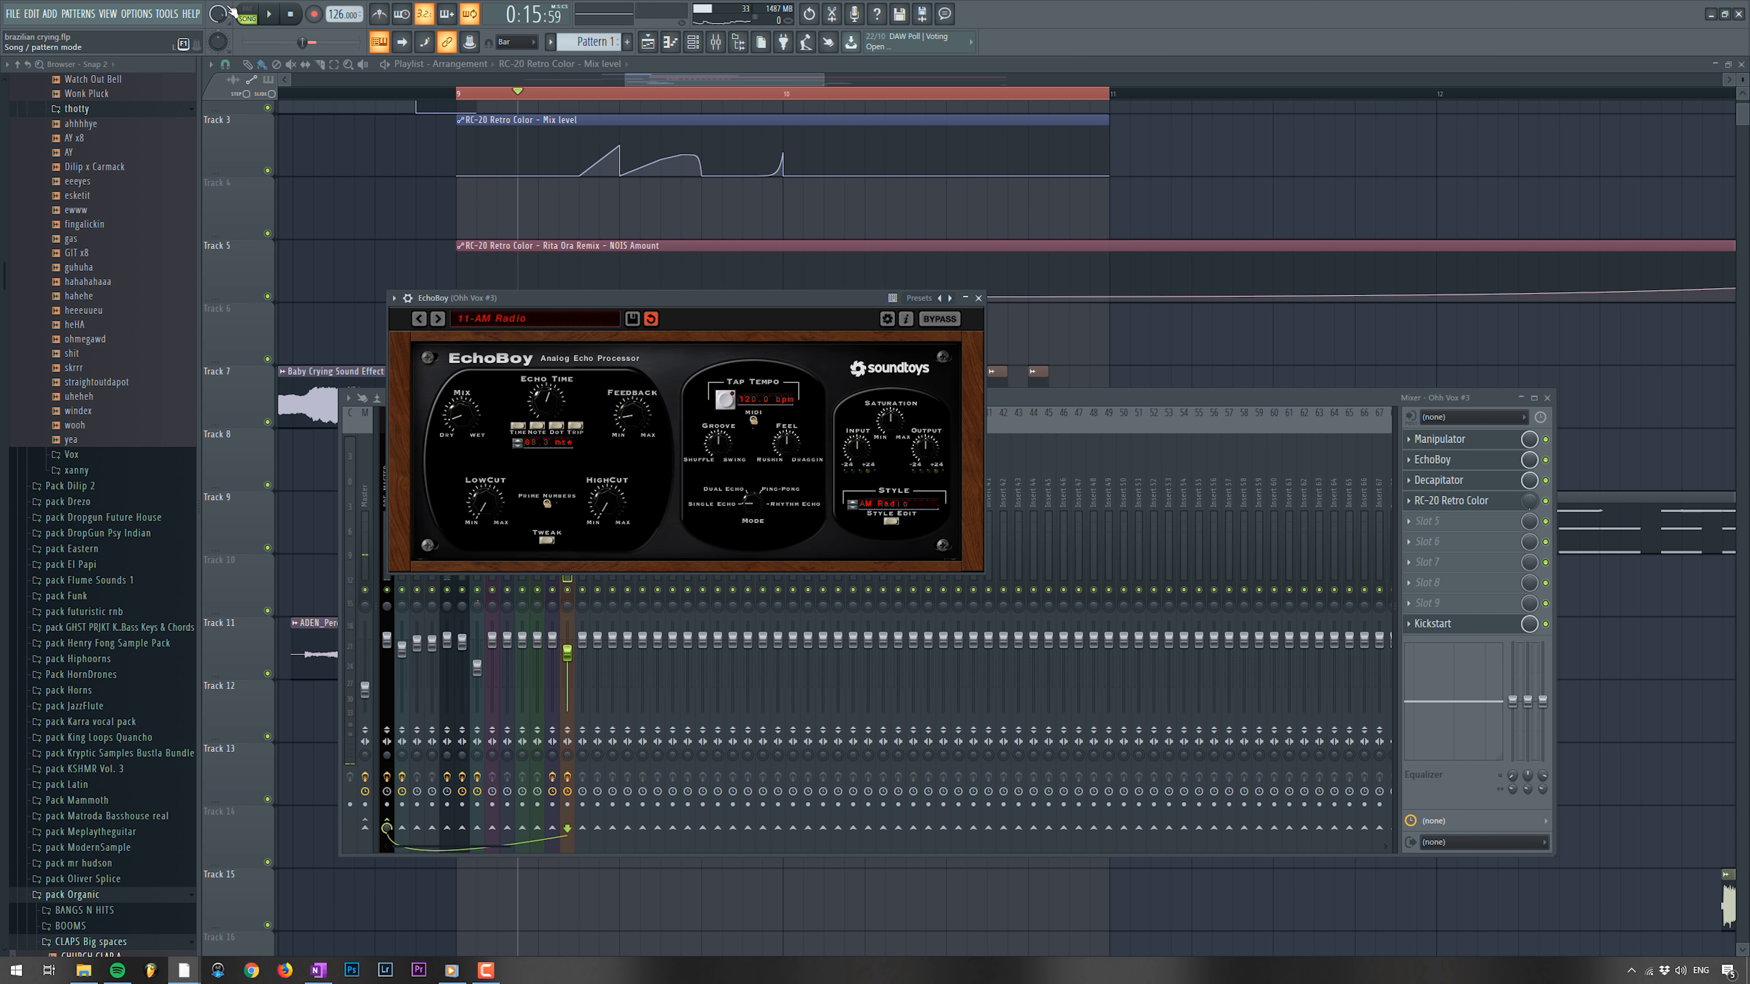
left_click(165, 14)
mouse_move(232, 184)
left_click(344, 263)
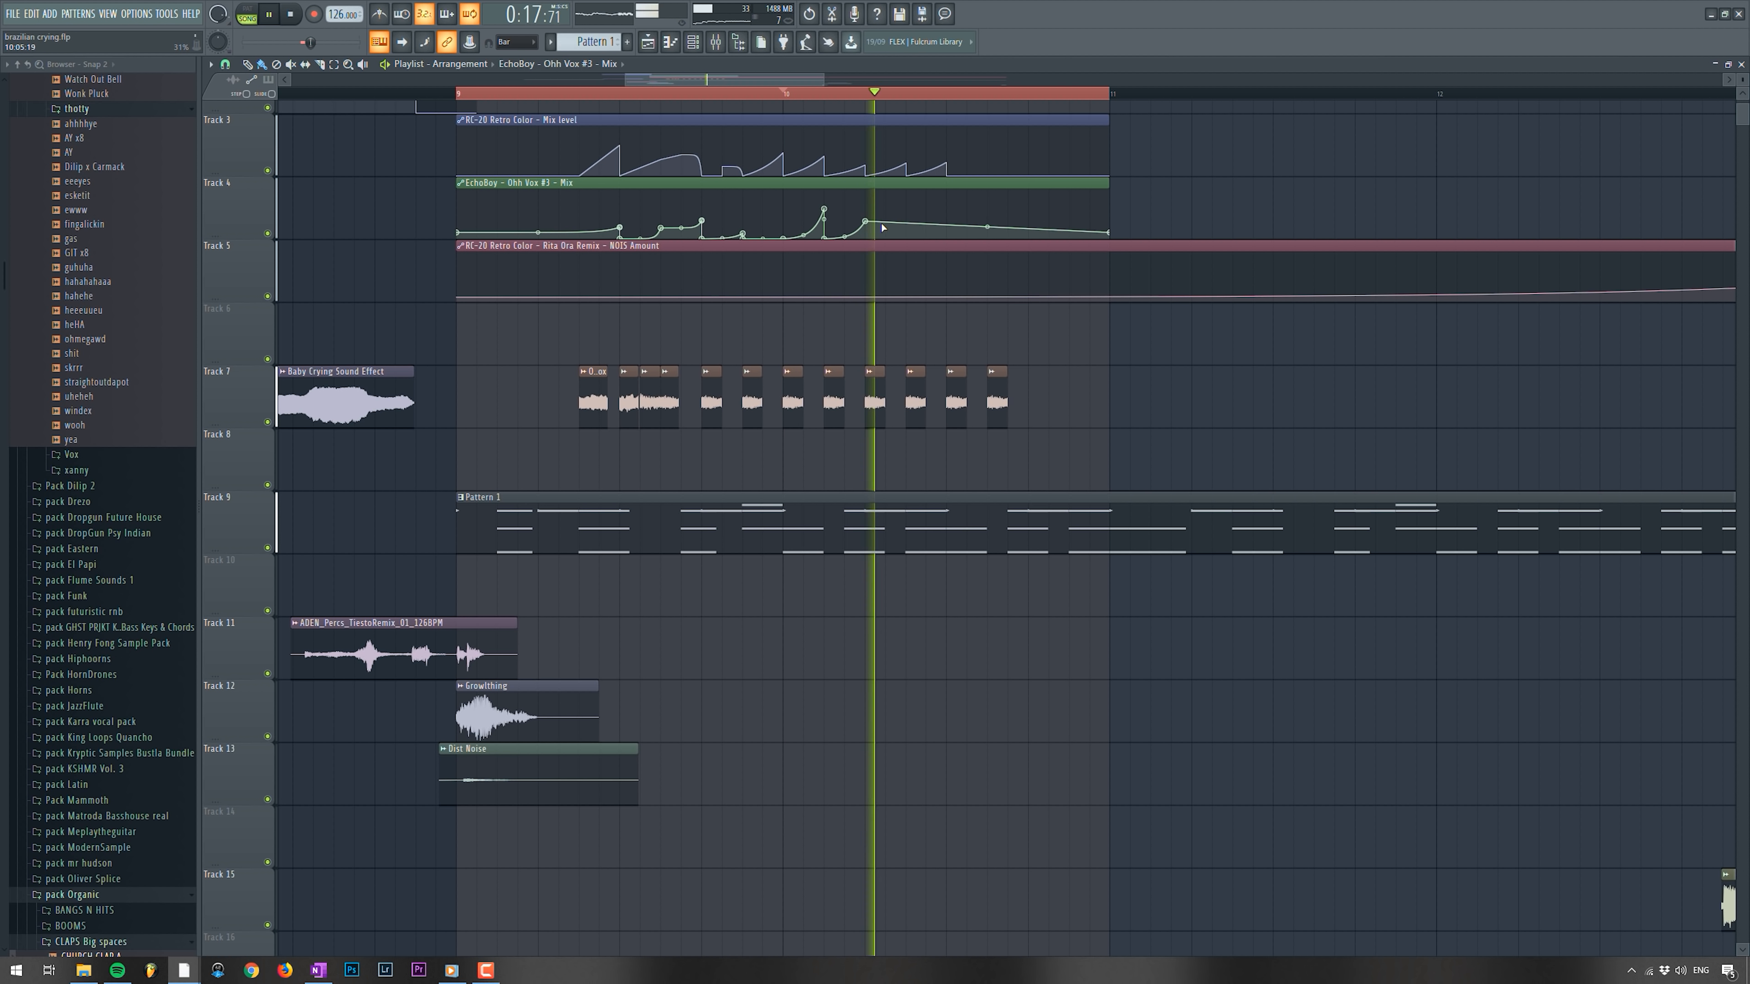
- Bend the last two small RC-20 mix level ramps after bar 10 into steep curved rises and check them in playback
key("space")
key("space")
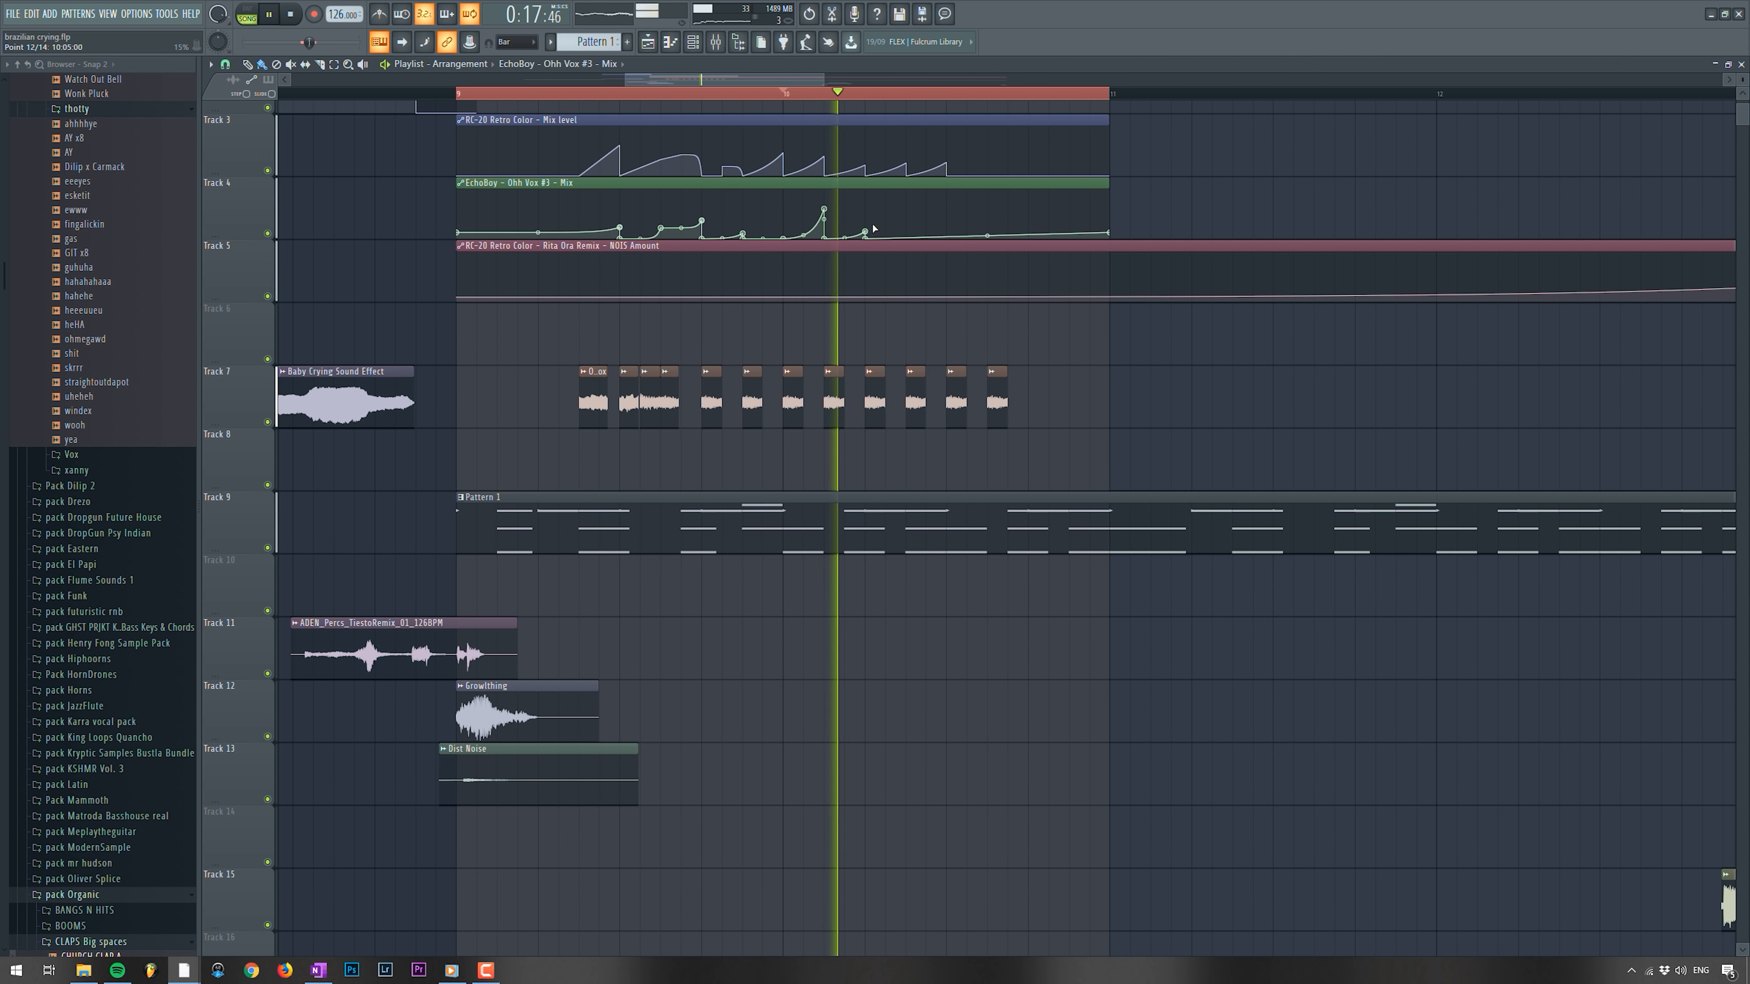
left_click_drag(885, 171, 926, 178)
key("space")
key("space")
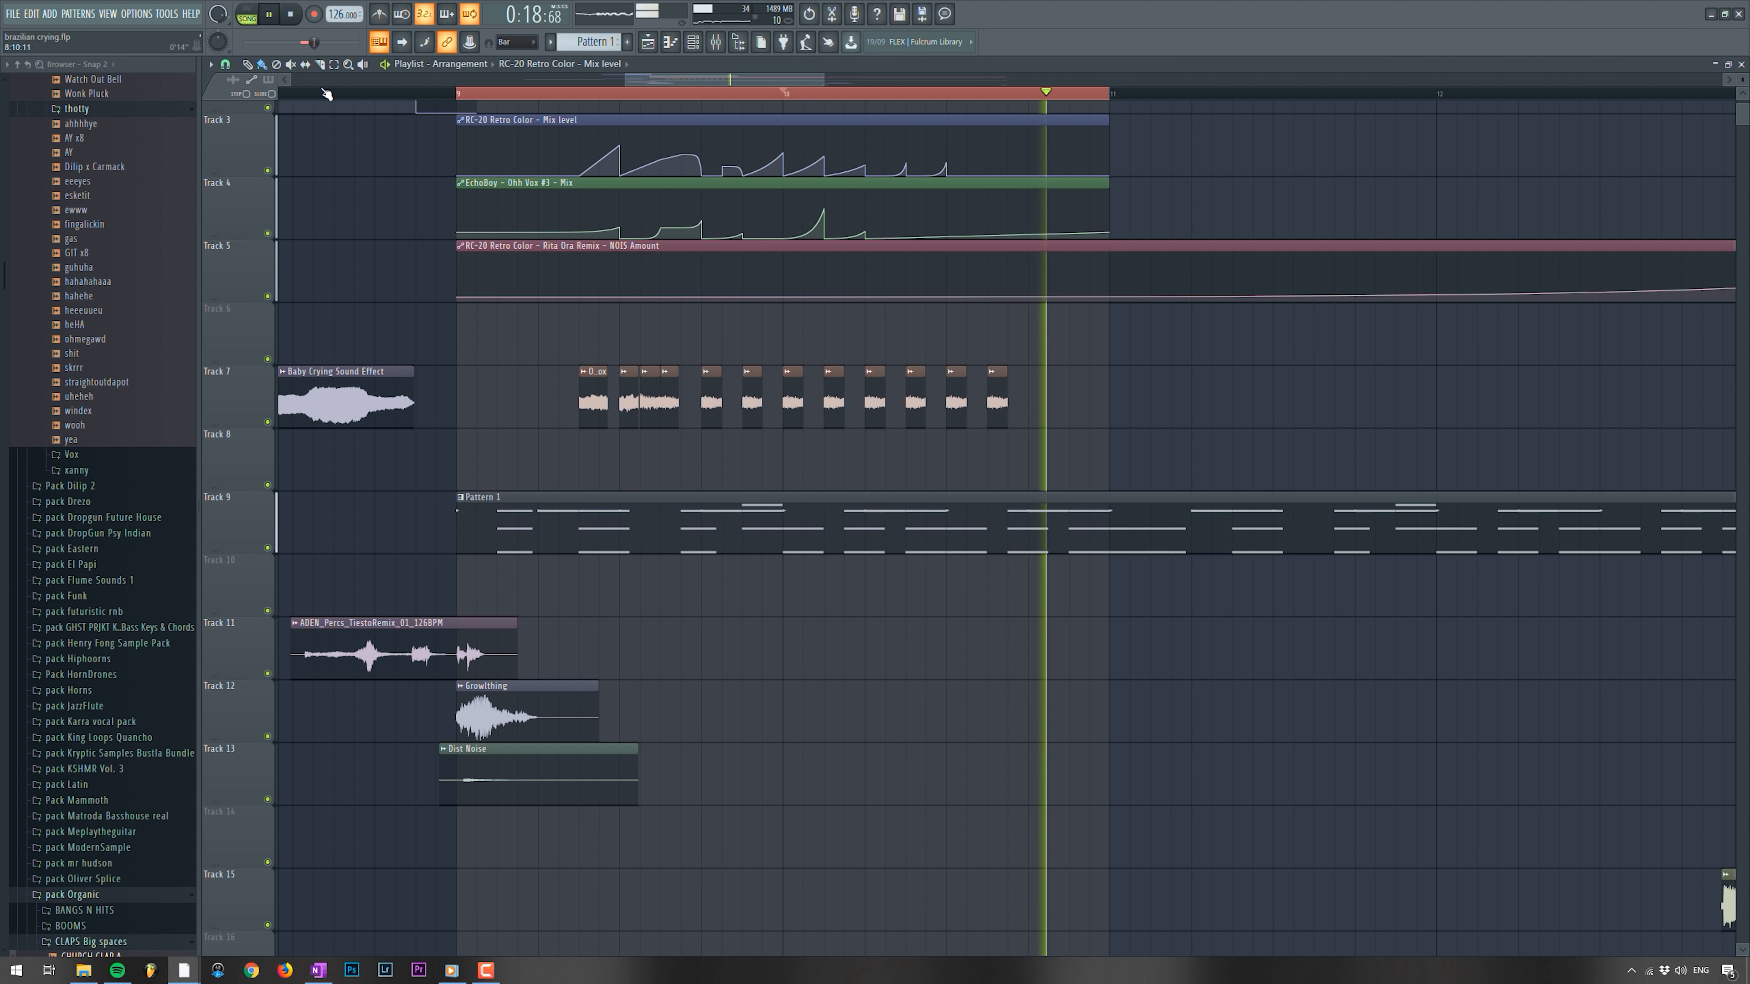
key("space")
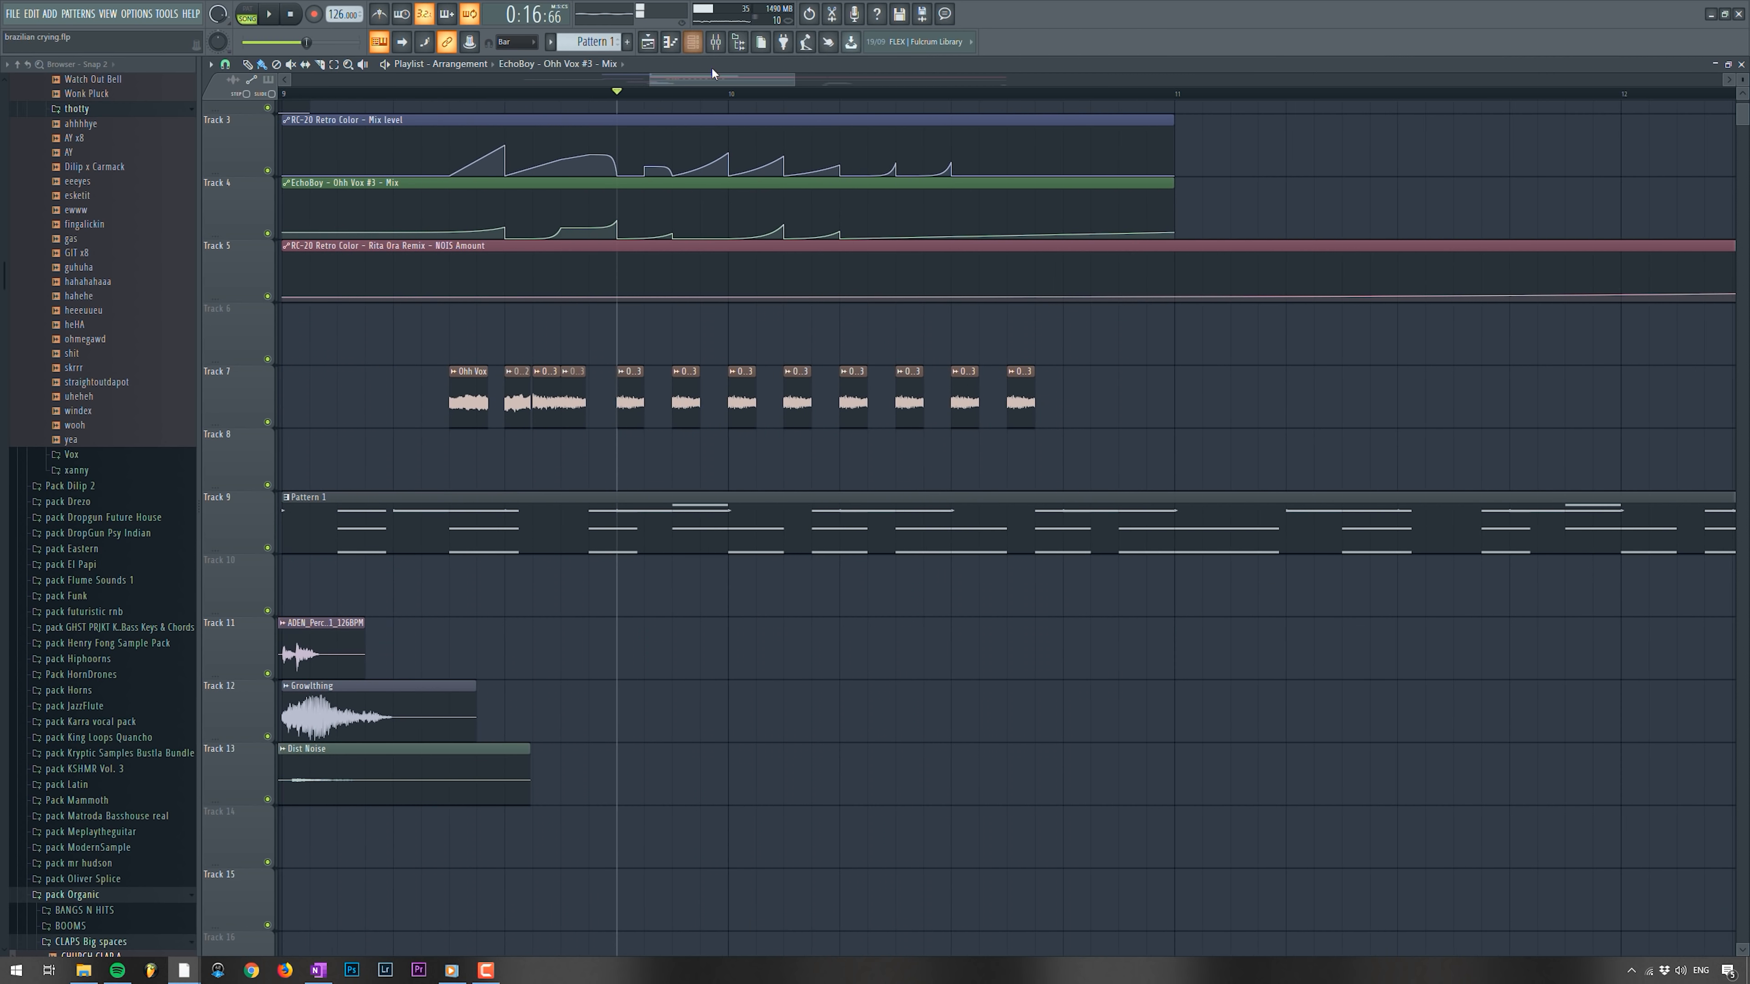
- Shorten alternate Ohh Vox #3 chops on Track 7 to tighten the vocal rhythm
left_click_drag(715, 79, 712, 80)
scroll(755, 338, "up", 2)
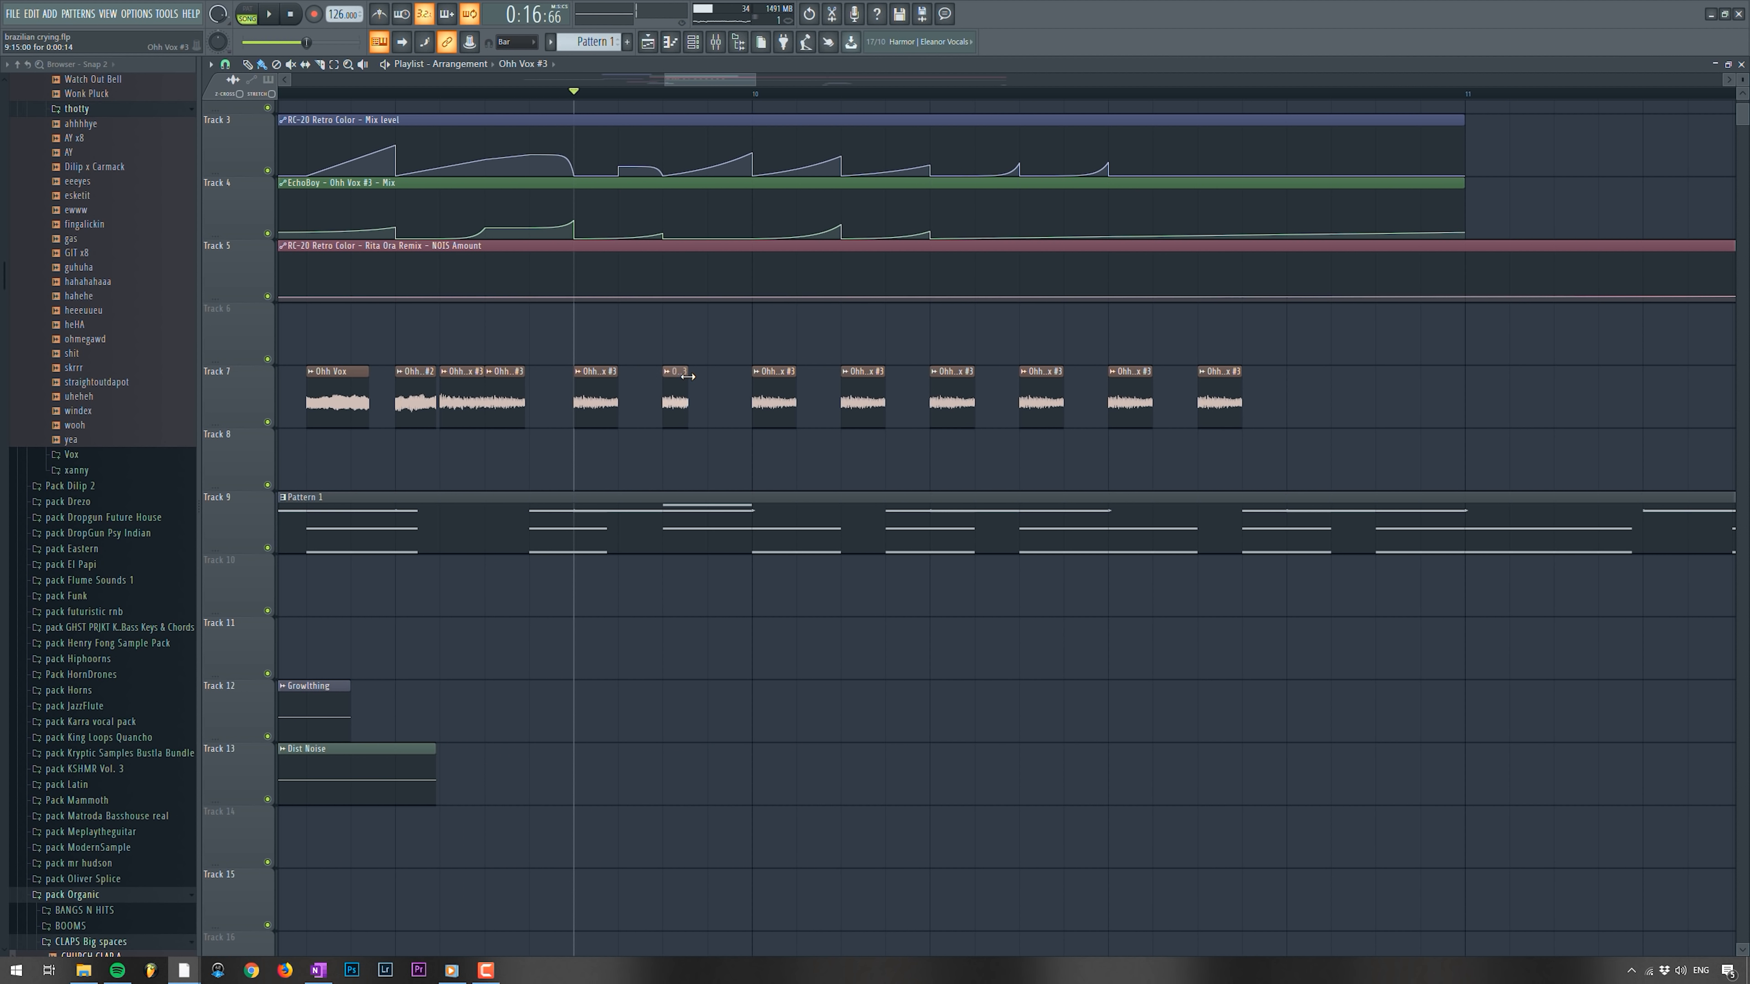
key("space")
left_click_drag(974, 385, 949, 385)
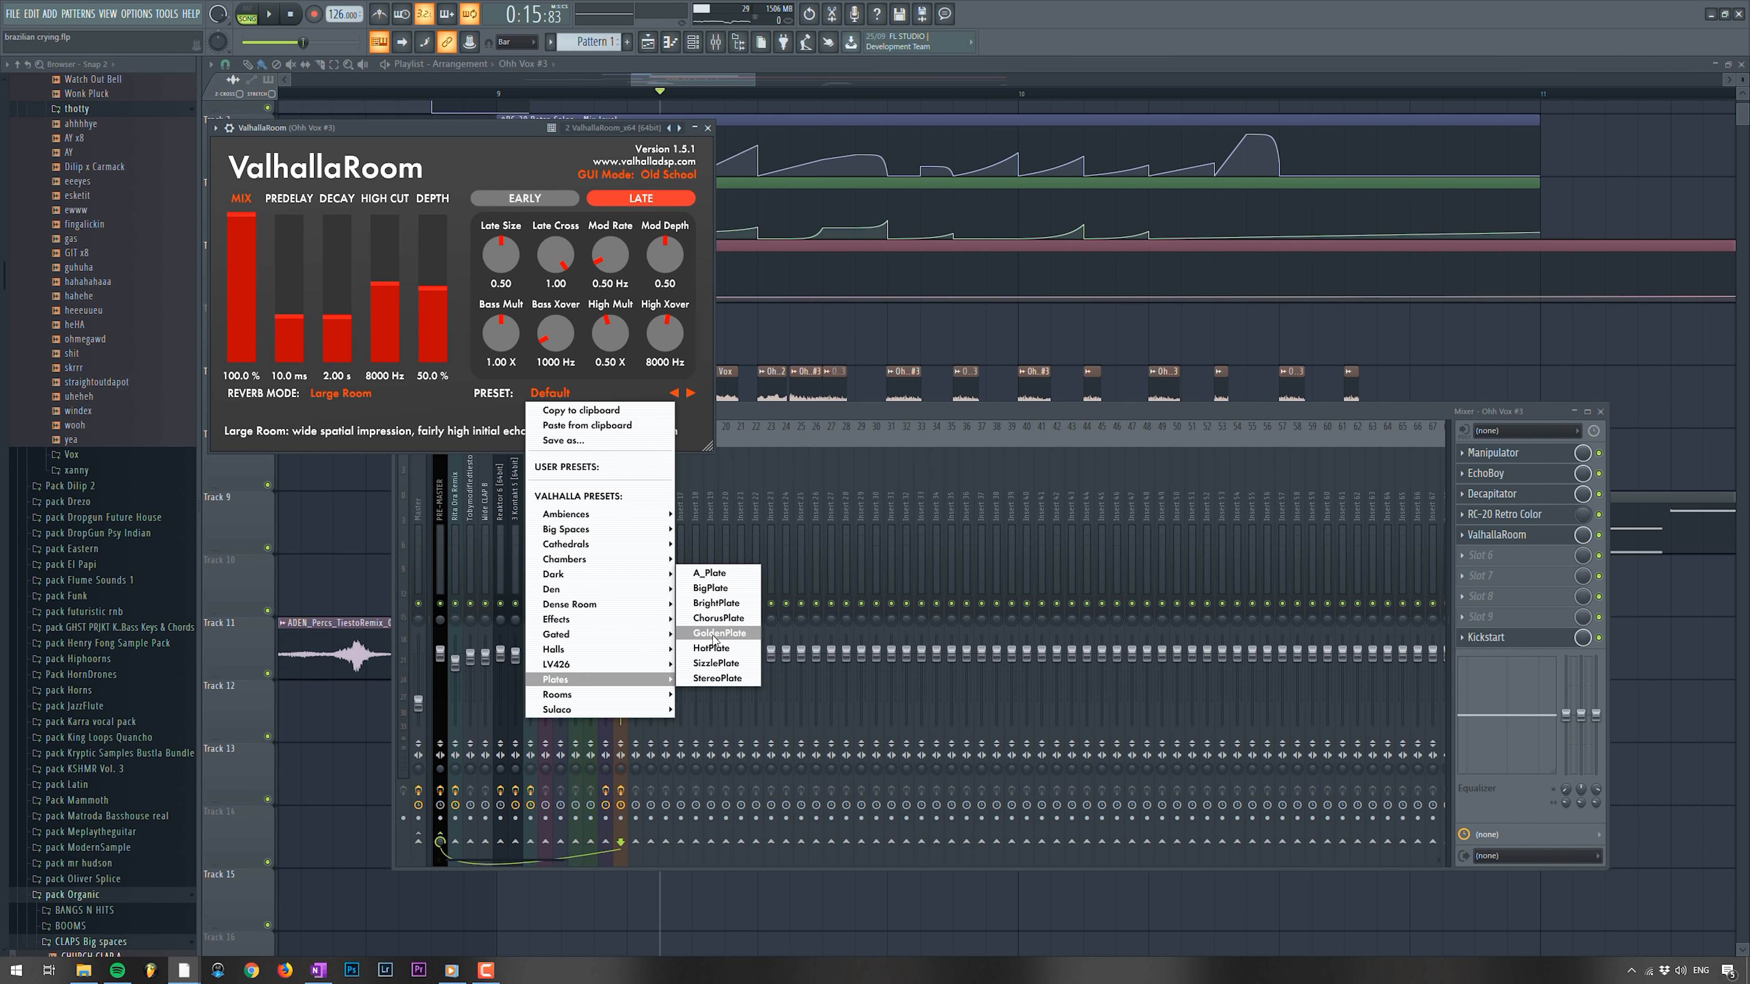
- Load the GoldenPlate preset in ValhallaRoom on the Ohh Vox #3 mixer track
left_click(715, 636)
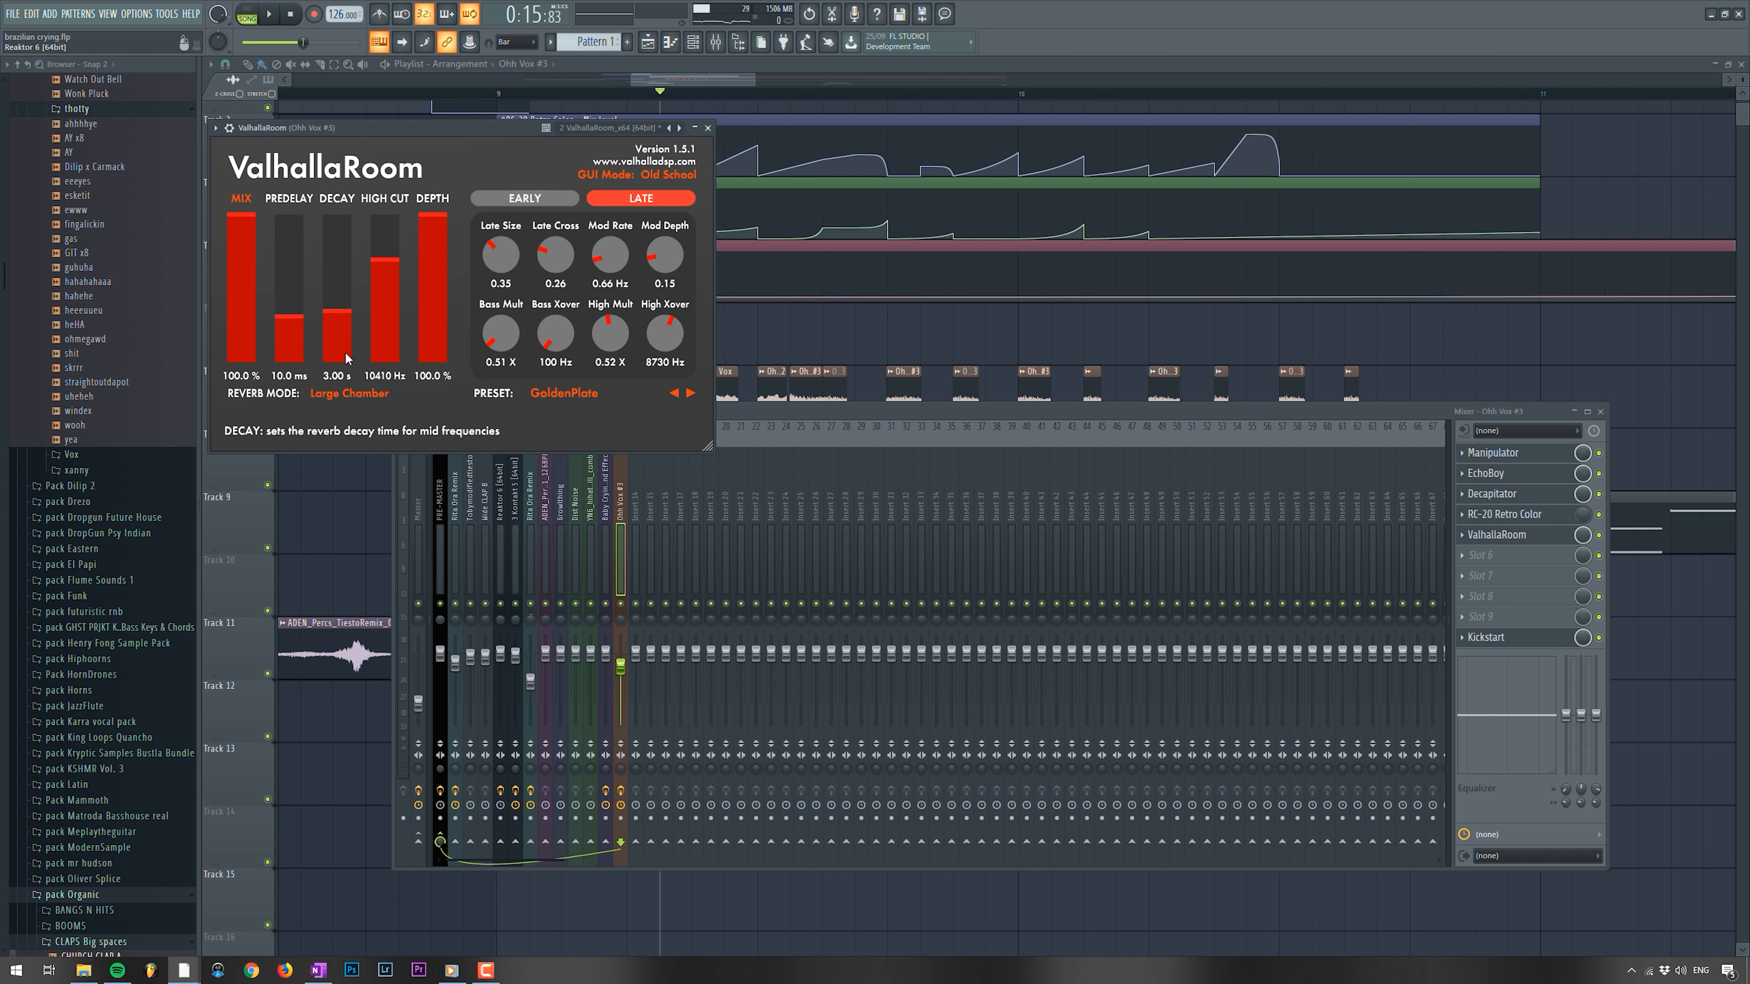
left_click(658, 606)
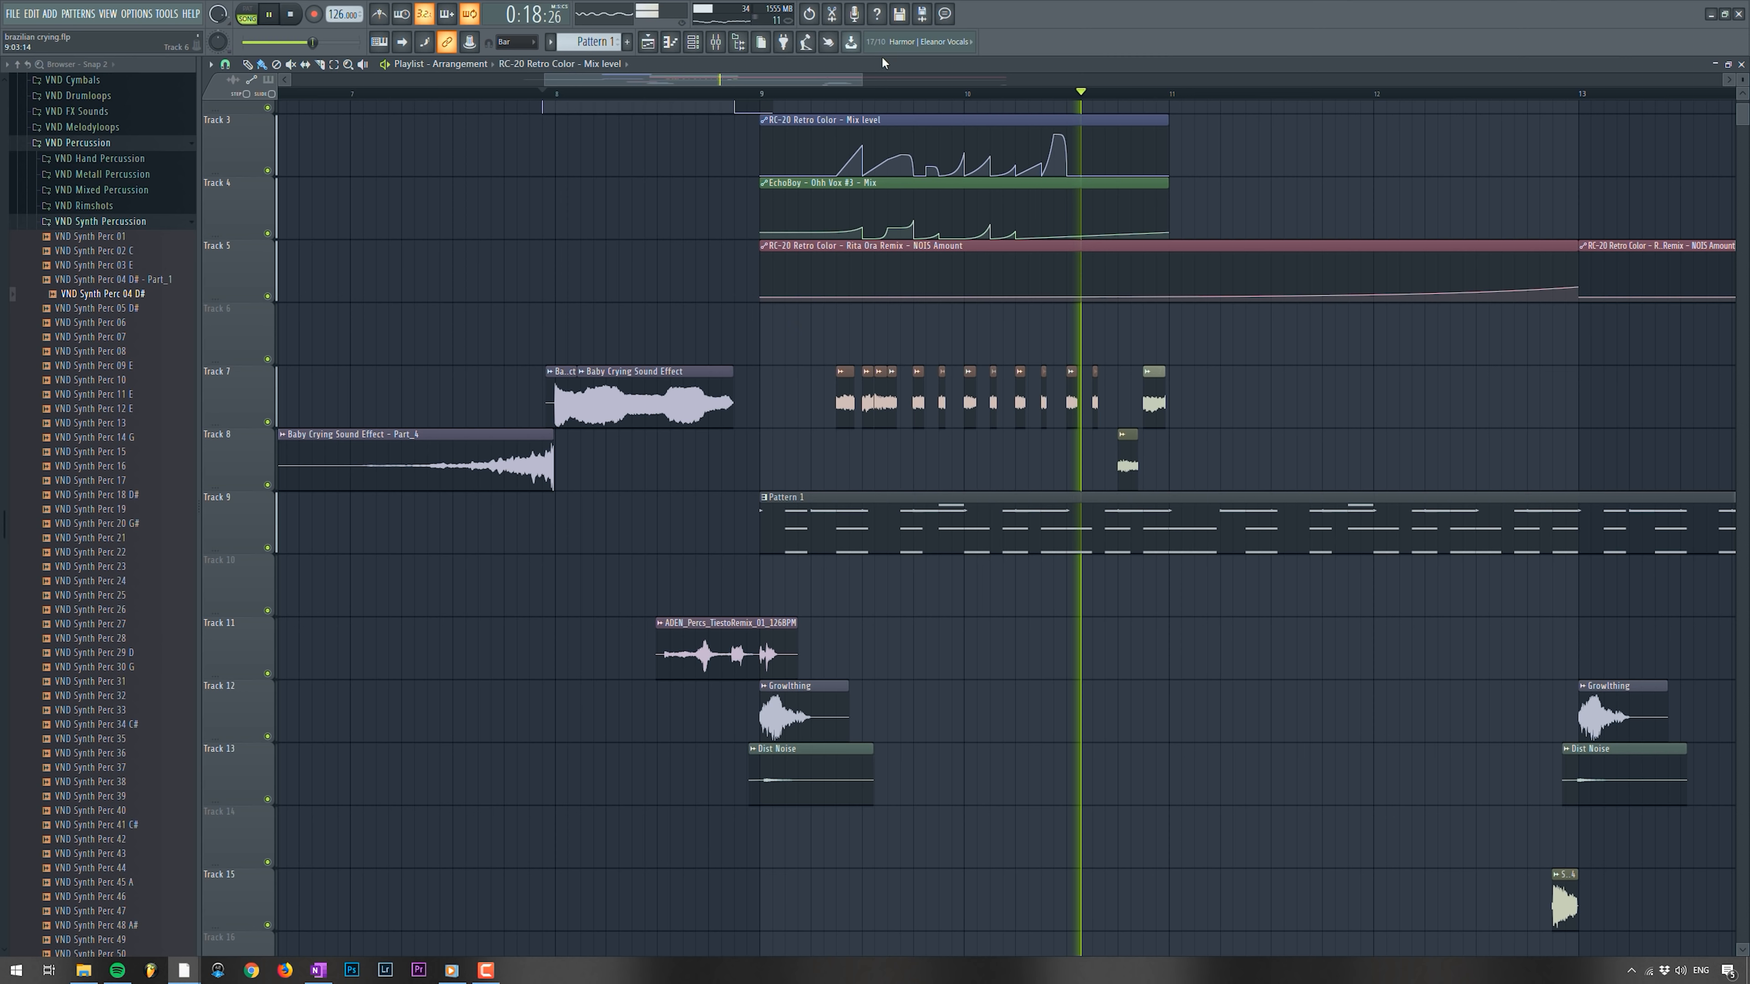
key("F9")
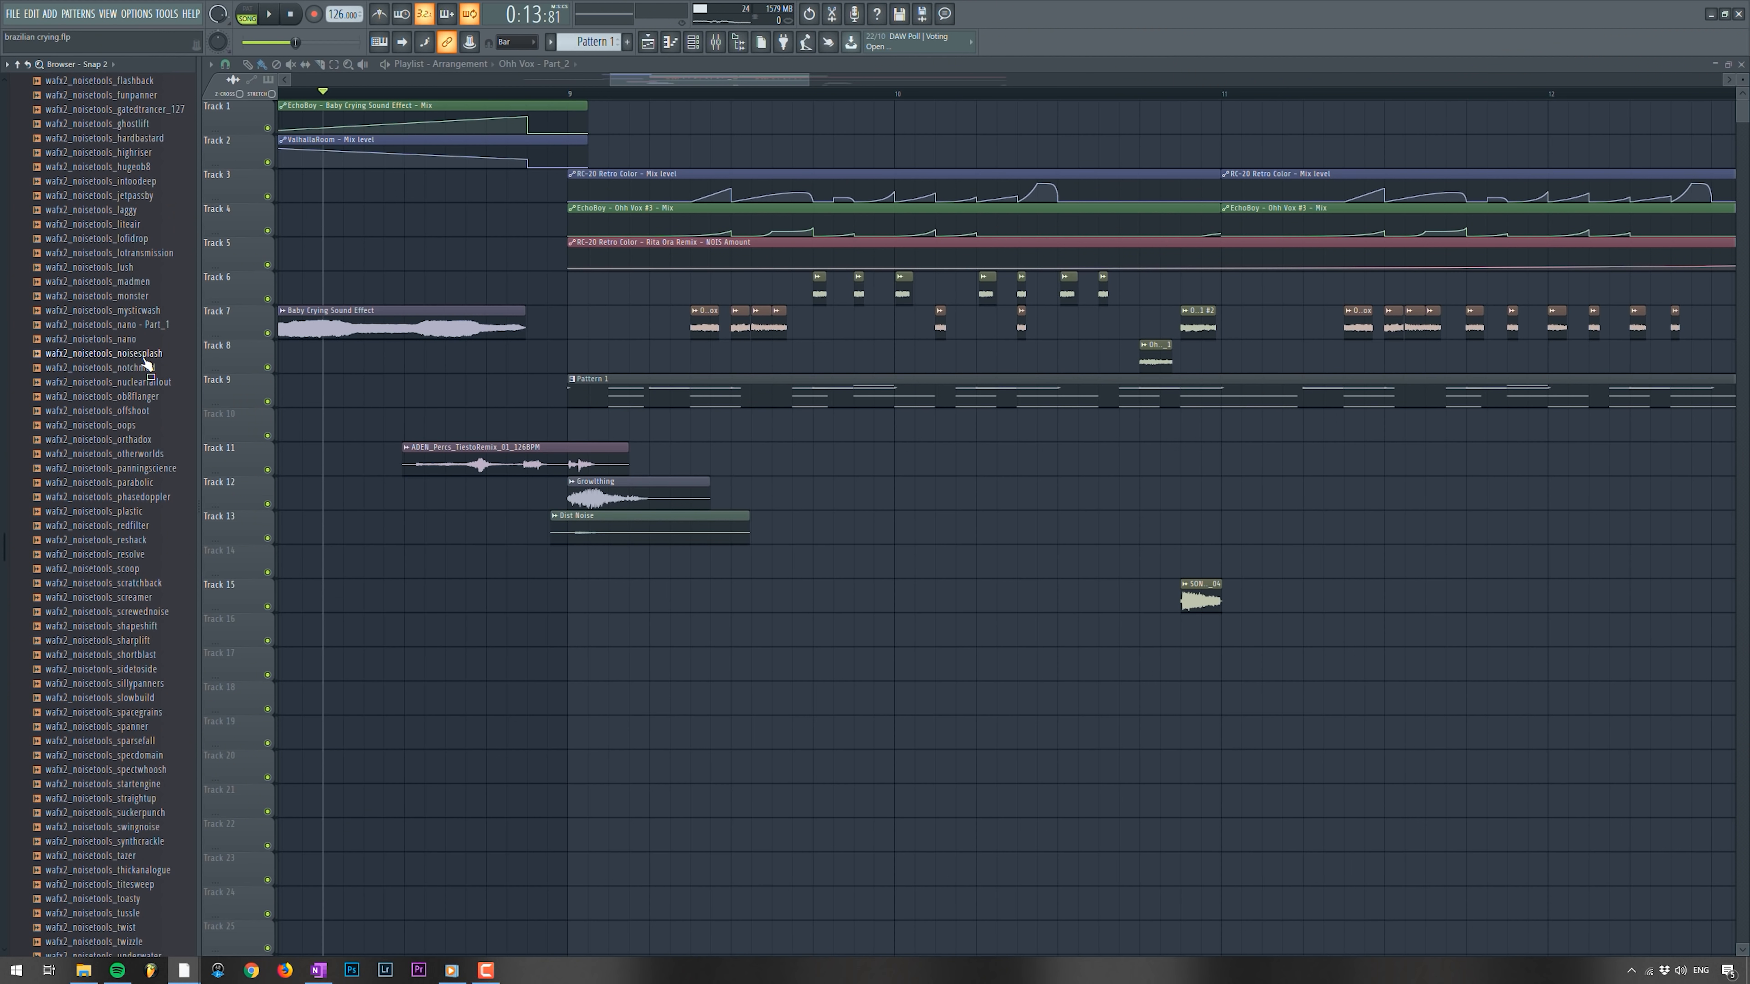
- Place the wafx2_noisetools_noisesplash sample on Track 17 and create an automation clip for its Kickstart mix level
left_click_drag(145, 363, 779, 665)
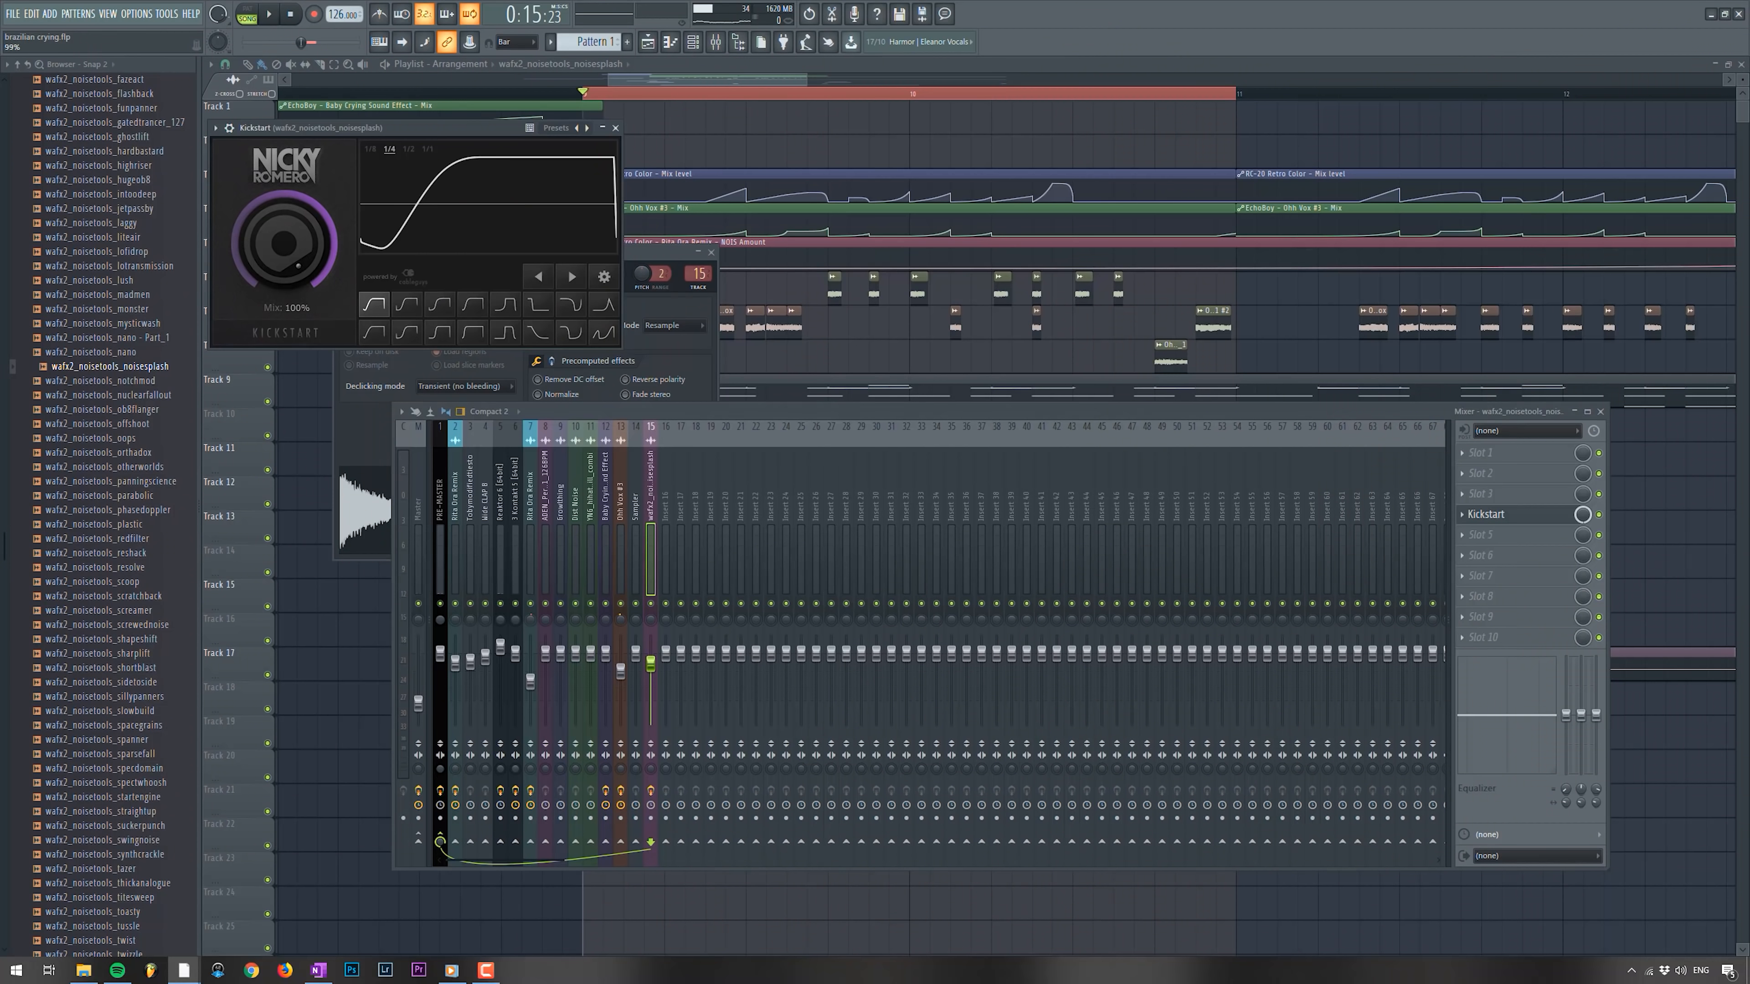
right_click(1583, 514)
left_click(1640, 602)
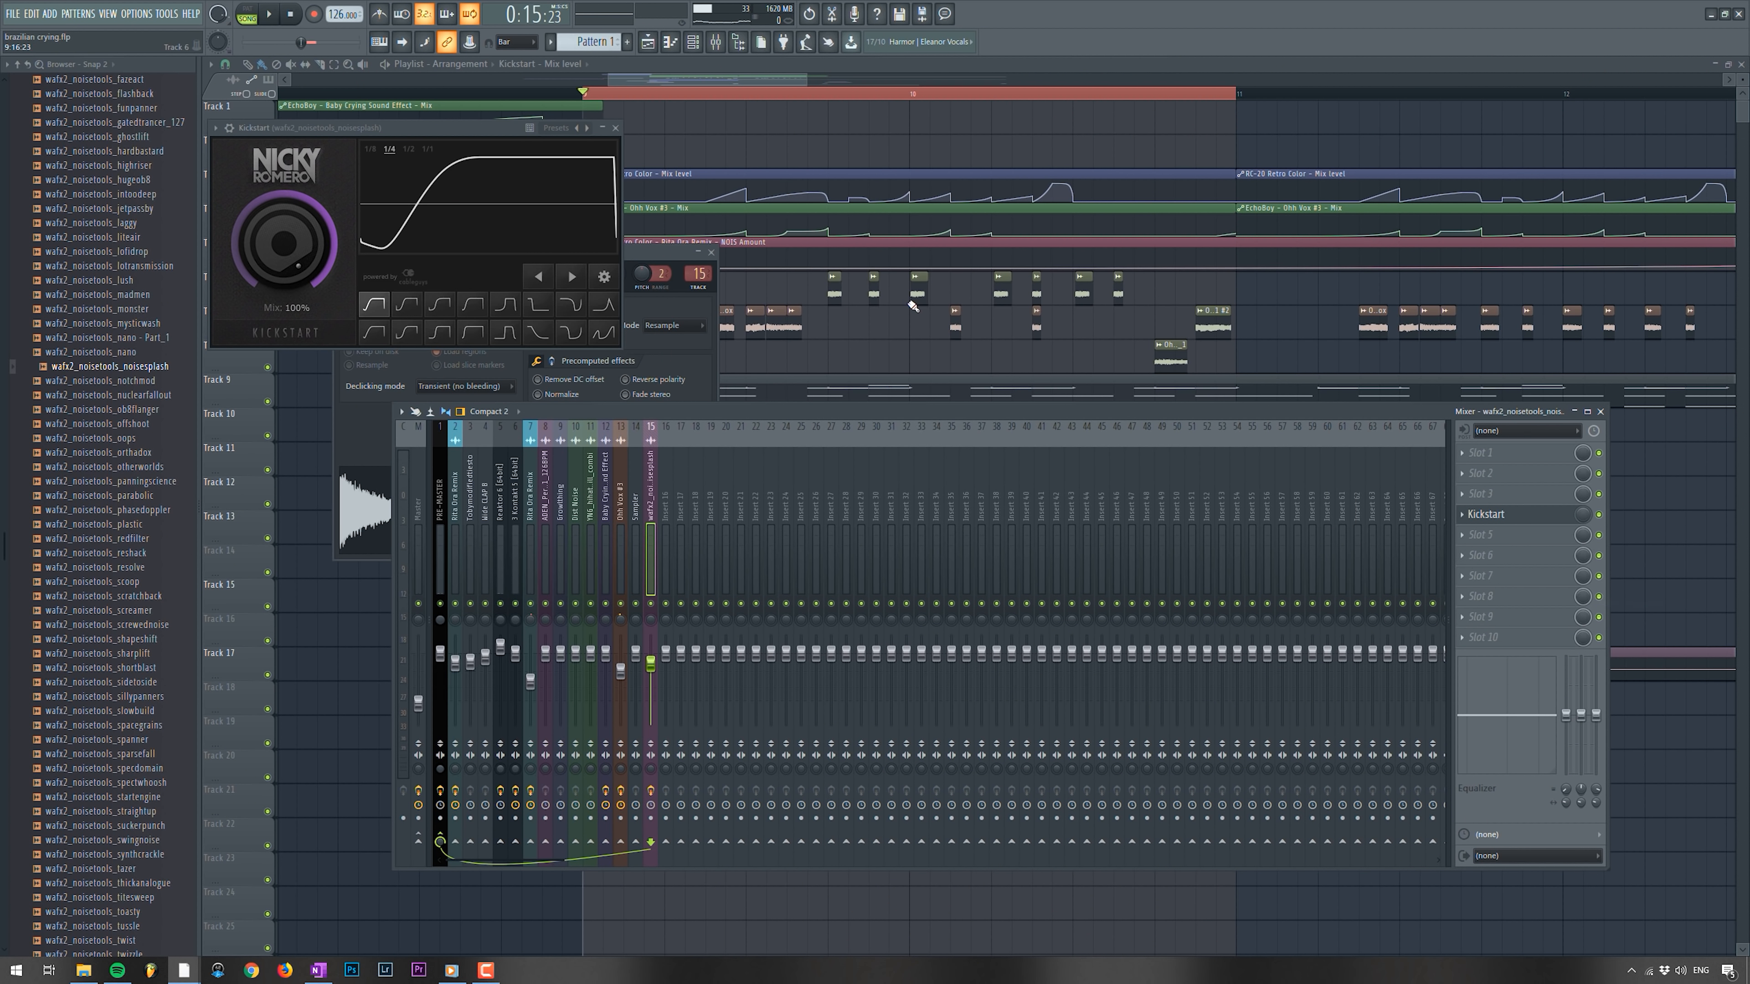
- Place the Kickstart mix level clip on Track 19 under the noisesplash sample and shape it as a ramp up, flat hold and ramp down
left_click(912, 305)
left_click_drag(660, 414, 643, 731)
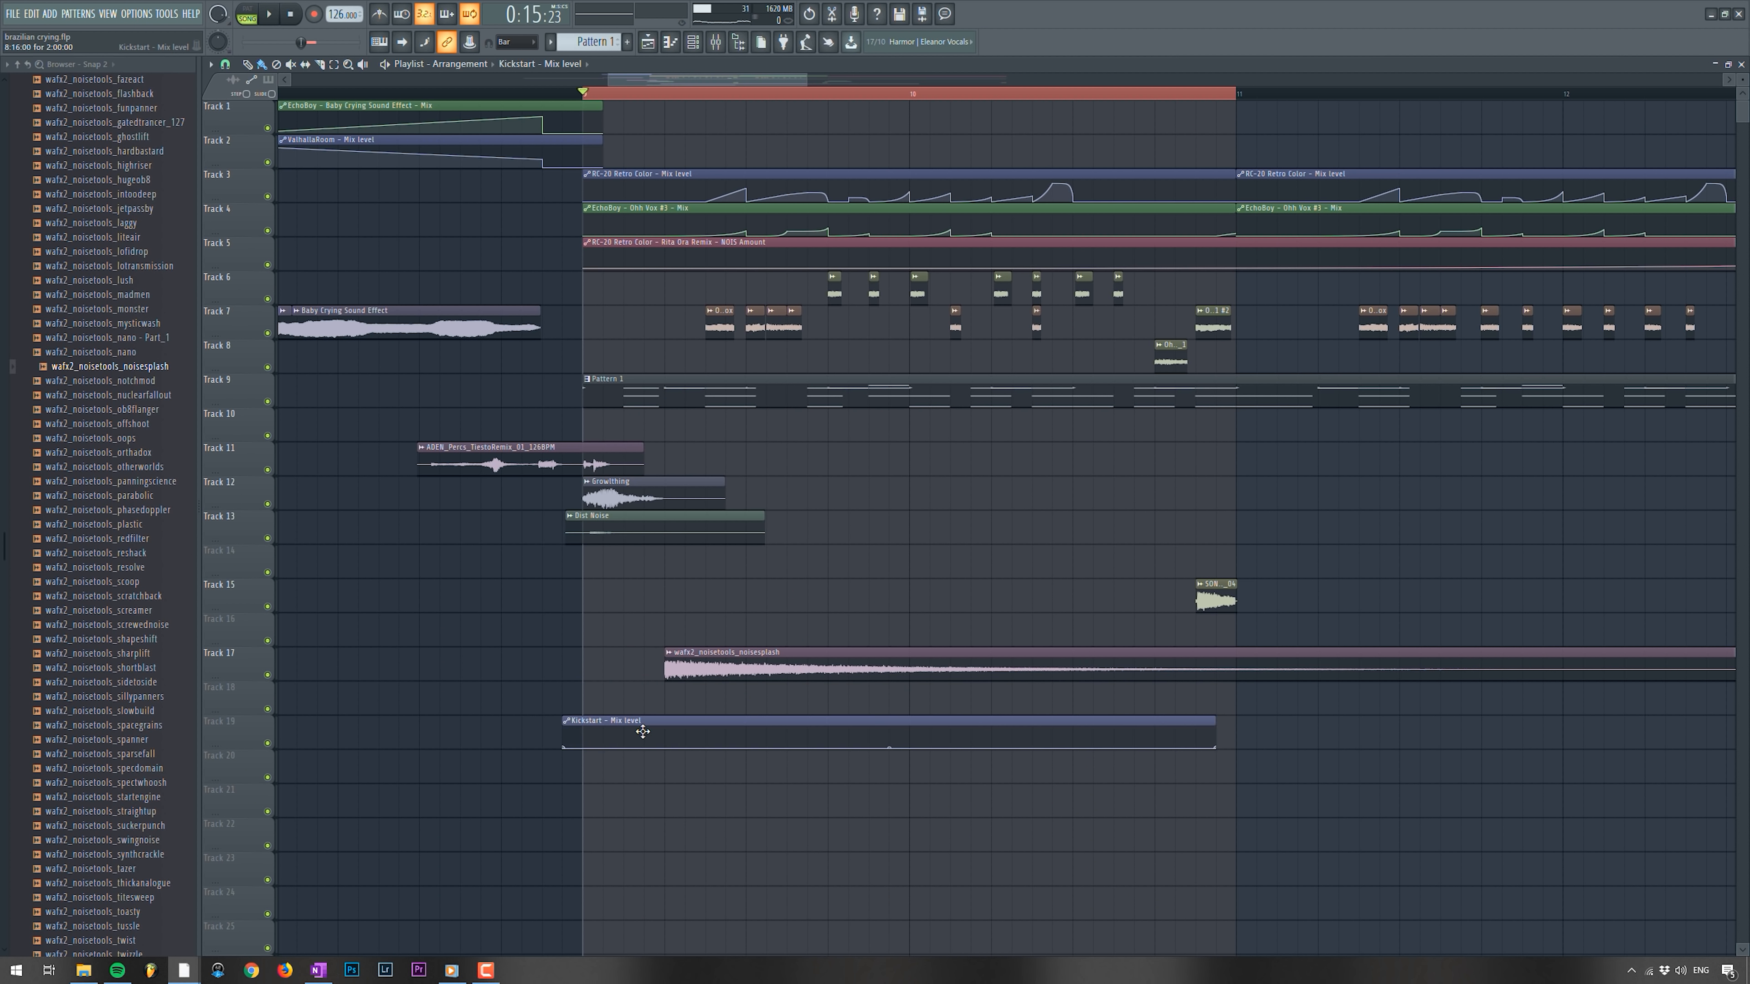
key("ctrl+z")
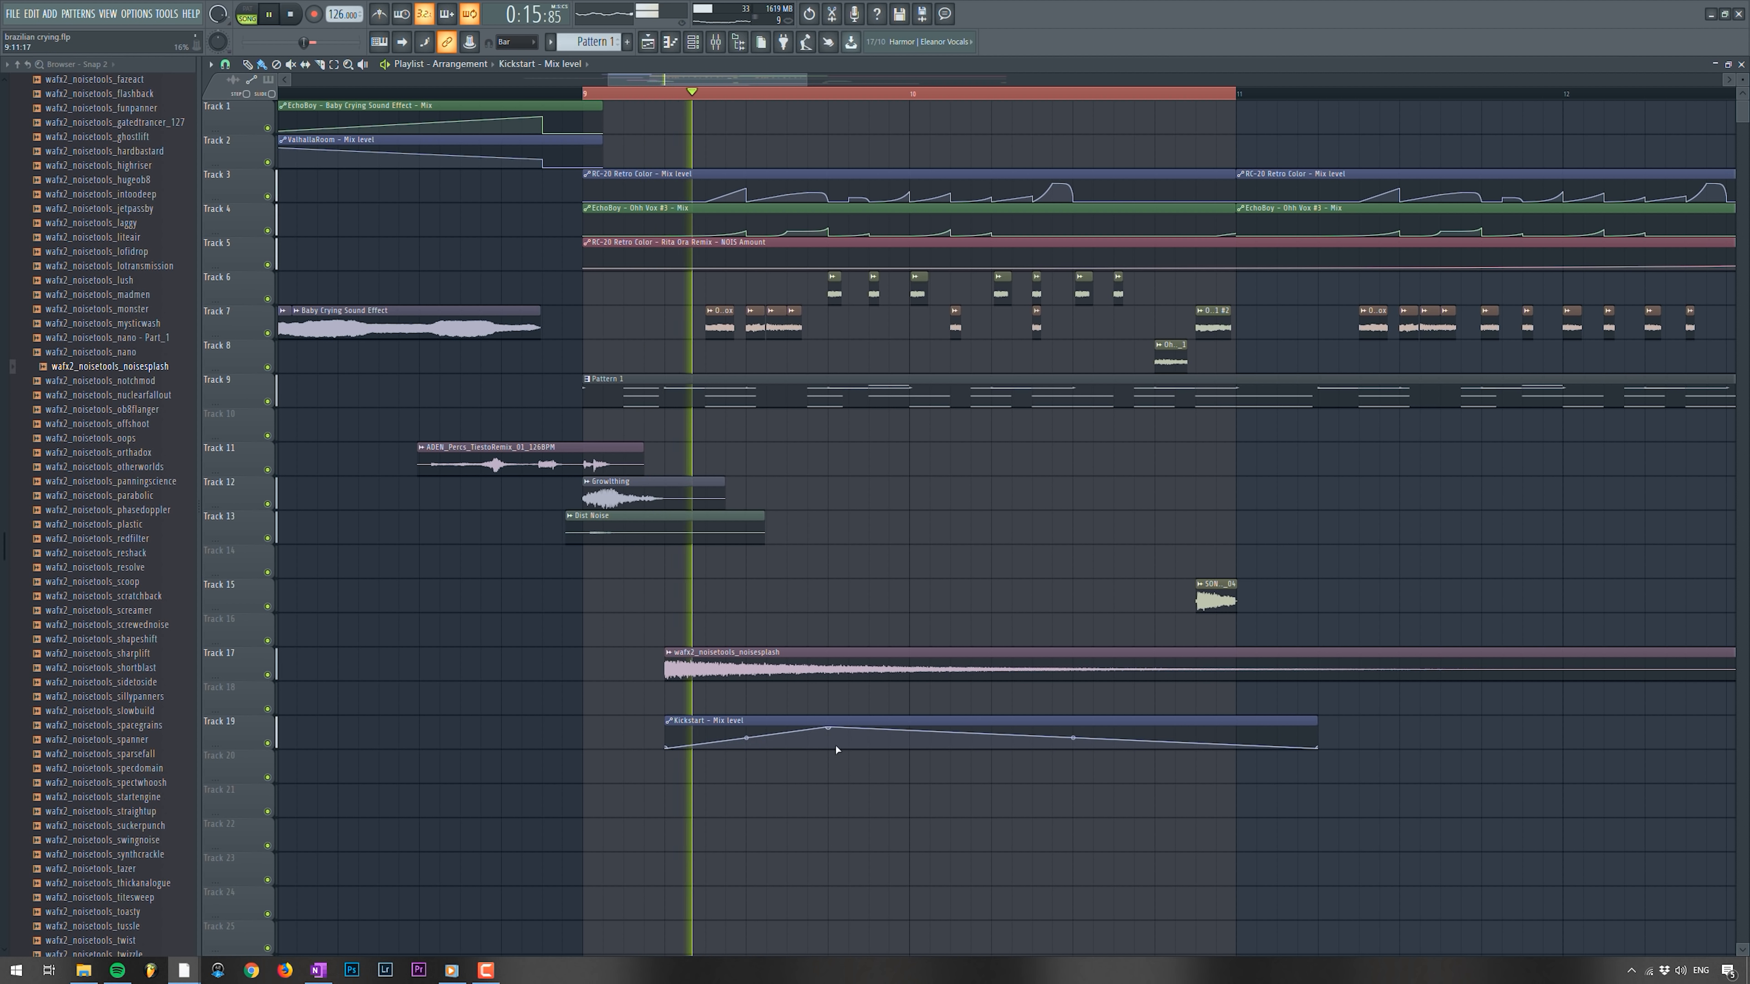
right_click(1197, 732)
key("space")
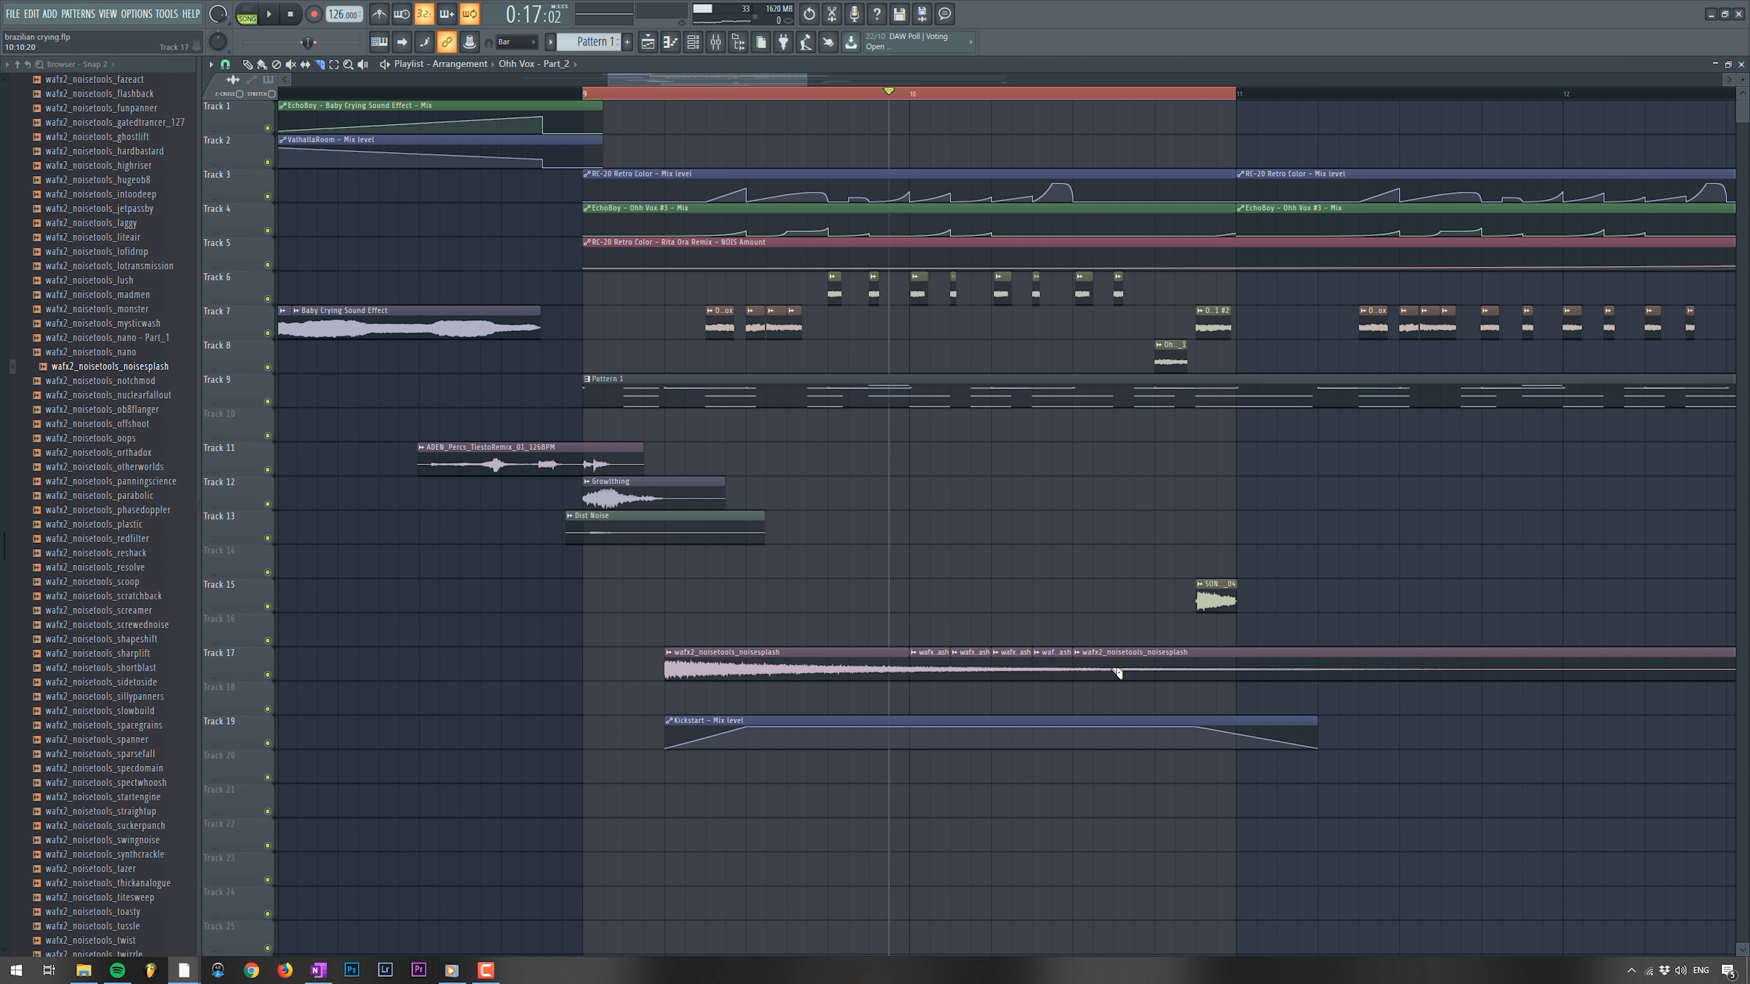
- Add CamelCrusher to slot 1 of the noisesplash mixer track, lower the track's volume fader and listen
scroll(1025, 670, "up", 1)
key("space")
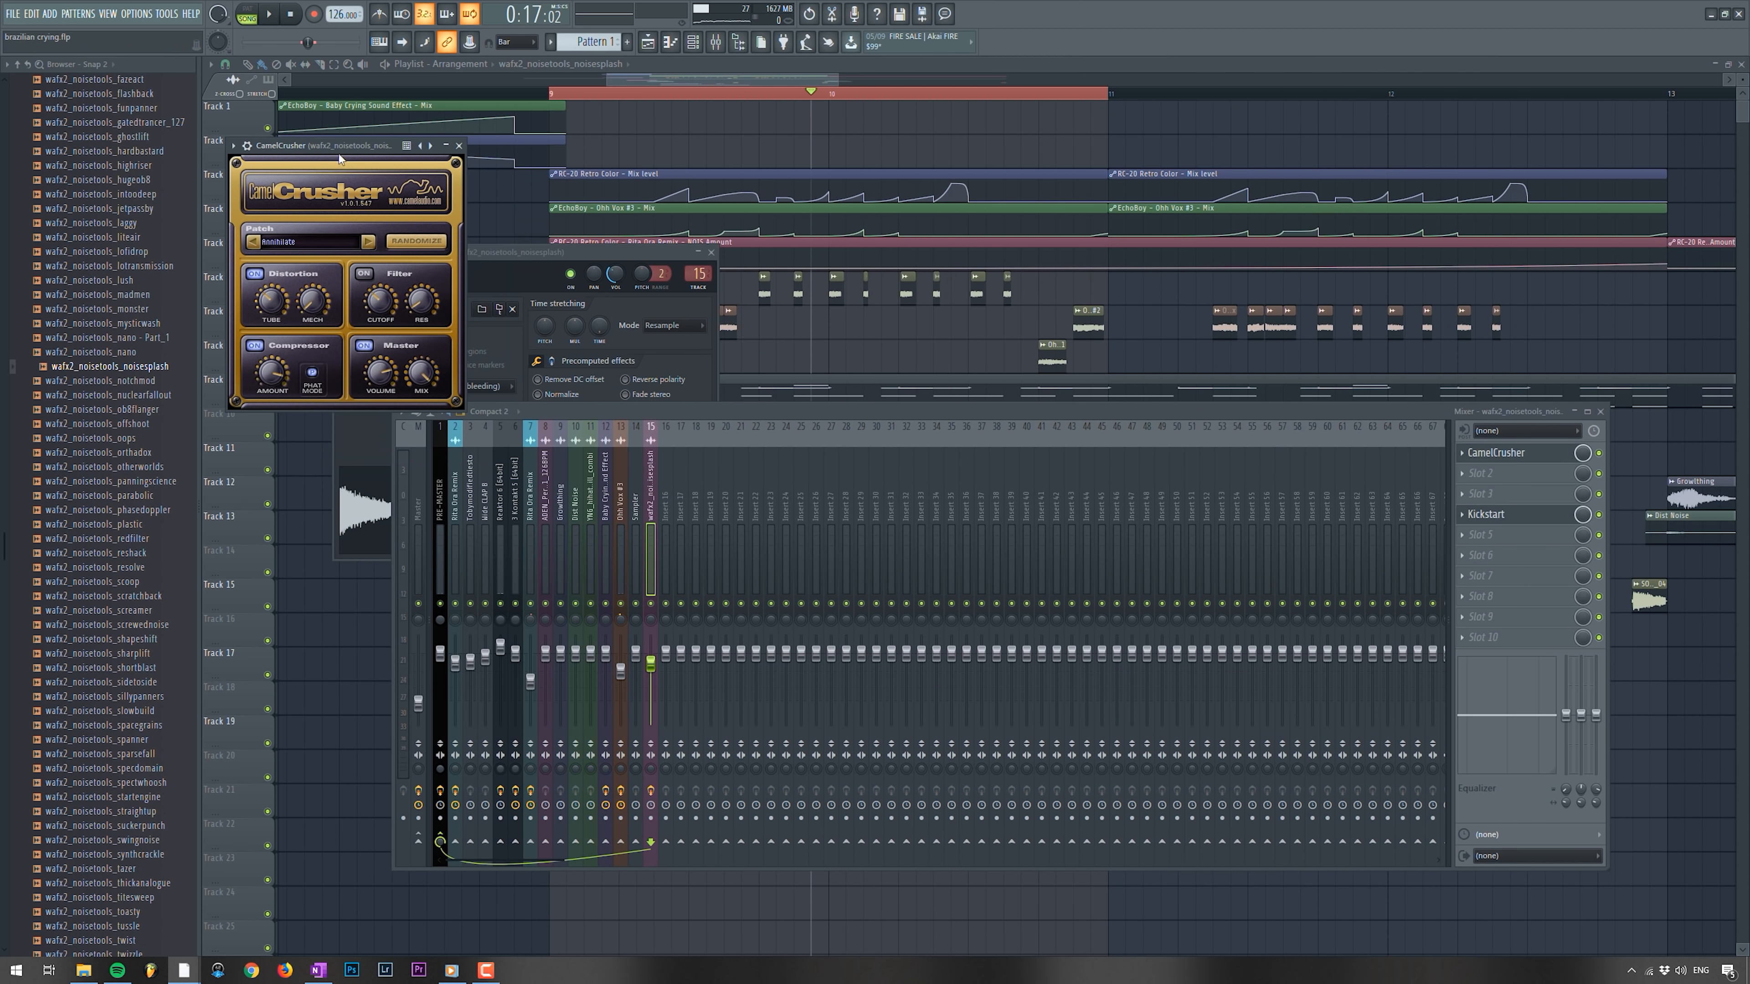
left_click_drag(339, 146, 421, 218)
left_click_drag(646, 667, 650, 693)
key("space")
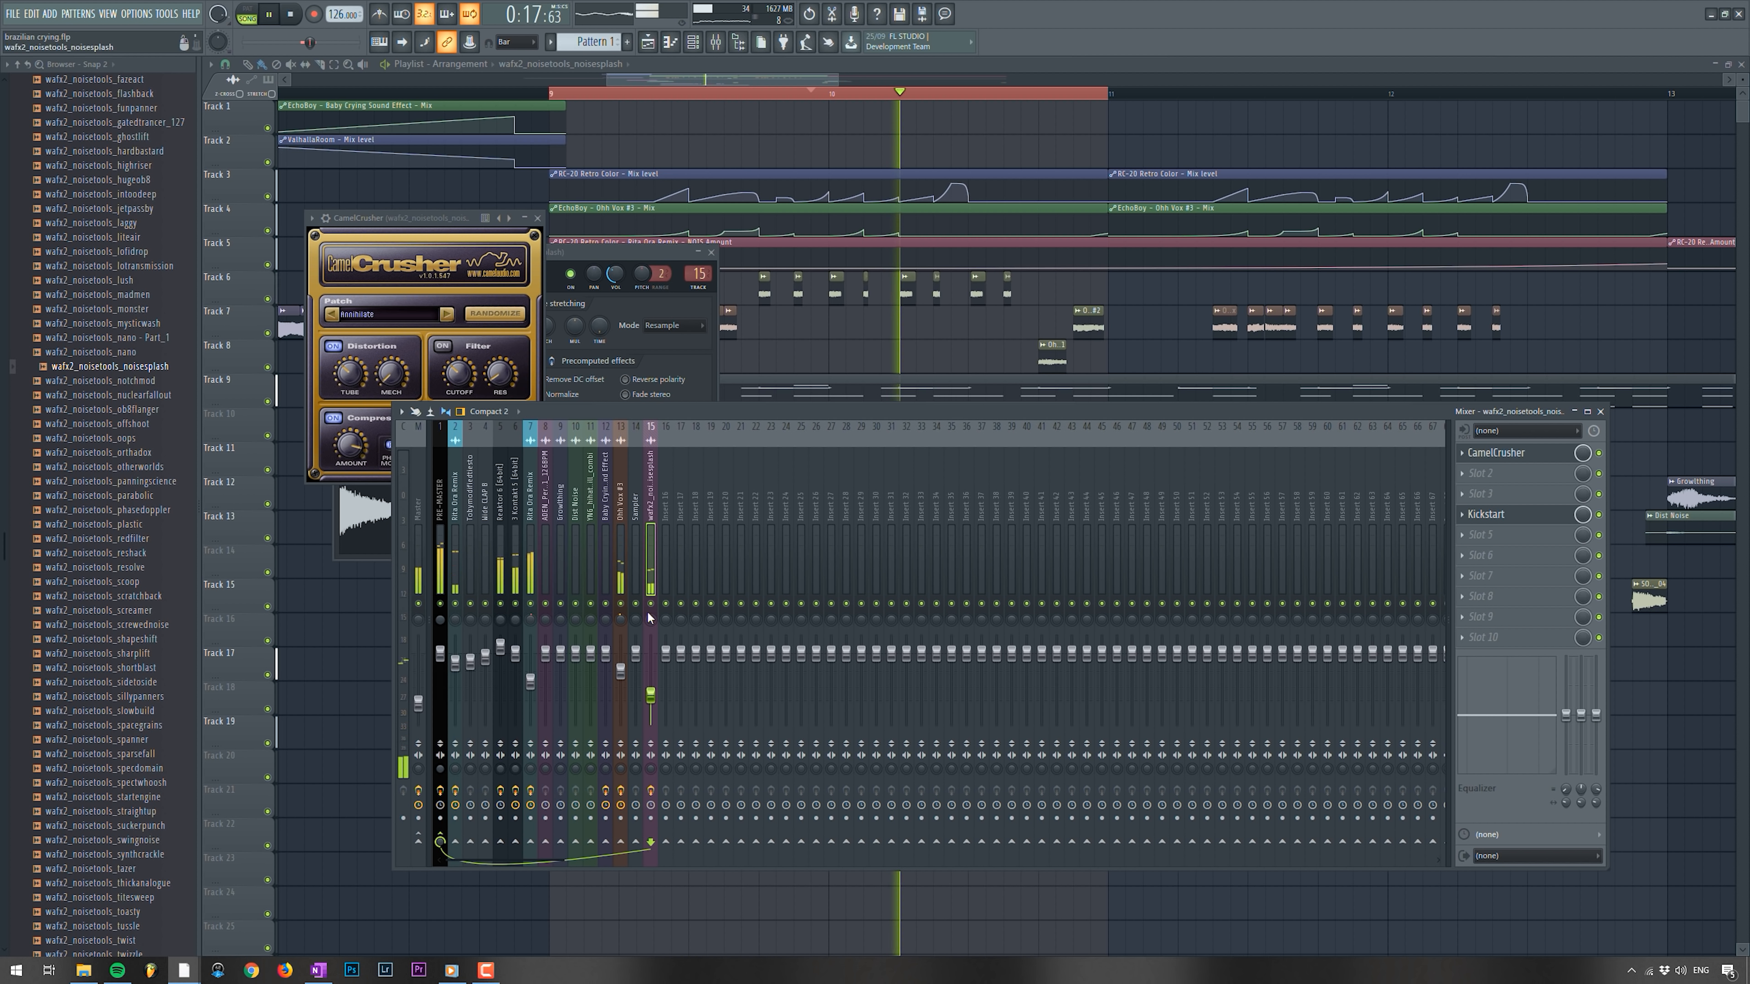
key("space")
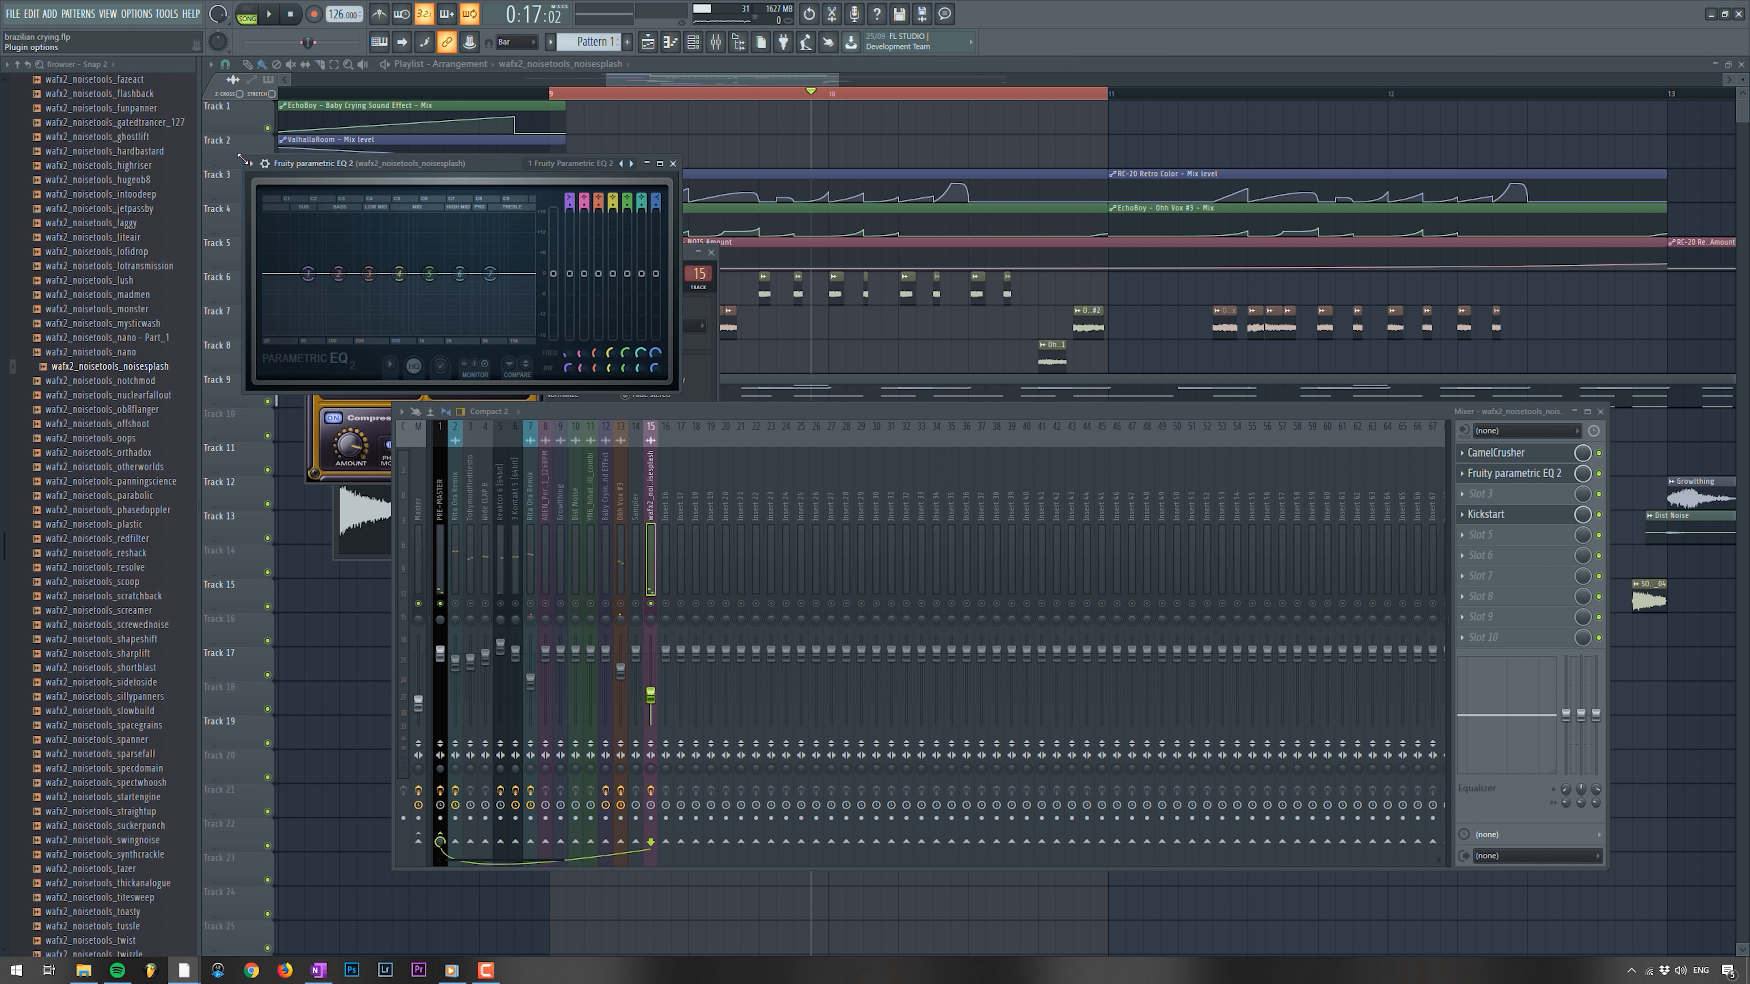
- Load the 20Hz - 18kHz cut preset in the noisesplash track's Fruity parametric EQ 2 and raise the low-cut frequency during playback
left_click(251, 164)
mouse_move(296, 215)
left_click(448, 253)
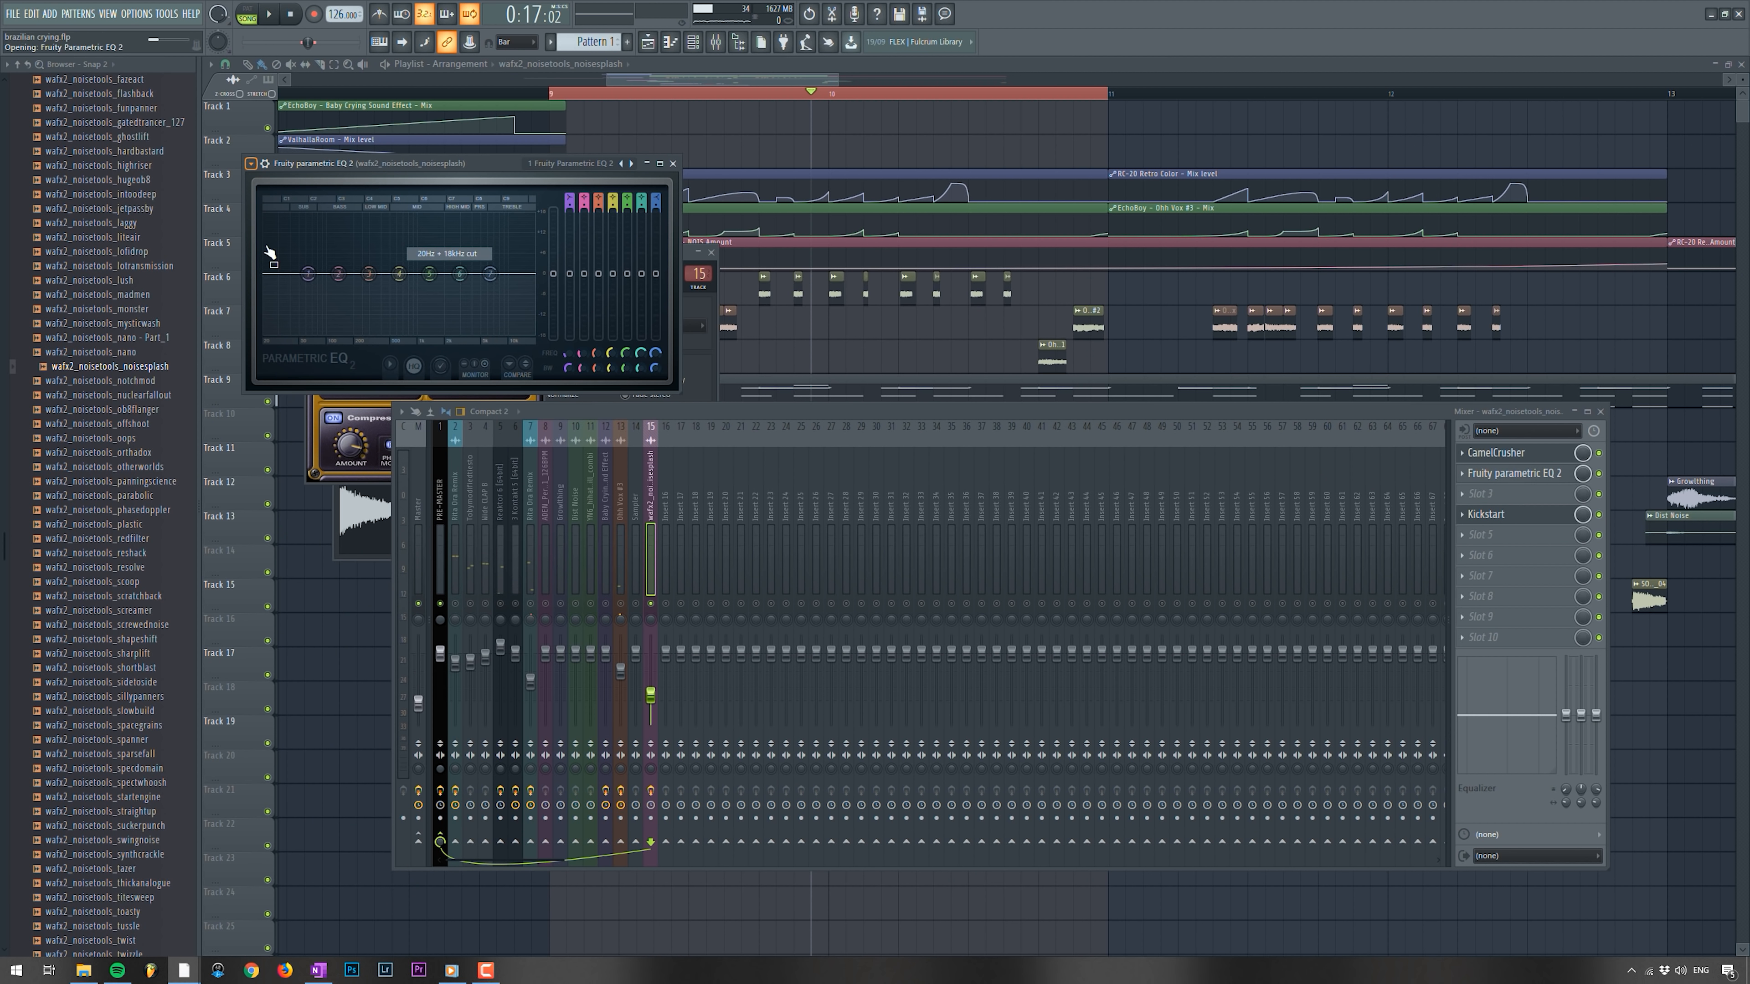
key("space")
left_click_drag(337, 278, 378, 282)
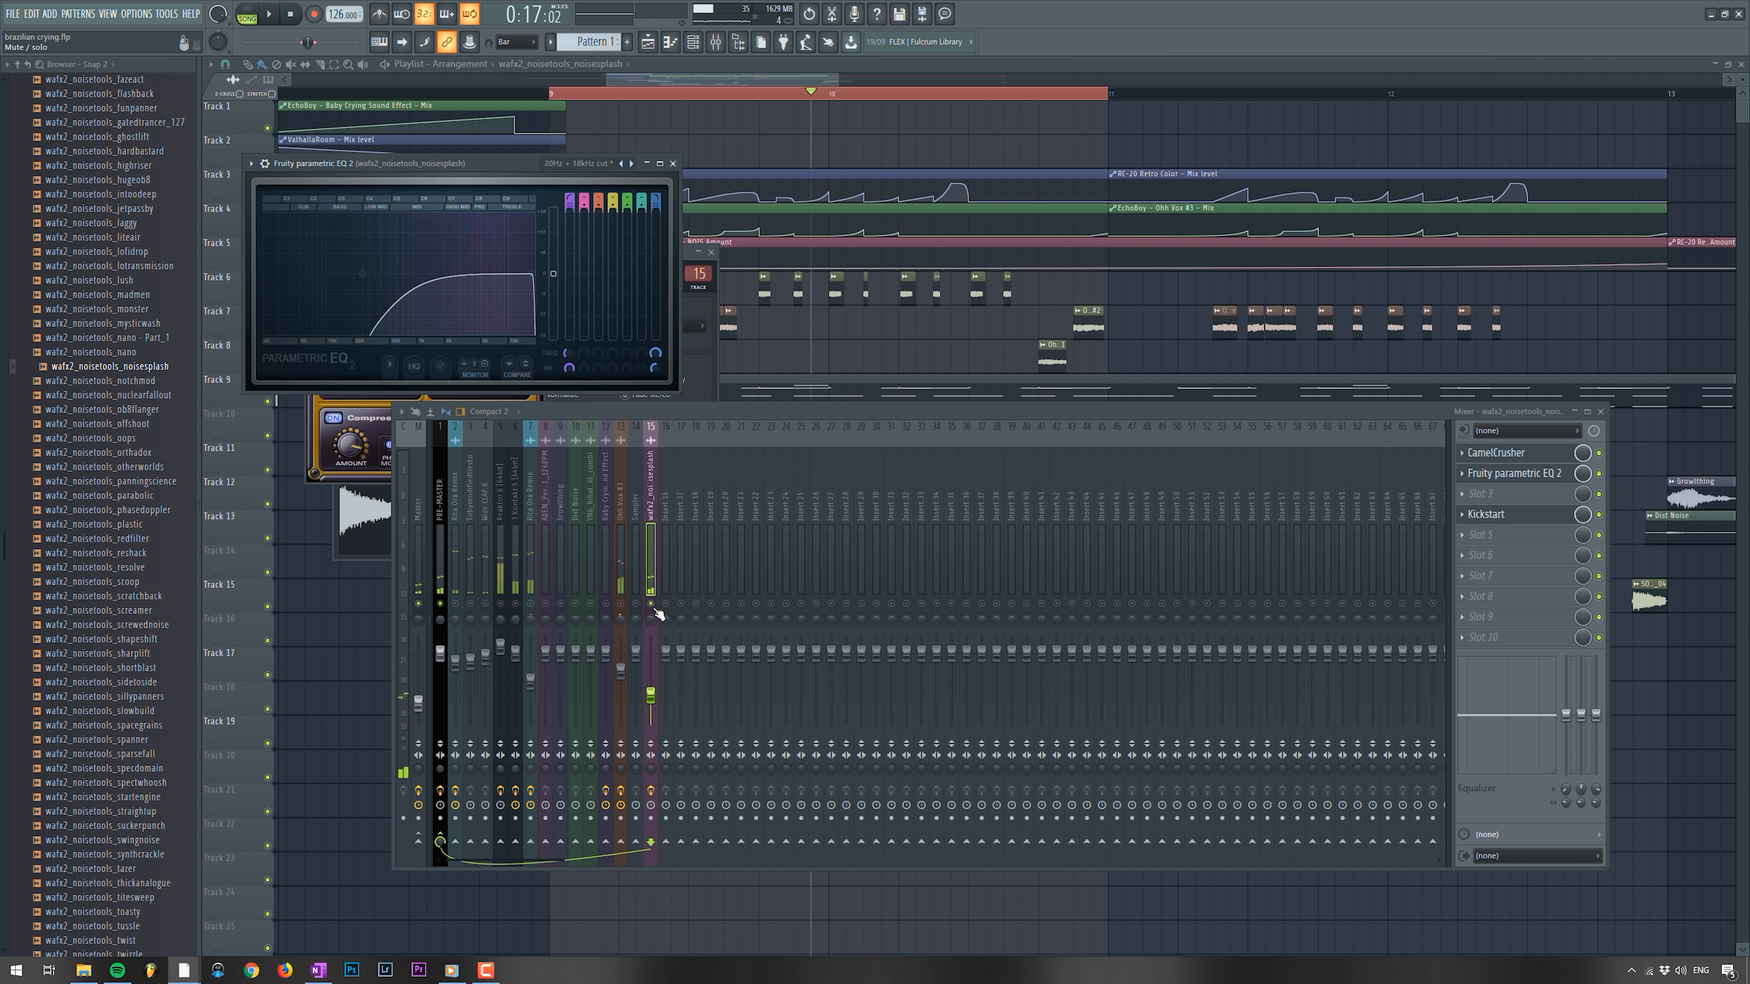